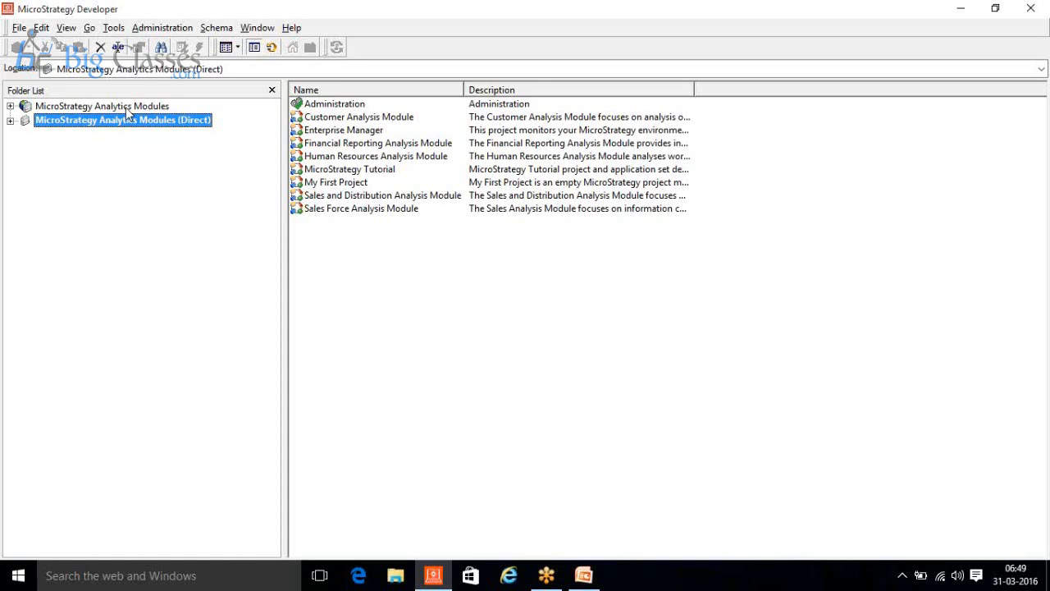
Step: Open a blank Notepad document, enlarge its window and write the prerequisites "DB, ODBC"
{"action": "key", "text": "super+r"}
{"action": "key", "text": "Return"}
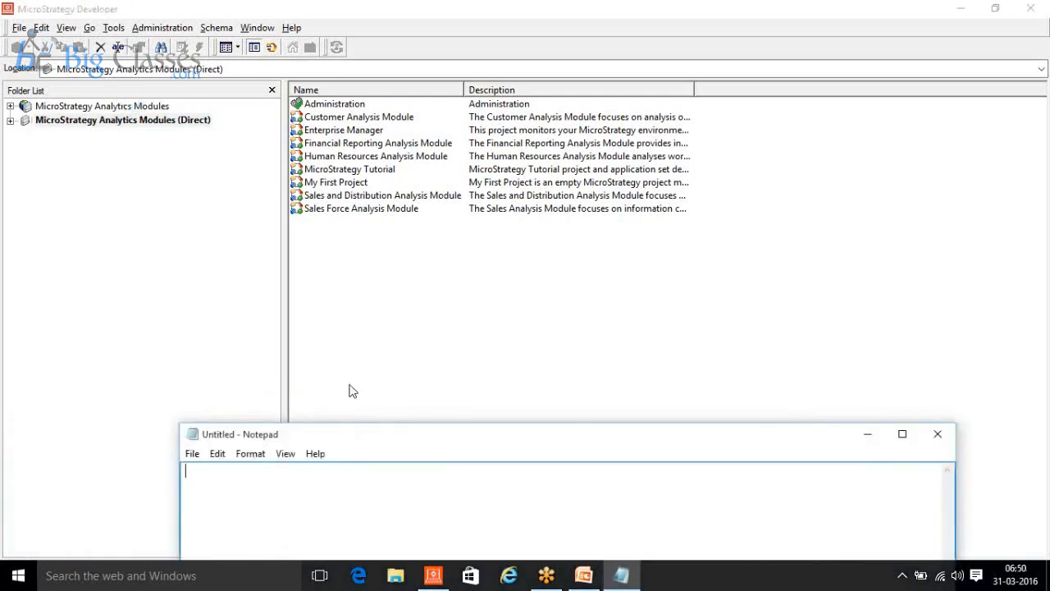
{"action": "double_click", "coordinate": [358, 434]}
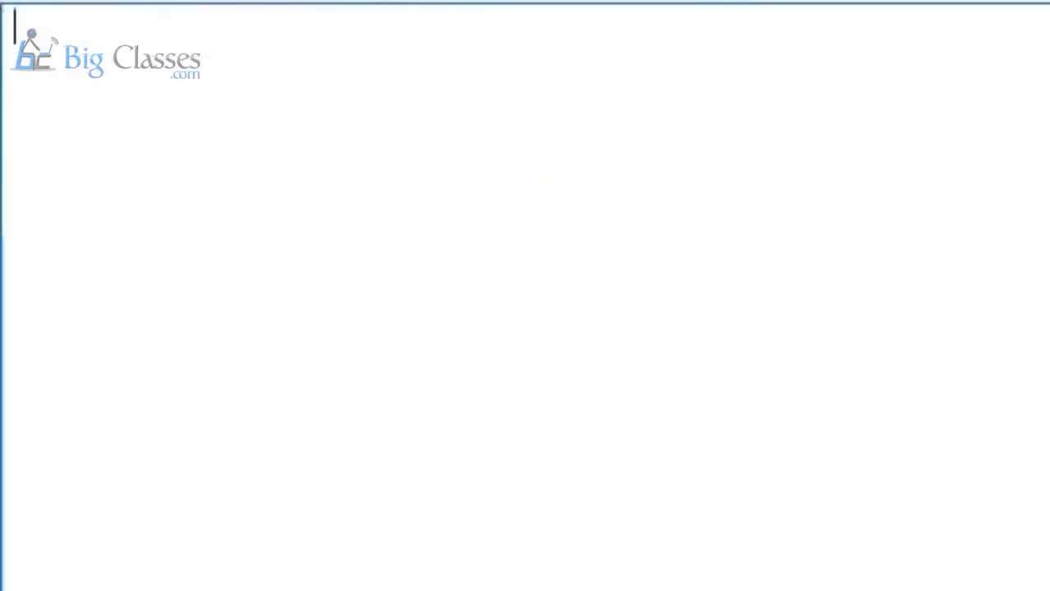
{"action": "type", "text": "DB, OD"}
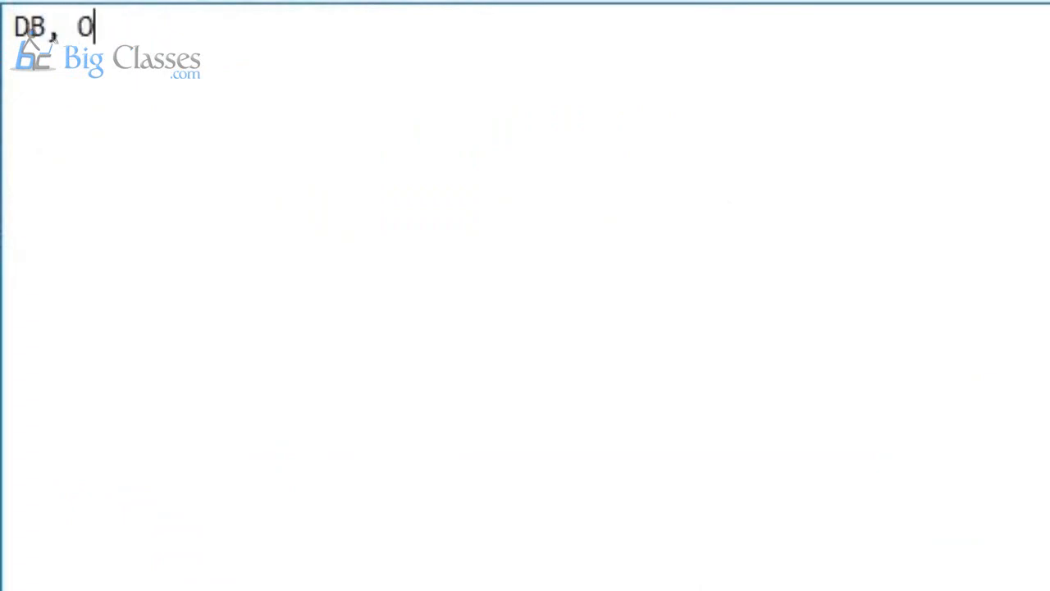
{"action": "type", "text": "BC"}
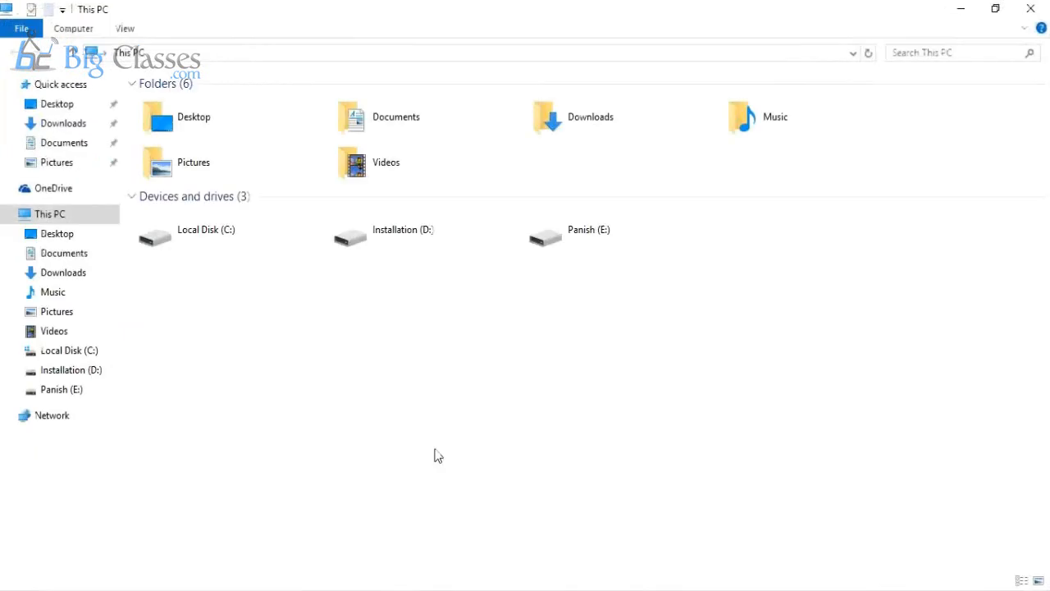
Step: Delete the Metadata_New and Metadata_Mar2016 databases from the MSTR Training\Database folder on the E: drive
{"action": "double_click", "coordinate": [619, 241]}
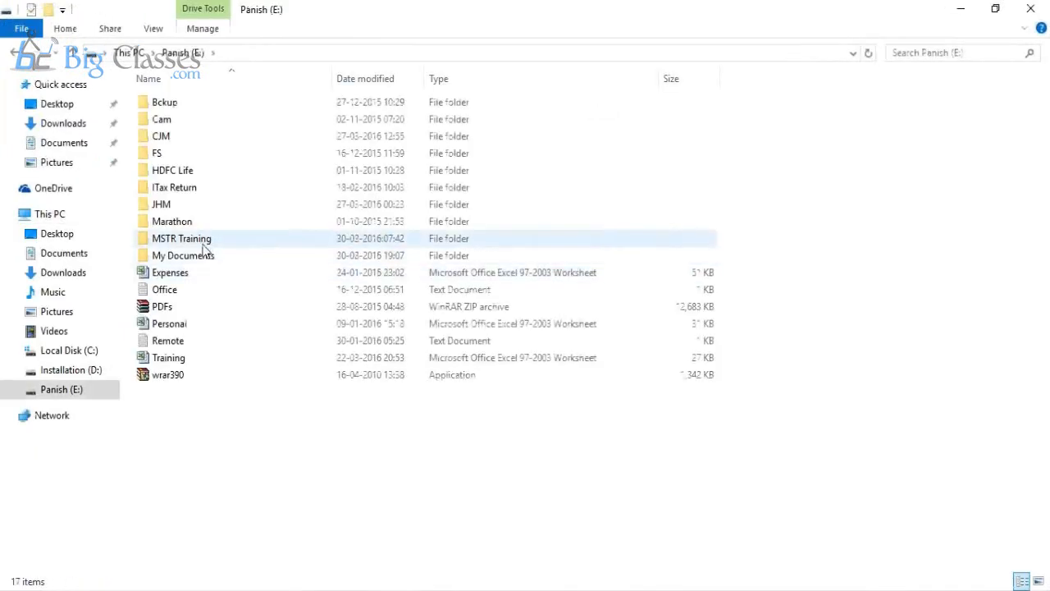
{"action": "double_click", "coordinate": [203, 243]}
{"action": "double_click", "coordinate": [179, 140]}
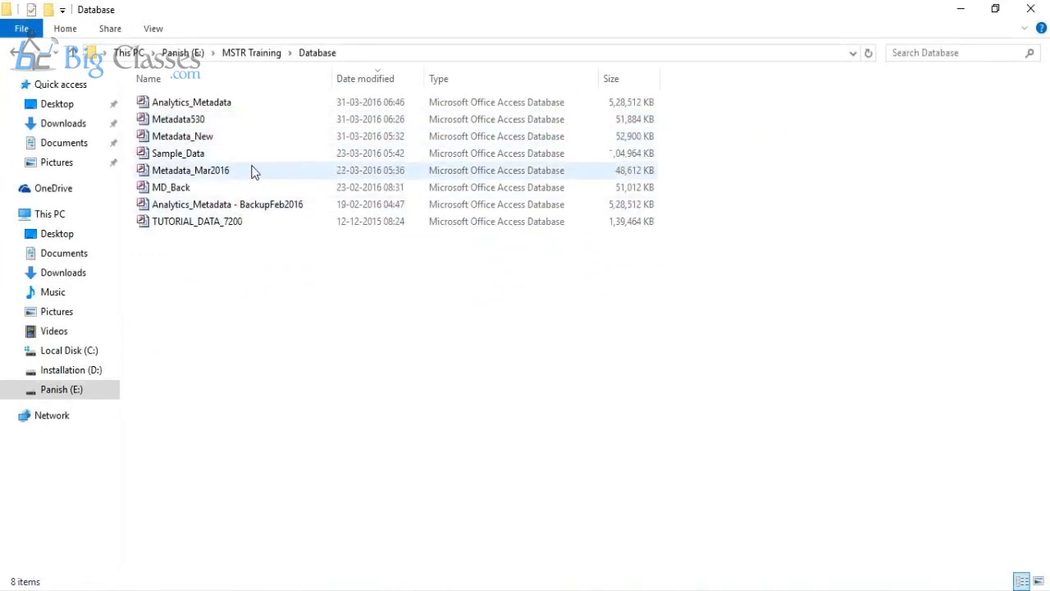
{"action": "left_click", "coordinate": [201, 141]}
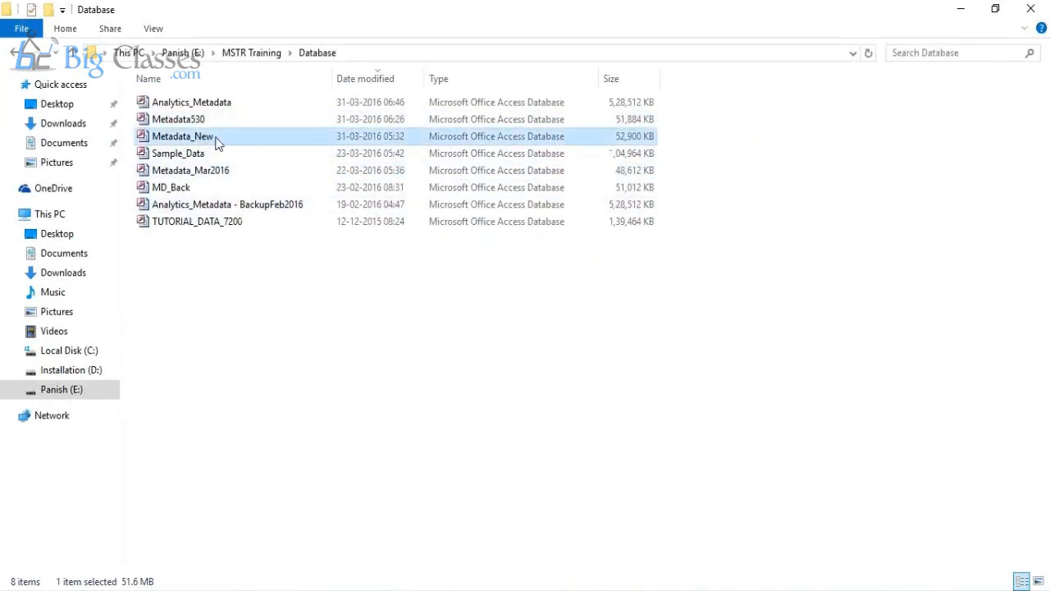
{"action": "left_click", "coordinate": [214, 171], "text": "ctrl"}
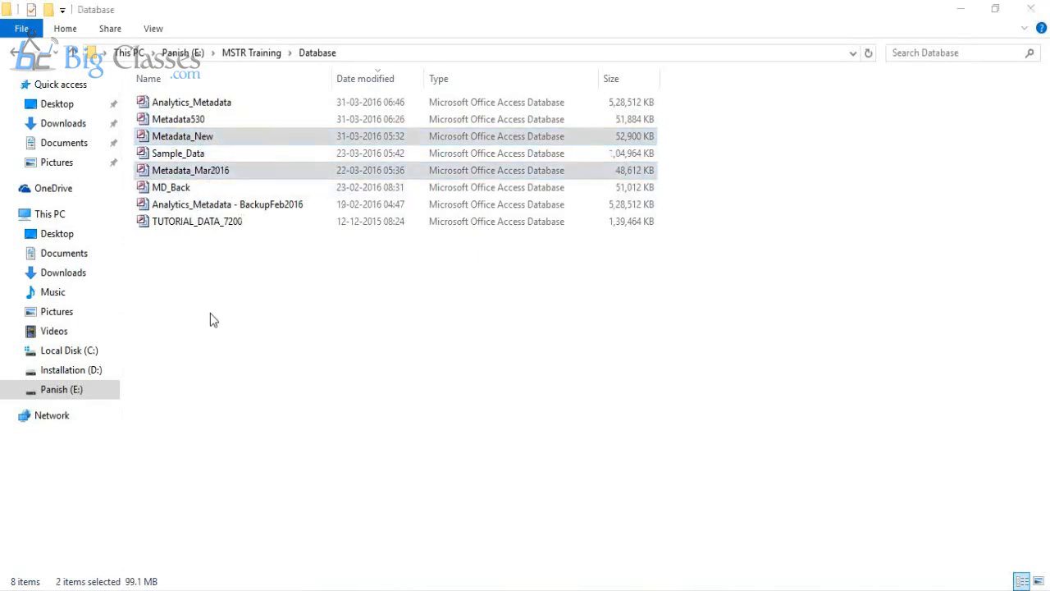
{"action": "key", "text": "Delete"}
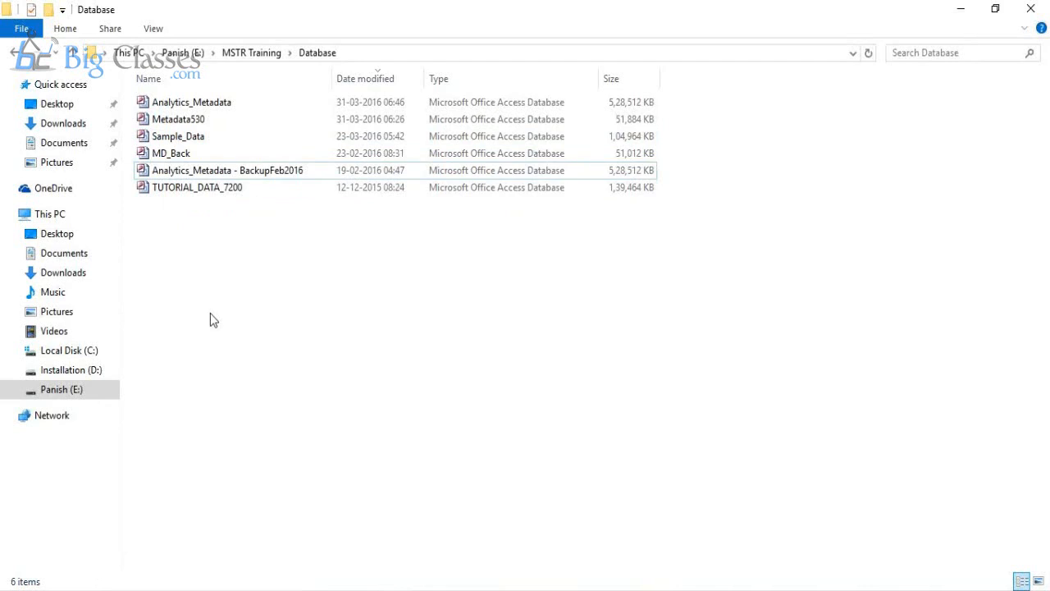
Step: Launch Microsoft Office Access 2007 and start setting up a blank database
{"action": "right_click", "coordinate": [211, 319]}
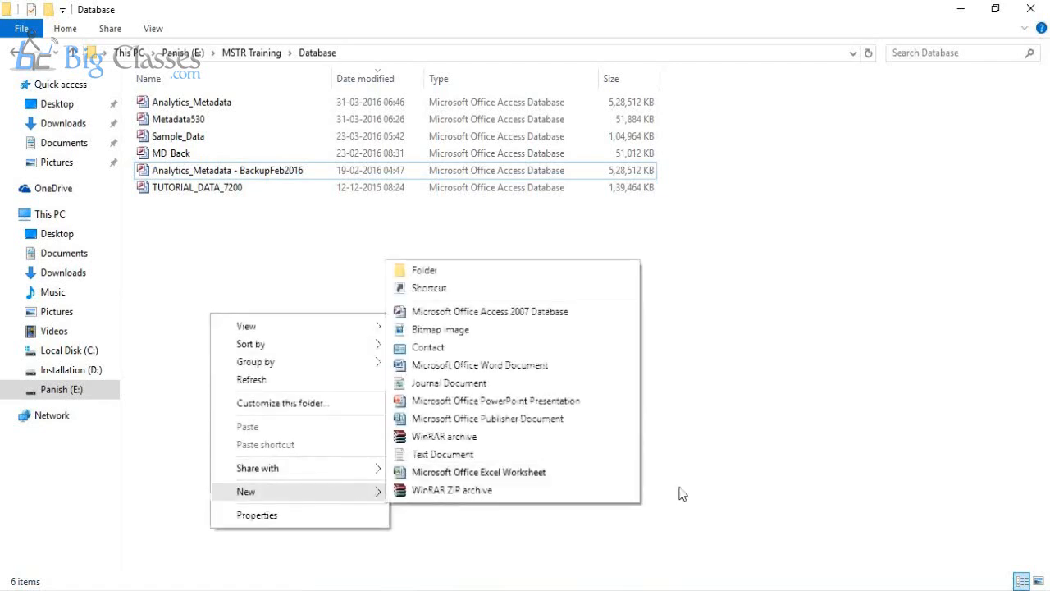
{"action": "left_click", "coordinate": [717, 506]}
{"action": "key", "text": "super"}
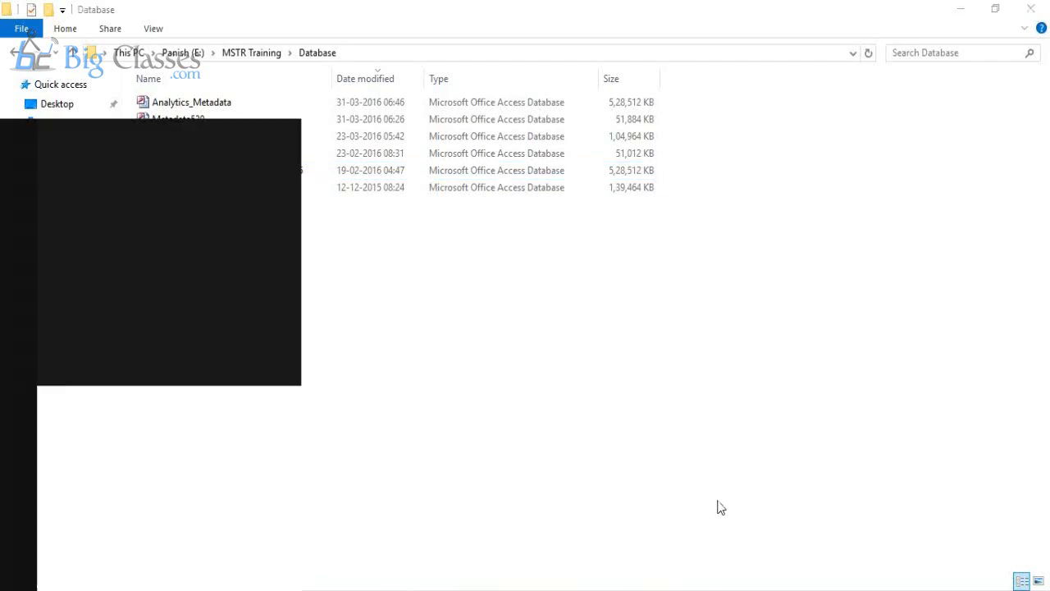
{"action": "type", "text": "acc"}
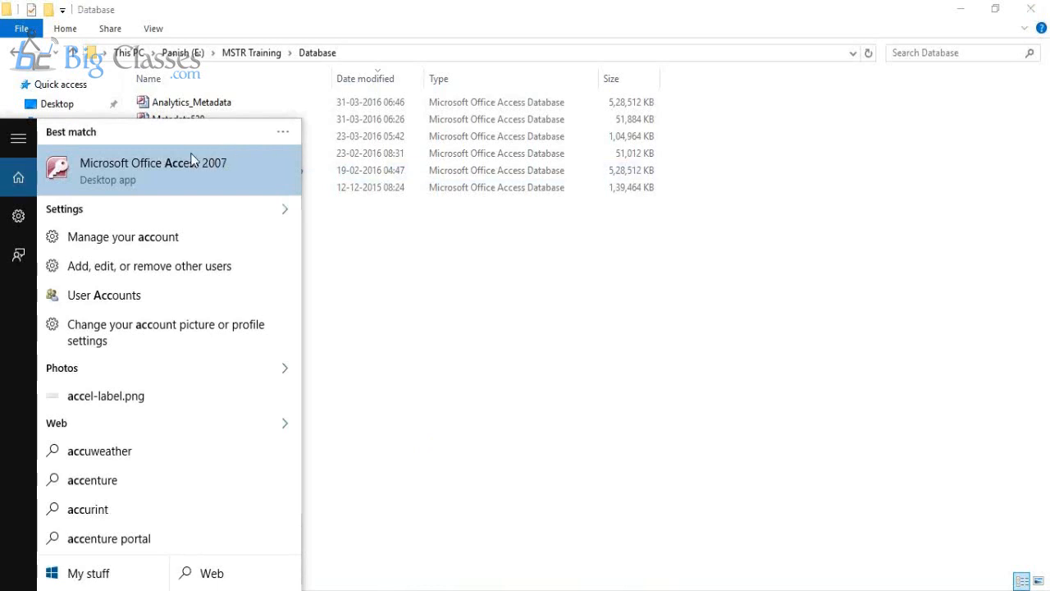
{"action": "left_click", "coordinate": [189, 159]}
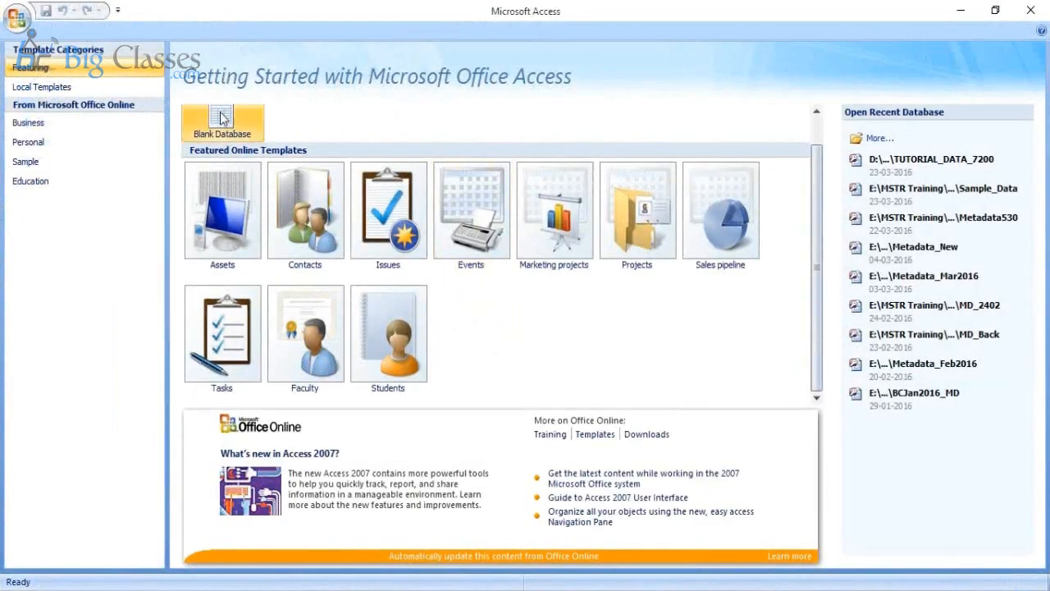
{"action": "left_click", "coordinate": [255, 124]}
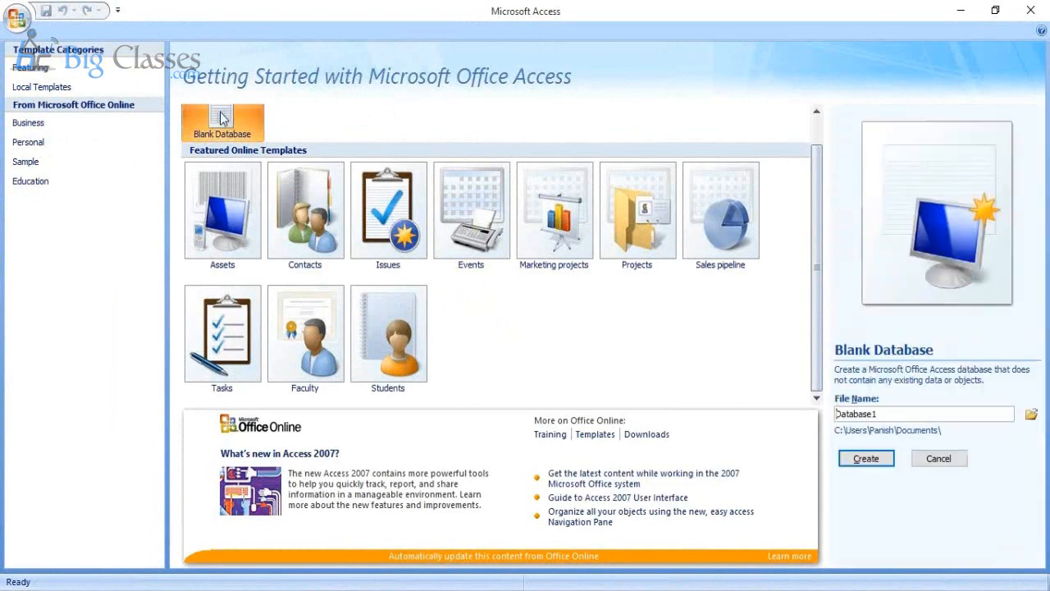
Step: Choose E:\MSTR Training\Database as the new database's location and the Access 2002-2003 format as its file type
{"action": "left_click", "coordinate": [1033, 416]}
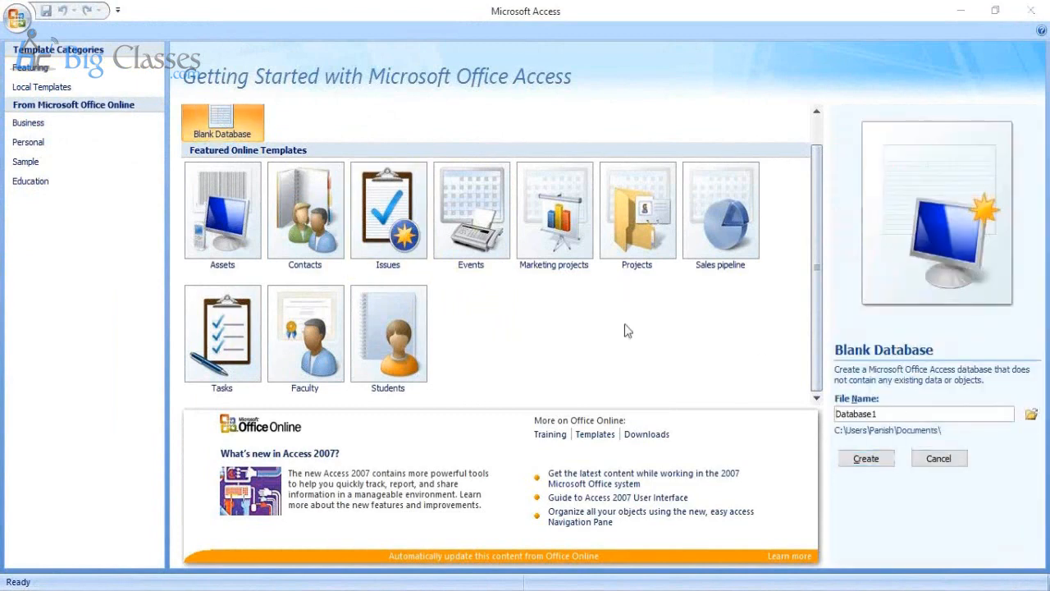
{"action": "left_click", "coordinate": [82, 271]}
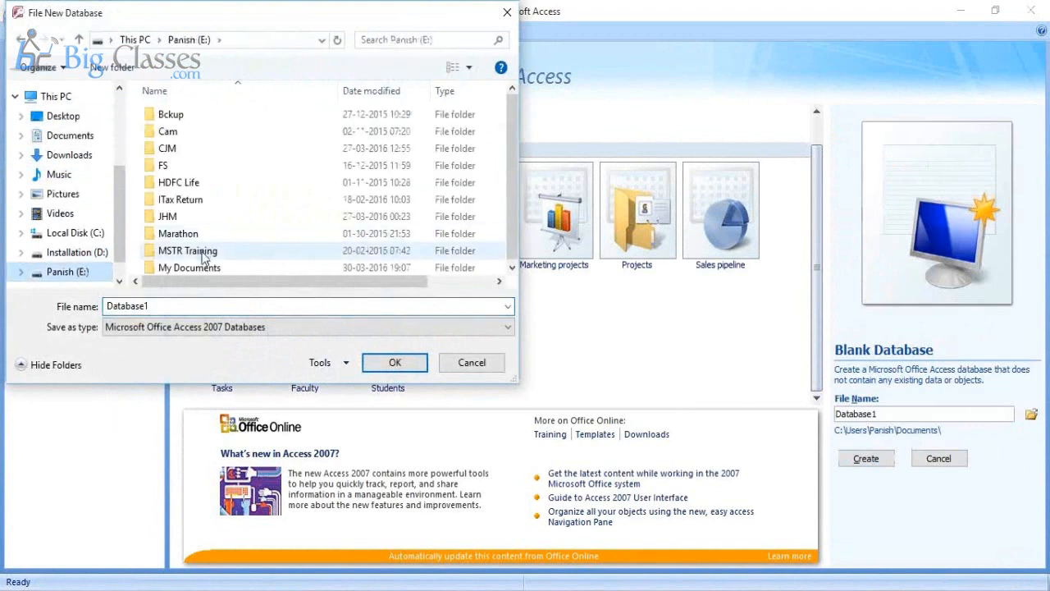
{"action": "double_click", "coordinate": [205, 253]}
{"action": "double_click", "coordinate": [187, 152]}
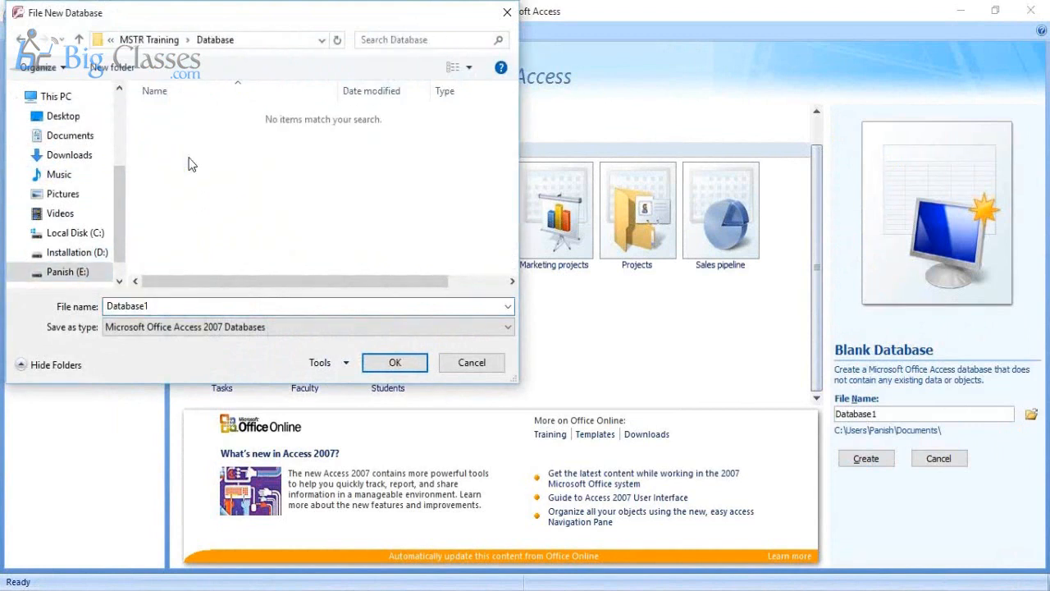
{"action": "left_click", "coordinate": [211, 326]}
{"action": "left_click", "coordinate": [218, 343]}
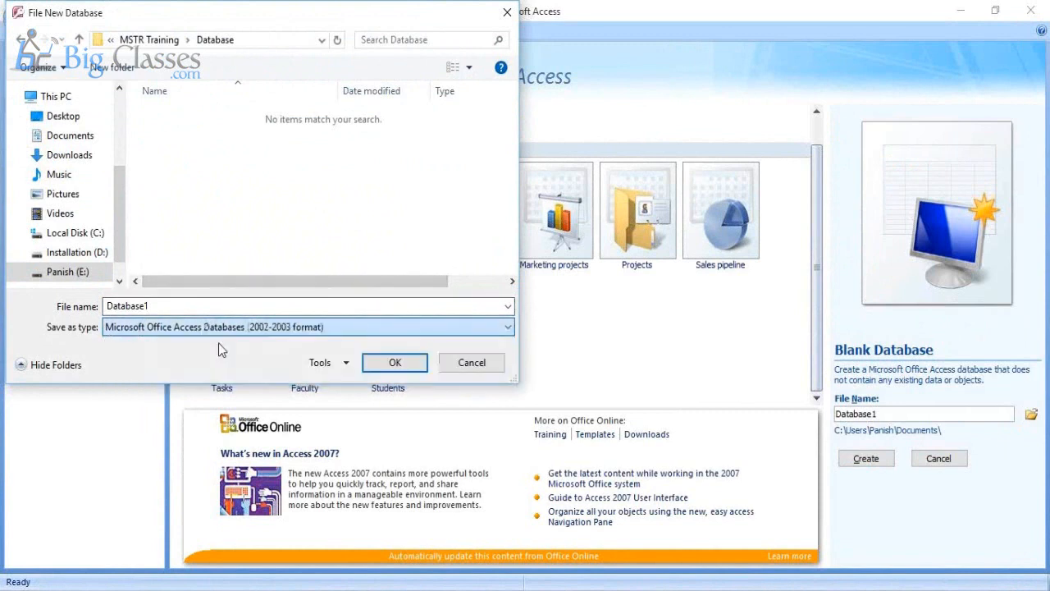
Step: Name the new database Metadata_Admin, create it, close Access and select the new file in the Database folder
{"action": "double_click", "coordinate": [177, 306]}
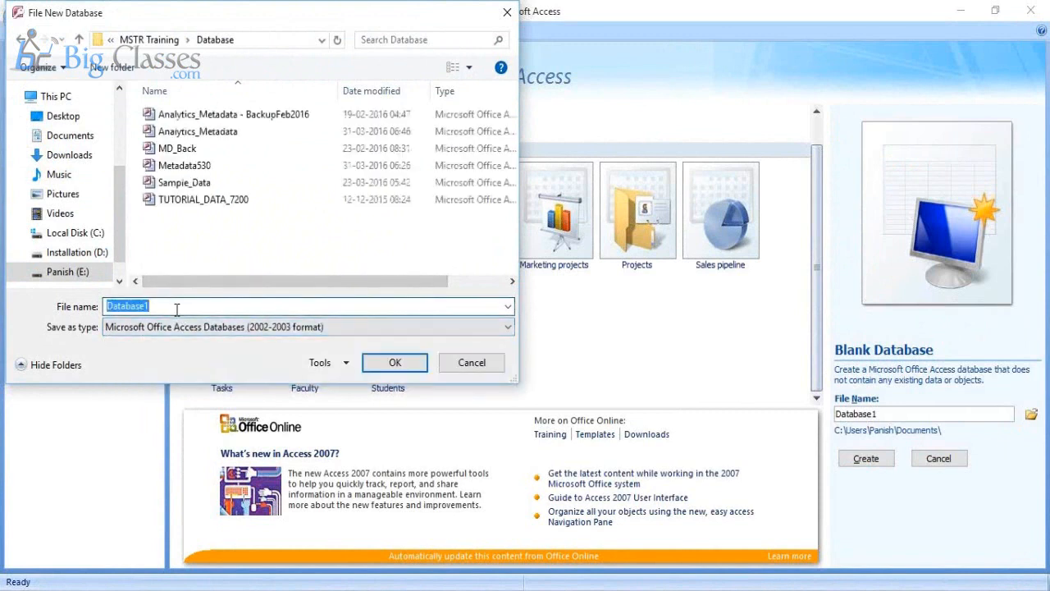
{"action": "type", "text": "Metada"}
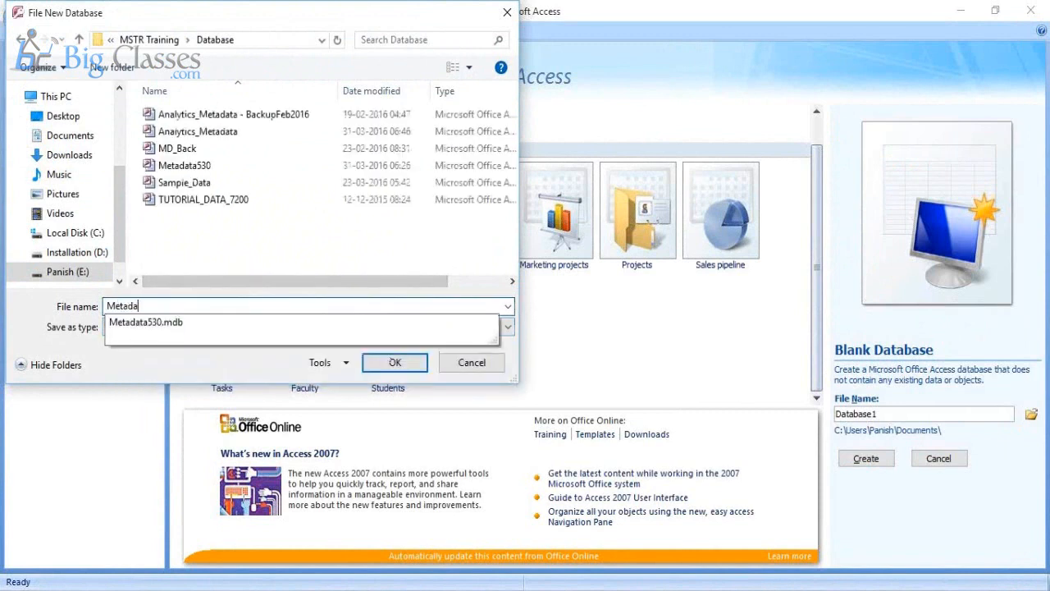
{"action": "type", "text": "ta_Admi"}
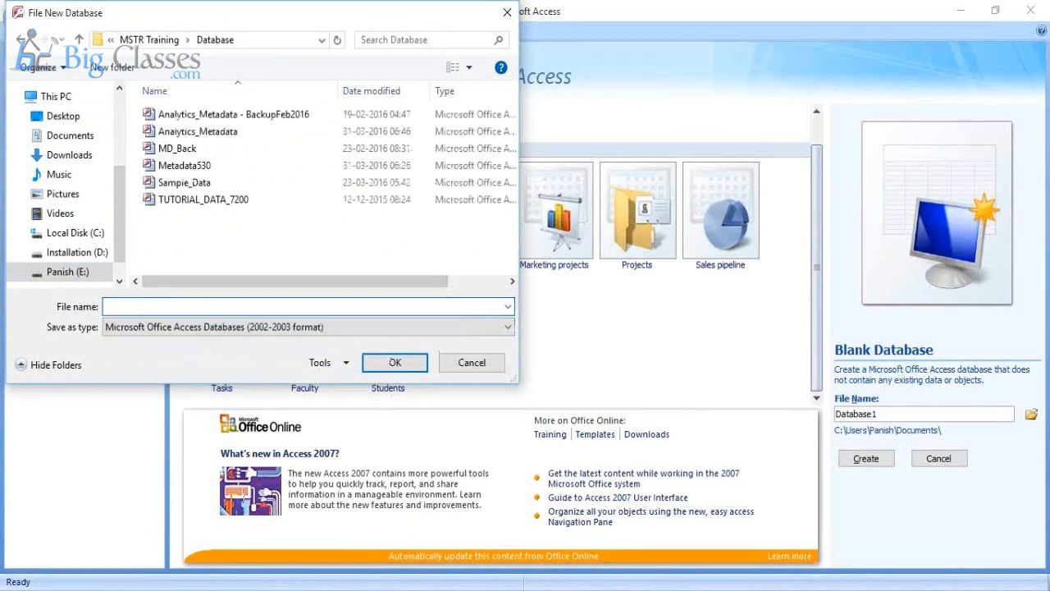
{"action": "type", "text": "n"}
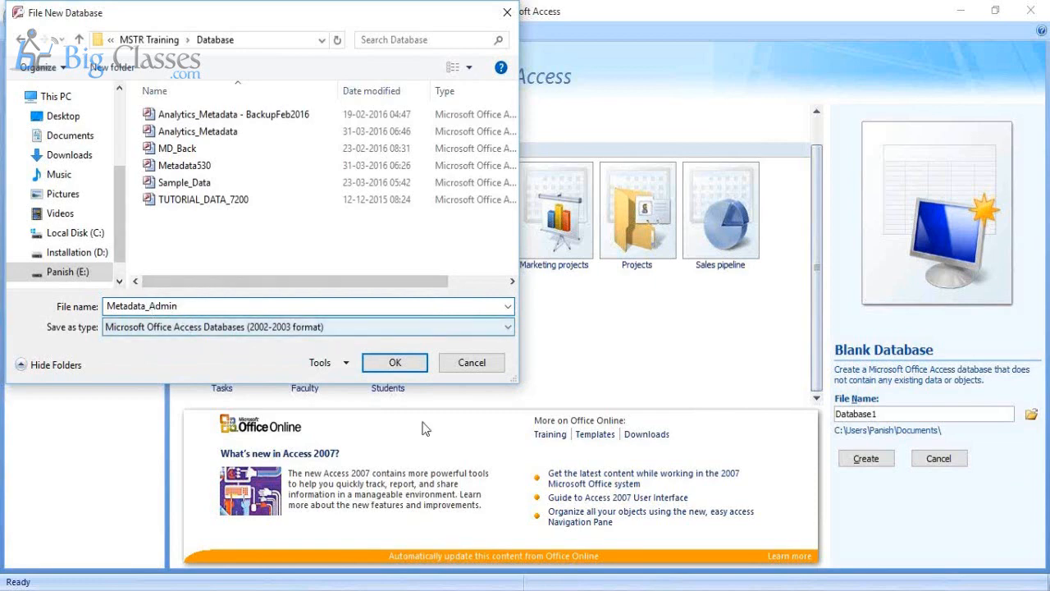
{"action": "left_click", "coordinate": [392, 366]}
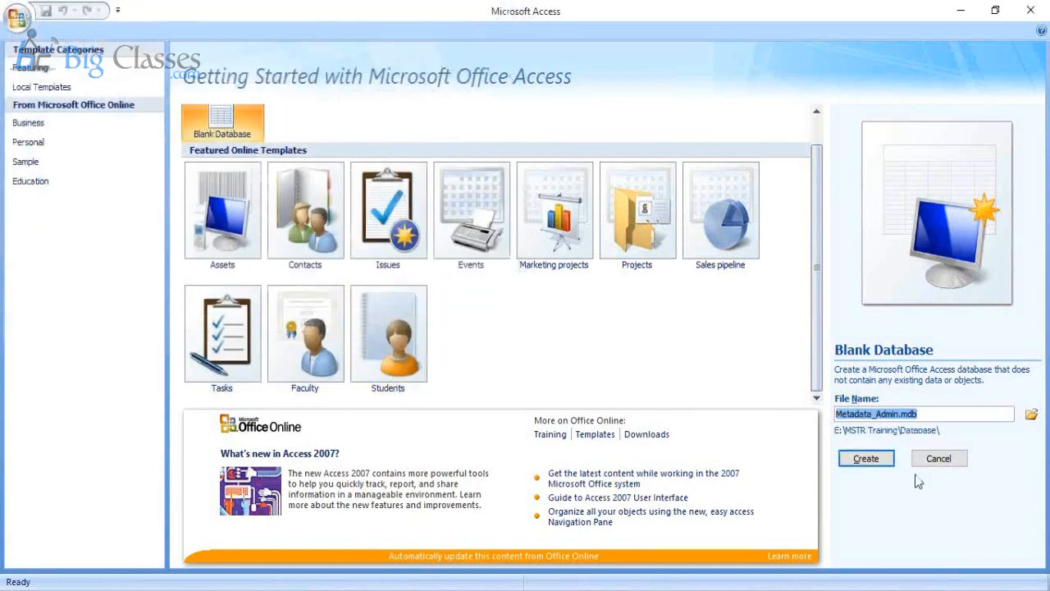
{"action": "left_click", "coordinate": [872, 461]}
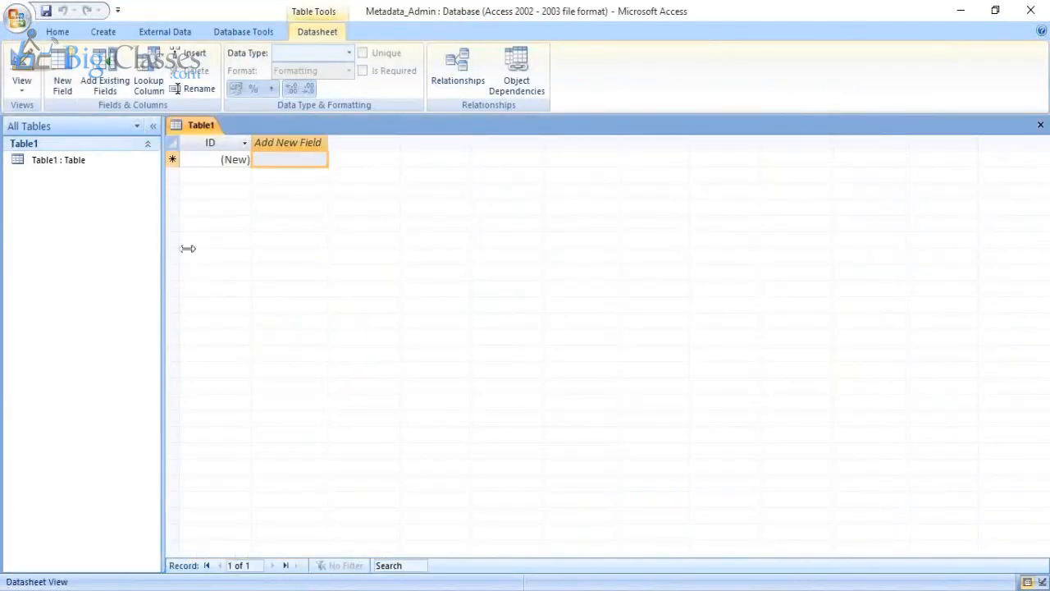
{"action": "left_click", "coordinate": [1031, 10]}
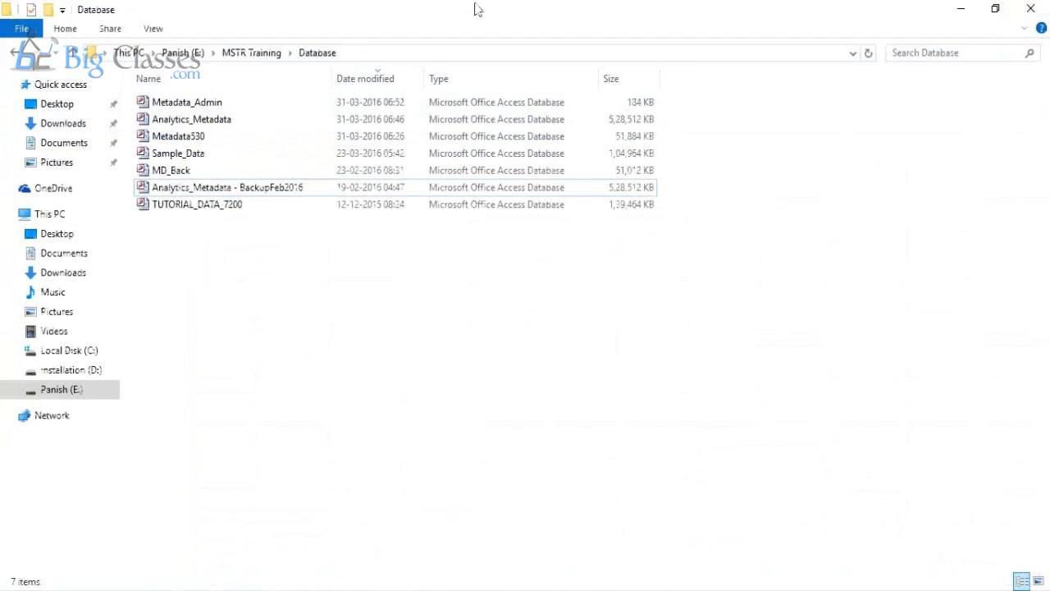
{"action": "left_click", "coordinate": [191, 109]}
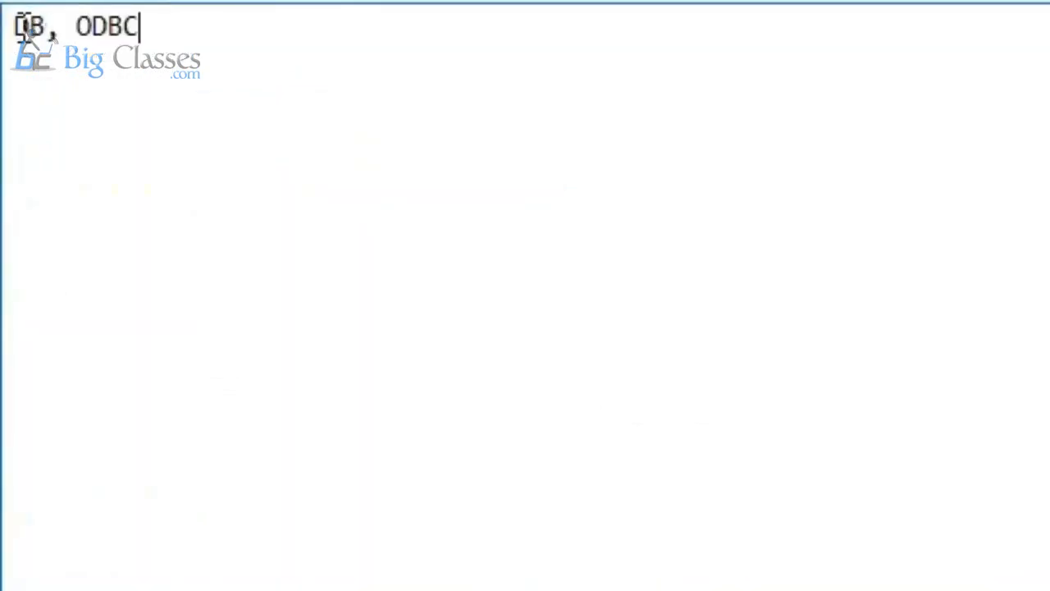
Step: Insert the word "Blank" before "DB" in the Notepad note
{"action": "left_click", "coordinate": [15, 26]}
{"action": "type", "text": "B"}
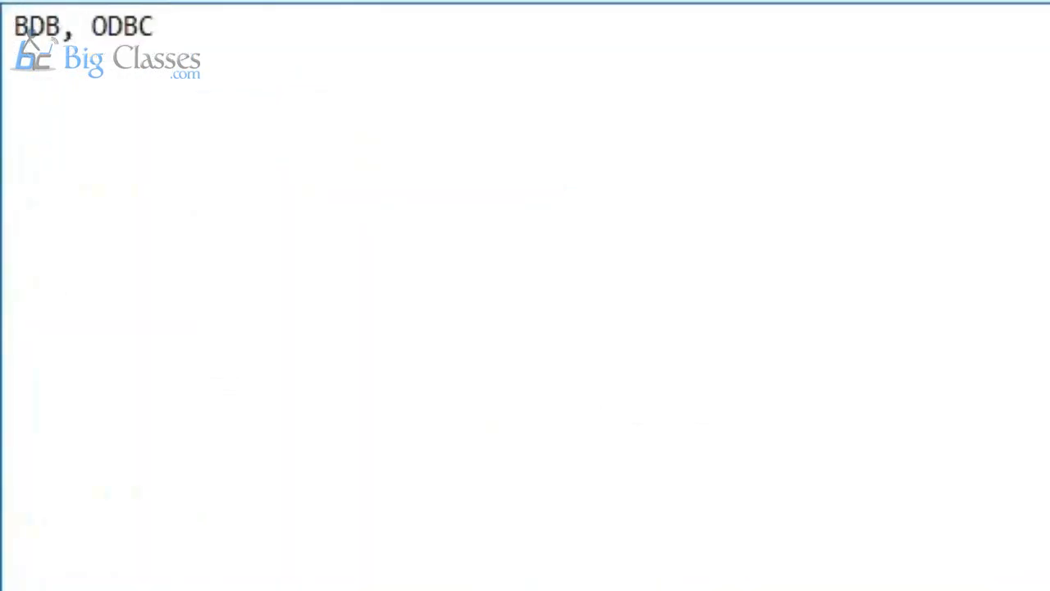
{"action": "type", "text": "lank"}
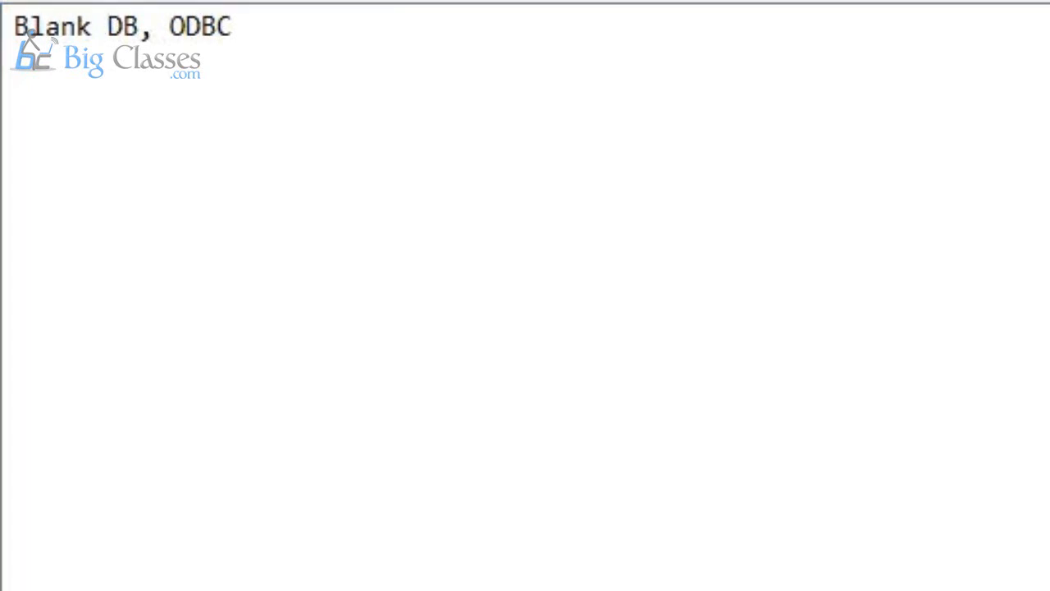
Step: Open ODBC Data Sources (32-bit) from the Administrative Tools in Control Panel
{"action": "key", "text": "super"}
{"action": "type", "text": "control"}
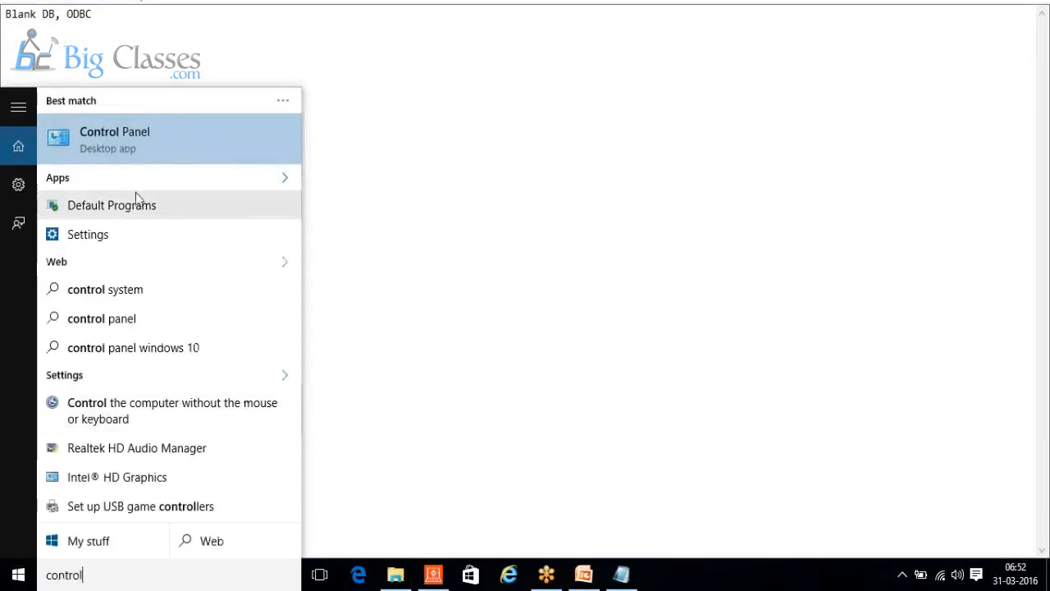
{"action": "left_click", "coordinate": [119, 145]}
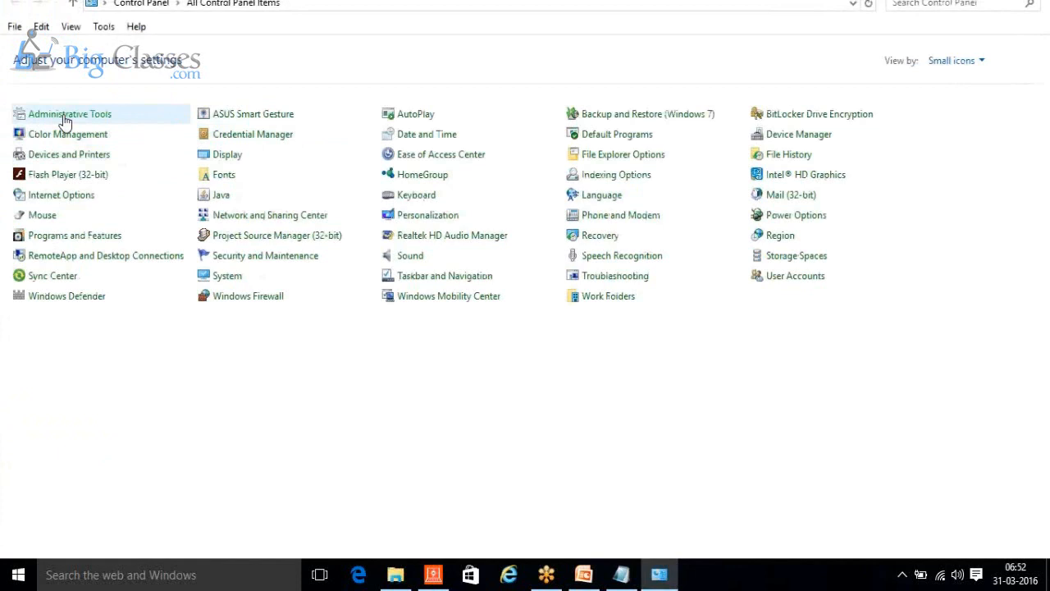
{"action": "left_click", "coordinate": [65, 118]}
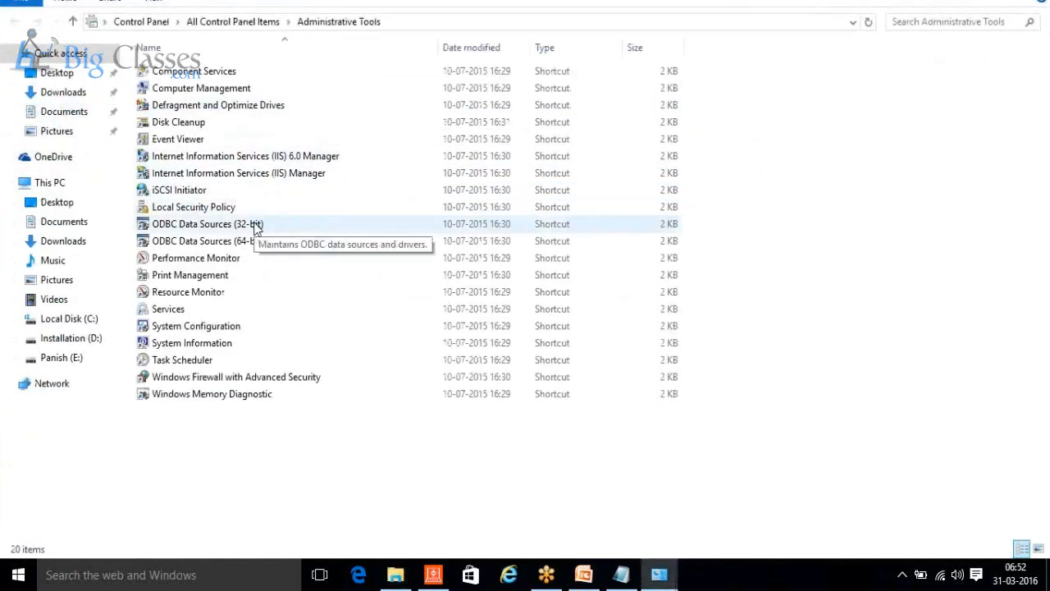
{"action": "double_click", "coordinate": [255, 225]}
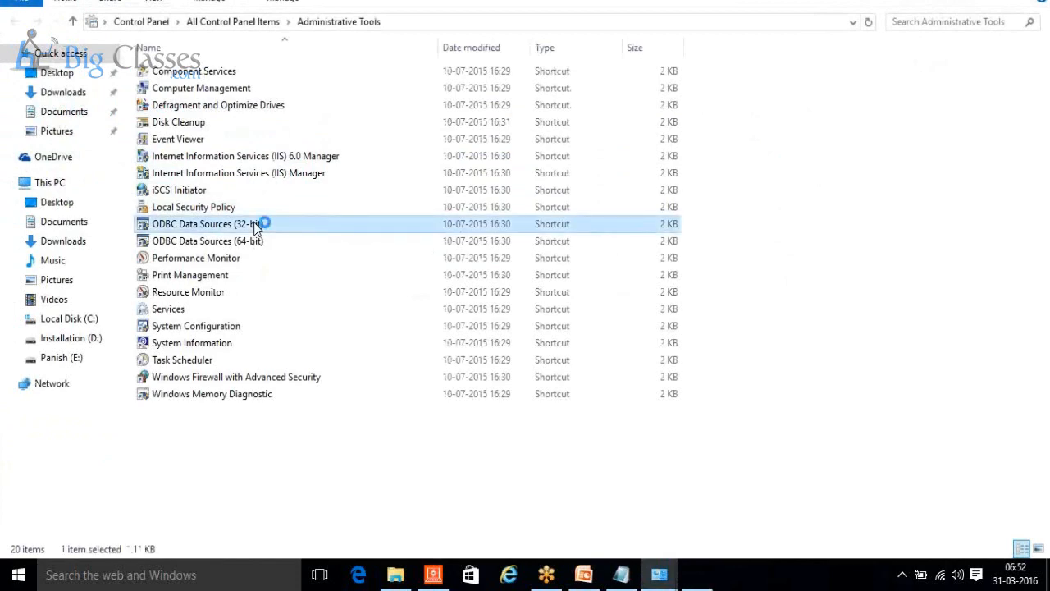
Step: Show the system data sources in the ODBC Data Source Administrator
{"action": "left_click", "coordinate": [390, 150]}
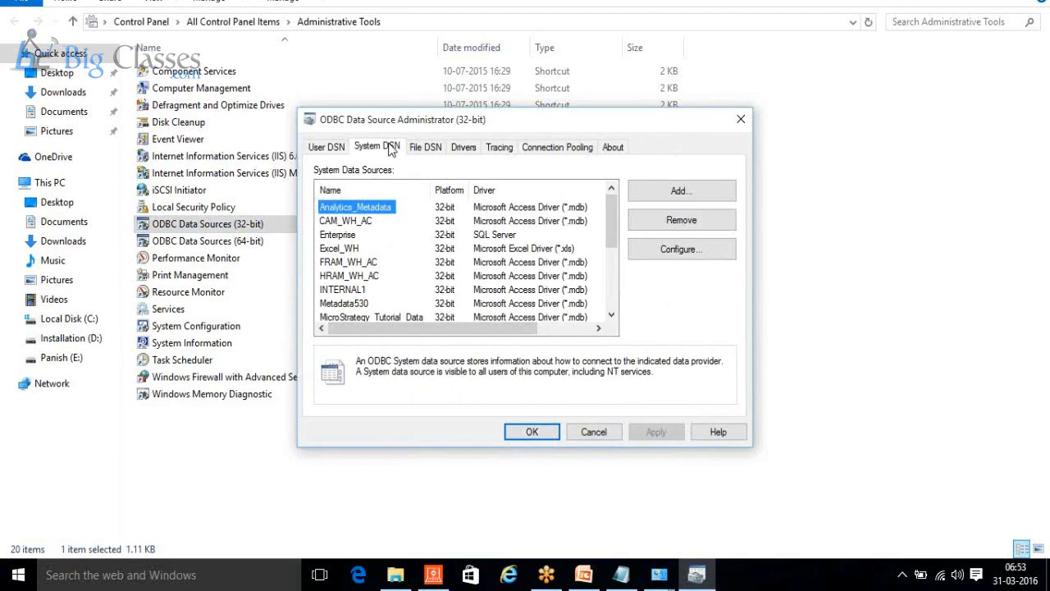
{"action": "left_click", "coordinate": [656, 197]}
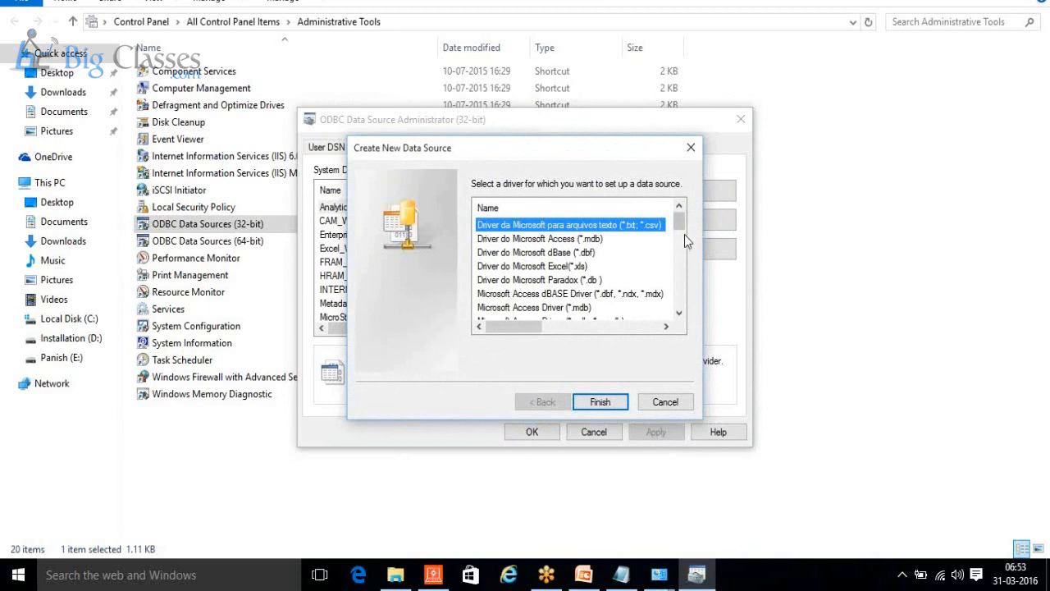
{"action": "left_click_drag", "start_coordinate": [680, 228], "coordinate": [686, 339]}
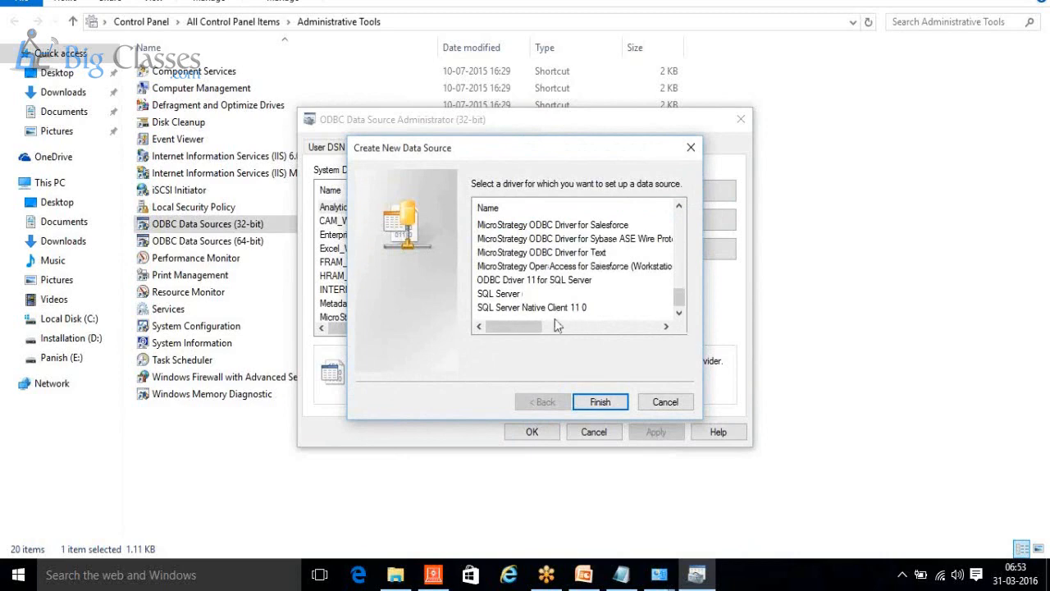
{"action": "left_click", "coordinate": [502, 295]}
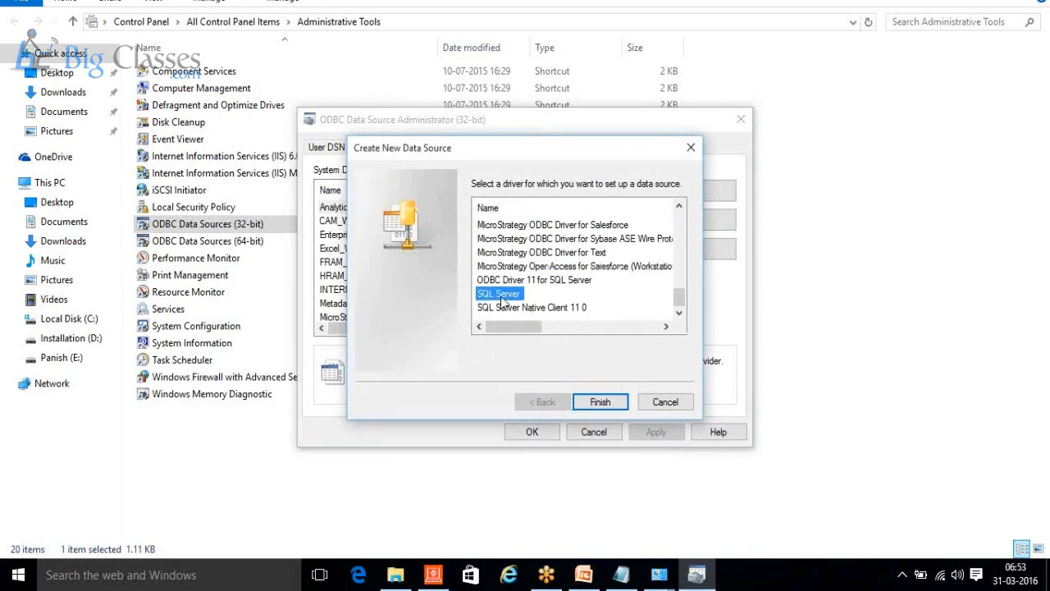
{"action": "double_click", "coordinate": [502, 295]}
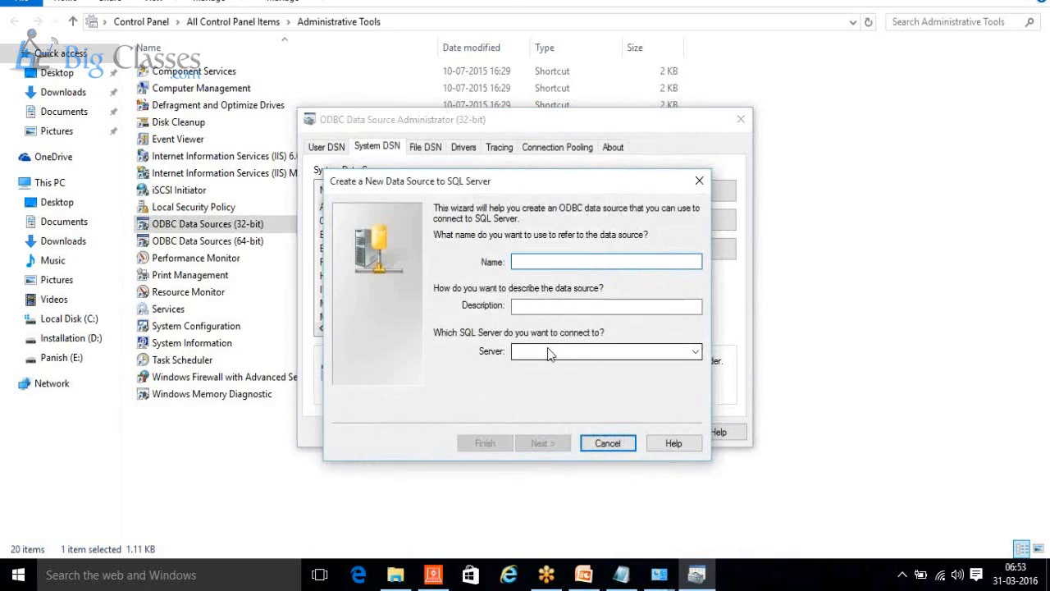
{"action": "left_click", "coordinate": [599, 444]}
Step: Add a system data source that uses Microsoft Access Driver (*.mdb) and name it Metadata_Admin
{"action": "left_click", "coordinate": [664, 200]}
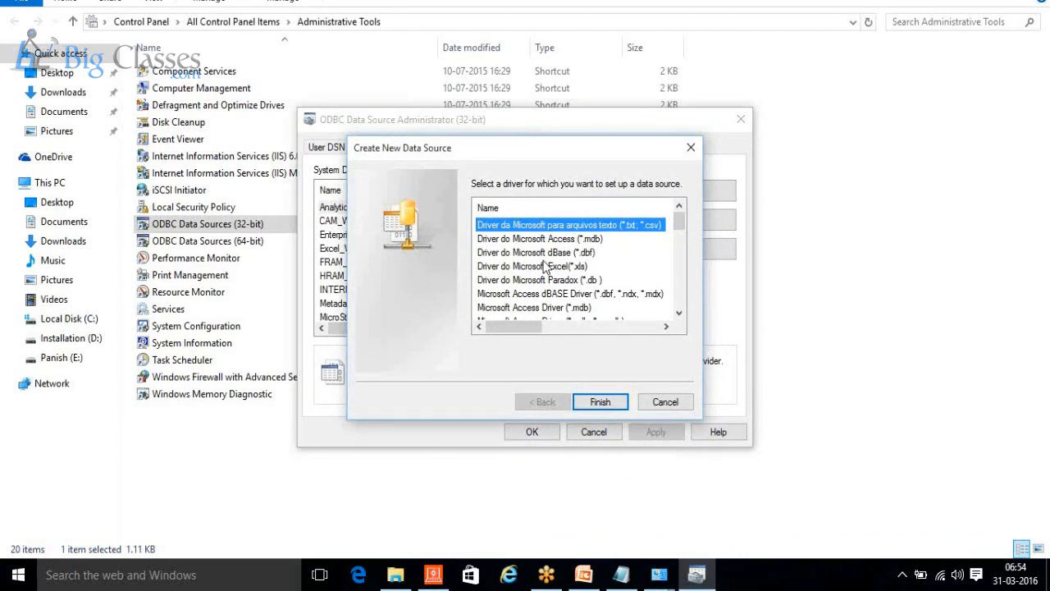
{"action": "left_click", "coordinate": [546, 309]}
{"action": "mouse_move", "coordinate": [685, 583]}
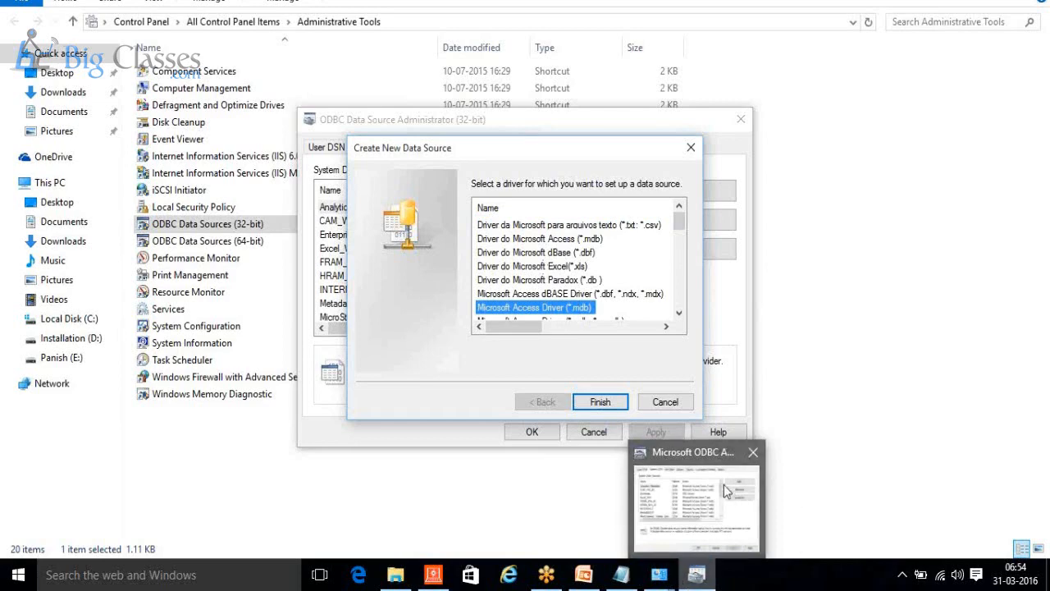
{"action": "left_click", "coordinate": [617, 404]}
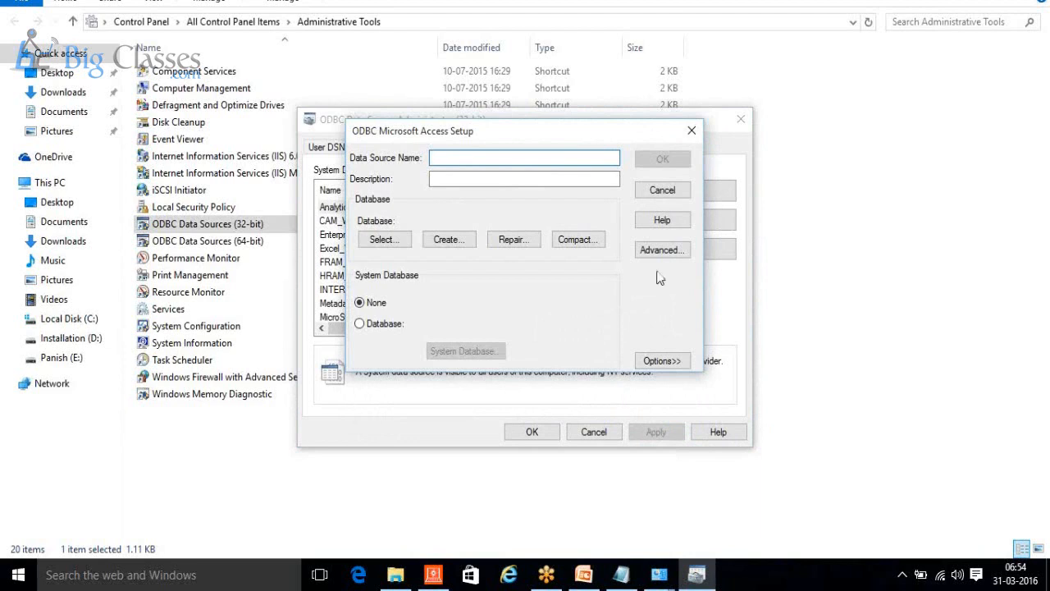
{"action": "type", "text": "Metadata"}
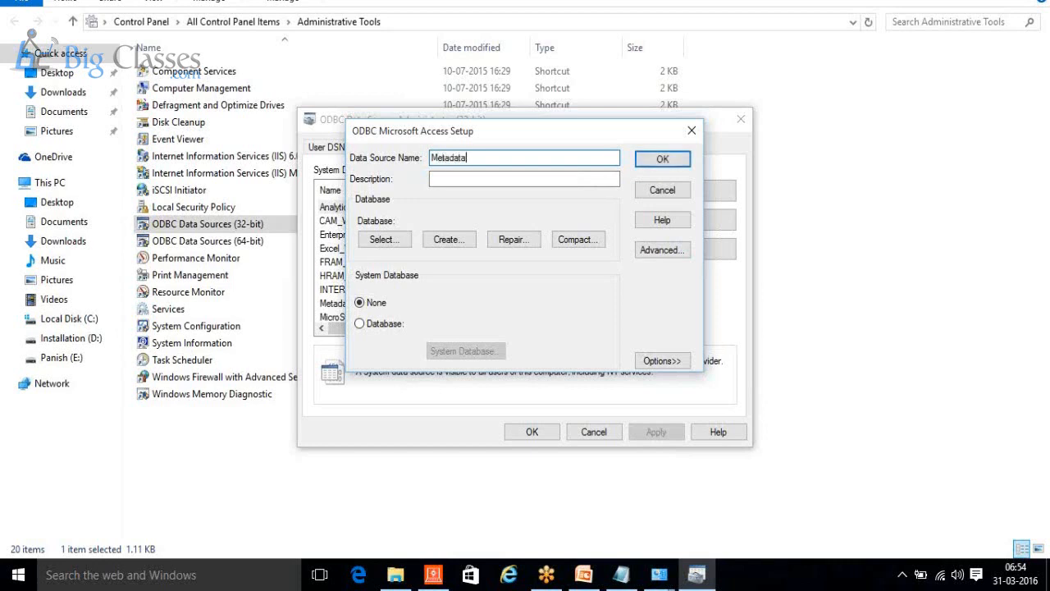
{"action": "type", "text": "_Admin"}
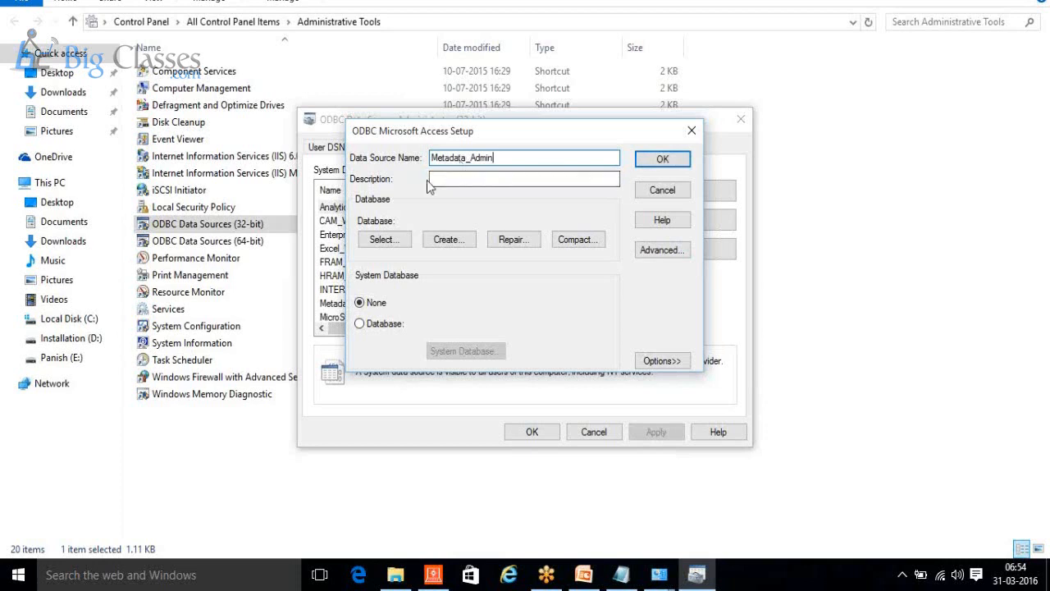
Step: Link the data source to Metadata_Admin.mdb in E:\MSTR Training\Database, save it and select it among the system data sources
{"action": "left_click", "coordinate": [384, 240]}
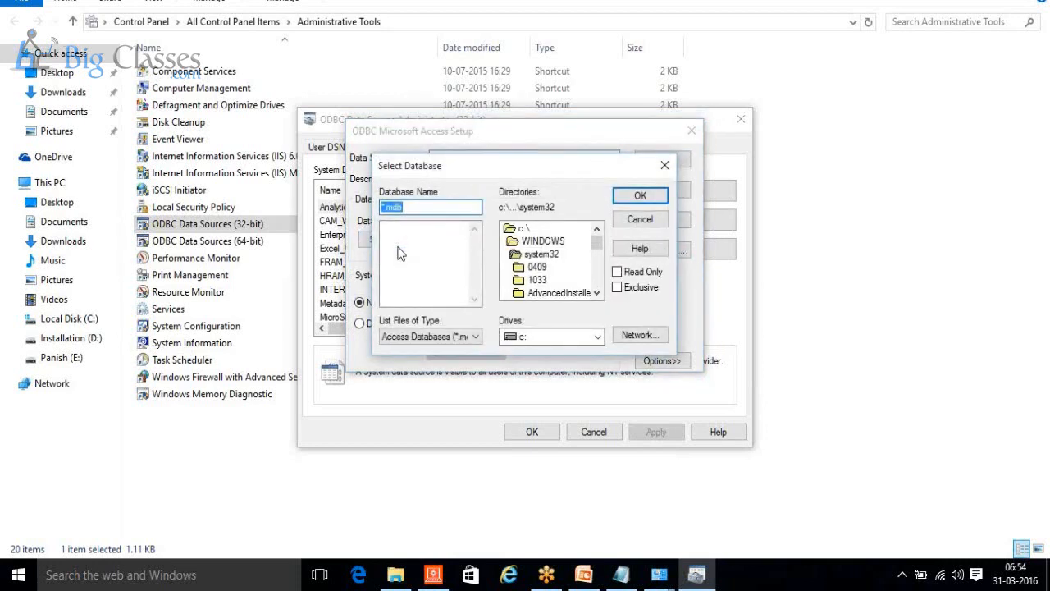
{"action": "left_click", "coordinate": [597, 338]}
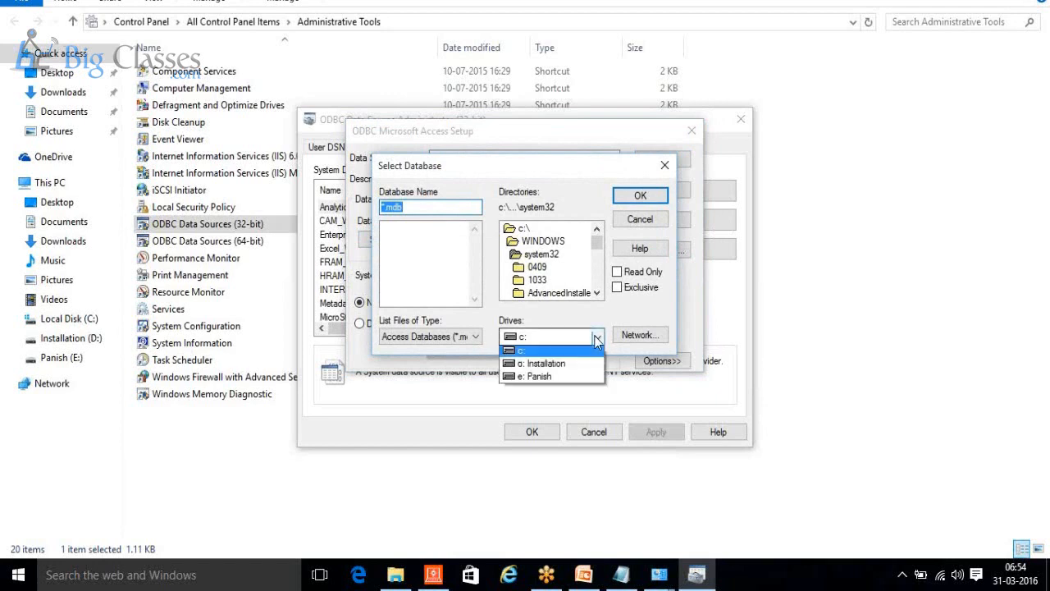
{"action": "left_click", "coordinate": [535, 375]}
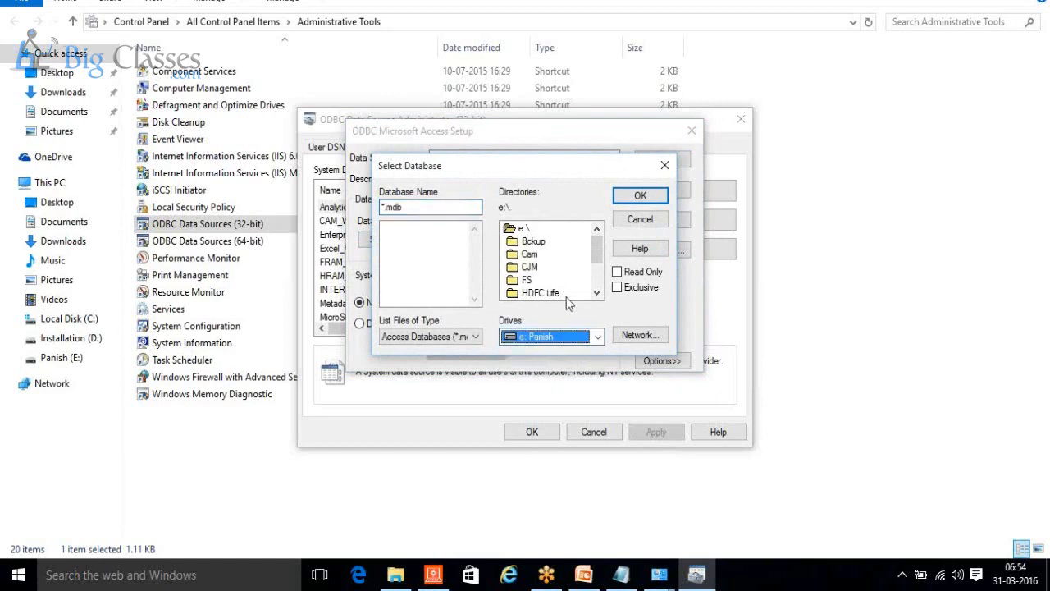
{"action": "left_click", "coordinate": [597, 279]}
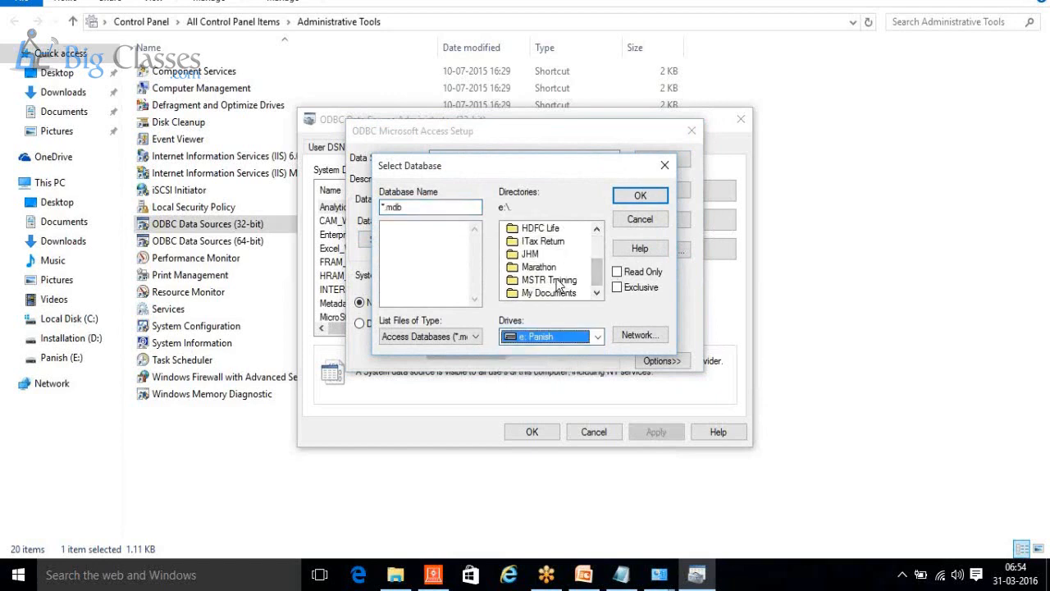
{"action": "double_click", "coordinate": [558, 281]}
{"action": "left_click", "coordinate": [541, 282]}
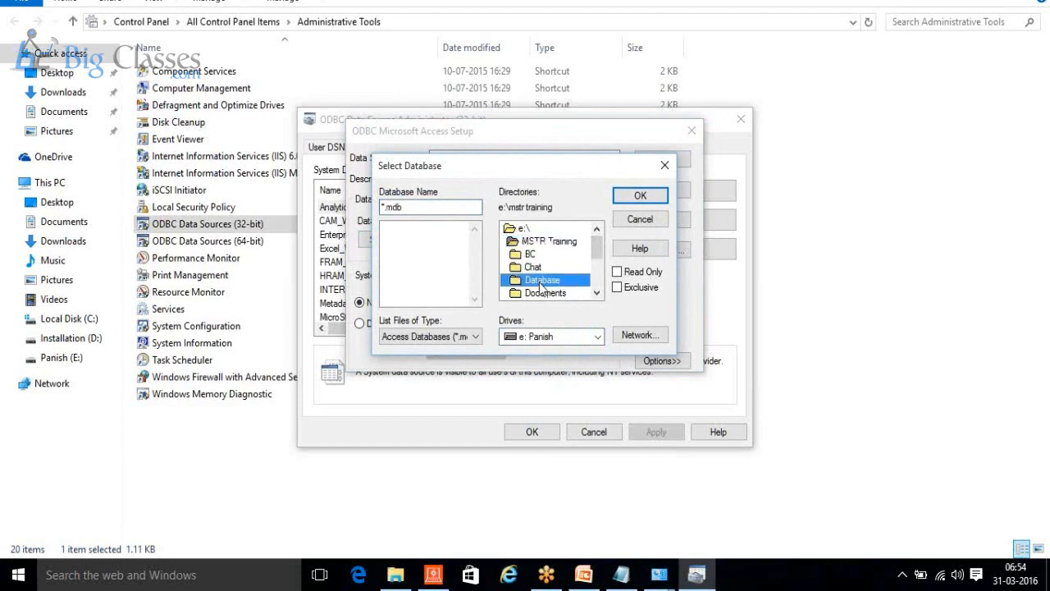
{"action": "double_click", "coordinate": [541, 281]}
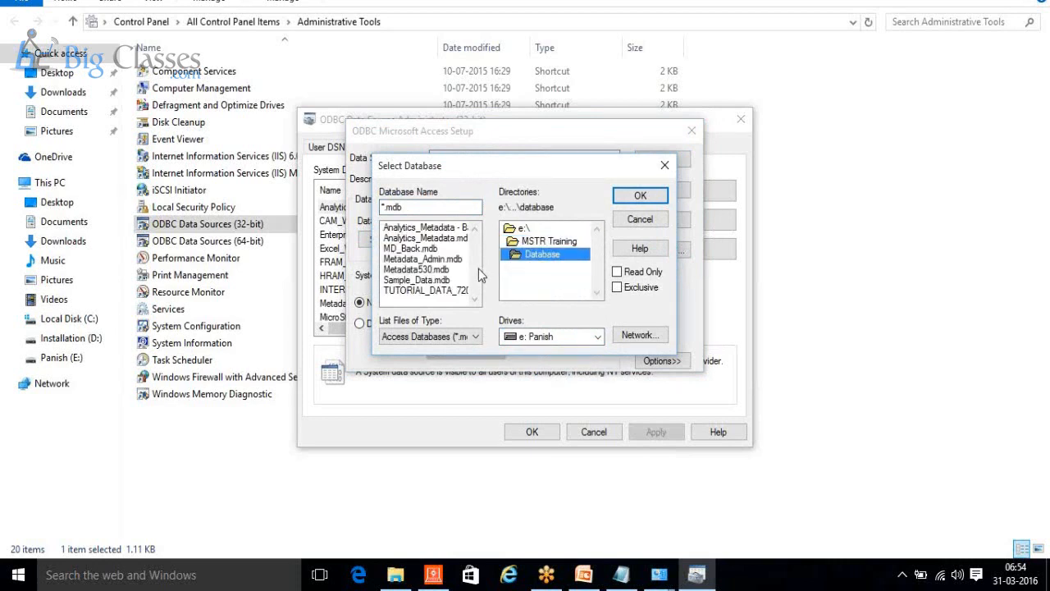
{"action": "left_click", "coordinate": [435, 259]}
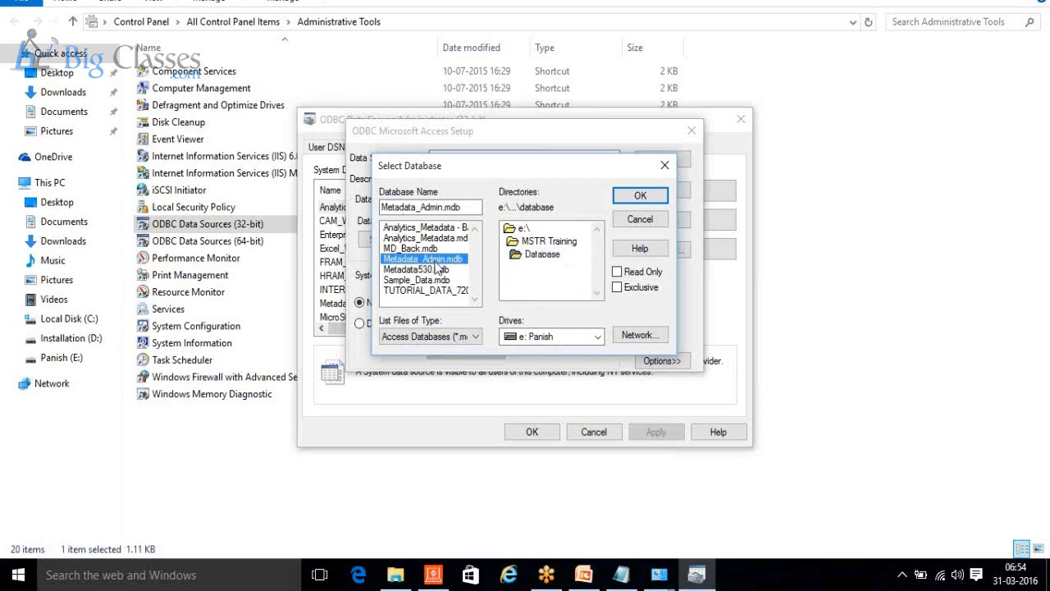
{"action": "left_click", "coordinate": [641, 203]}
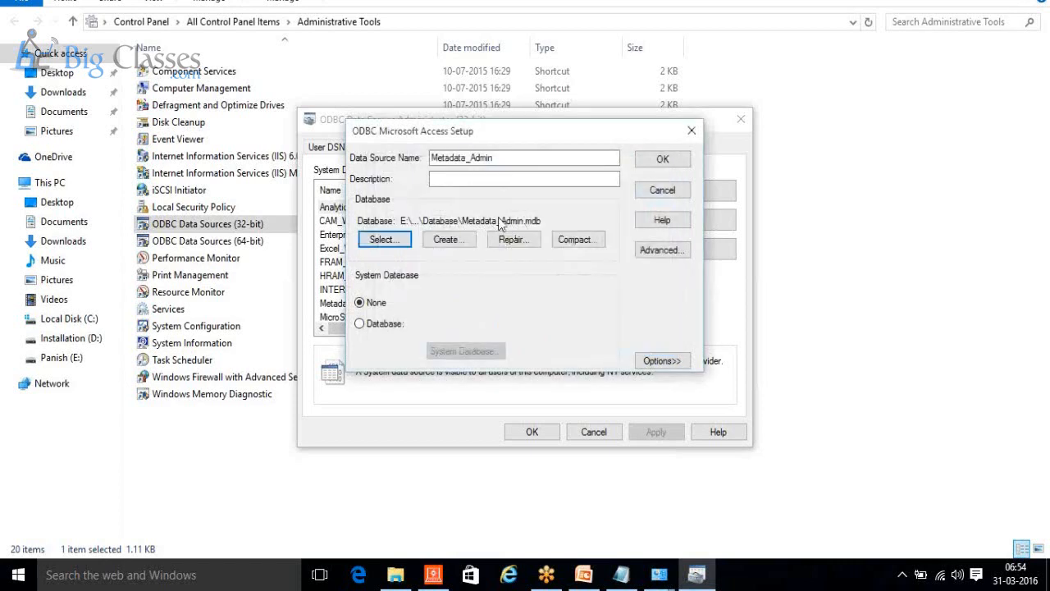
{"action": "left_click", "coordinate": [663, 160]}
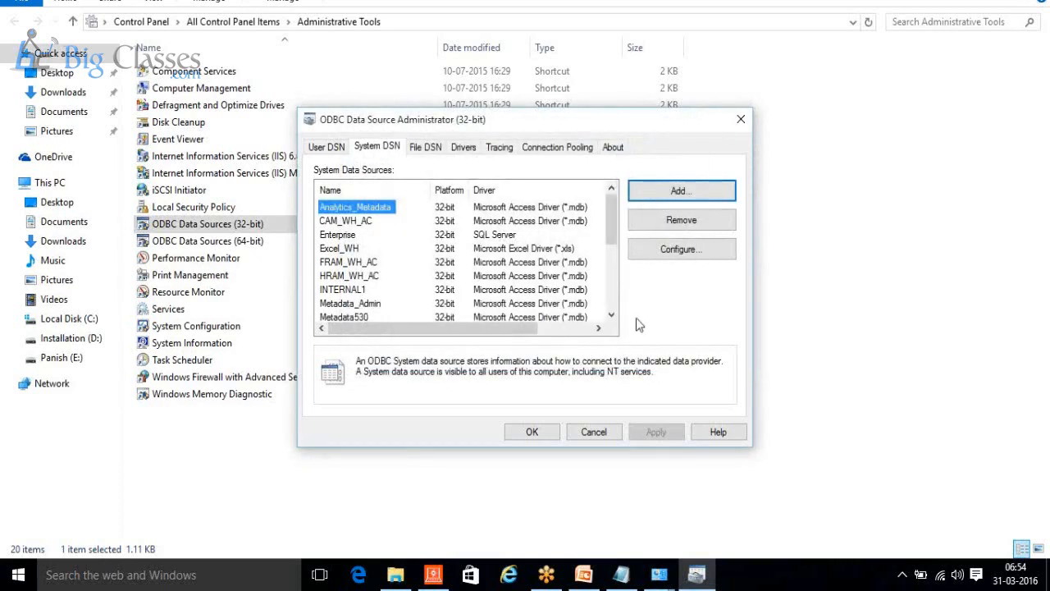
{"action": "left_click", "coordinate": [370, 305]}
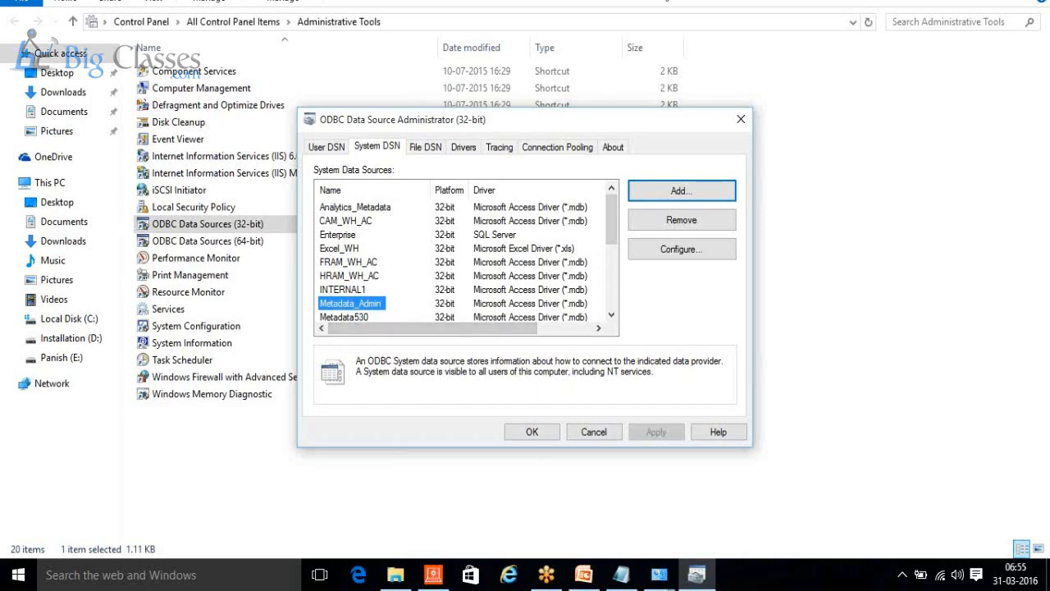
{"action": "left_click", "coordinate": [782, 1]}
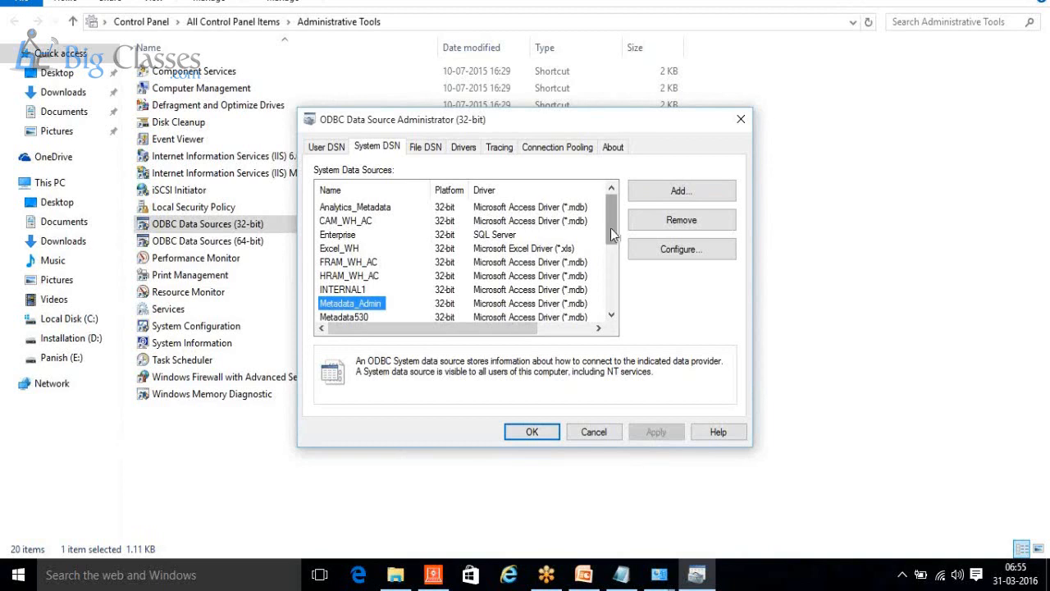
{"action": "left_click", "coordinate": [681, 199]}
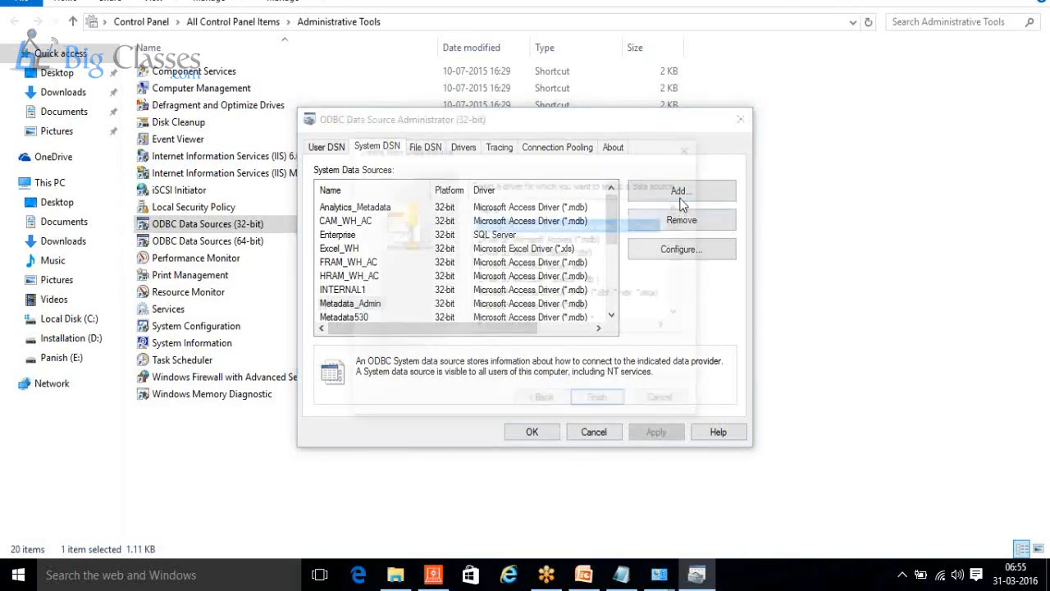
{"action": "left_click_drag", "start_coordinate": [683, 227], "coordinate": [694, 337]}
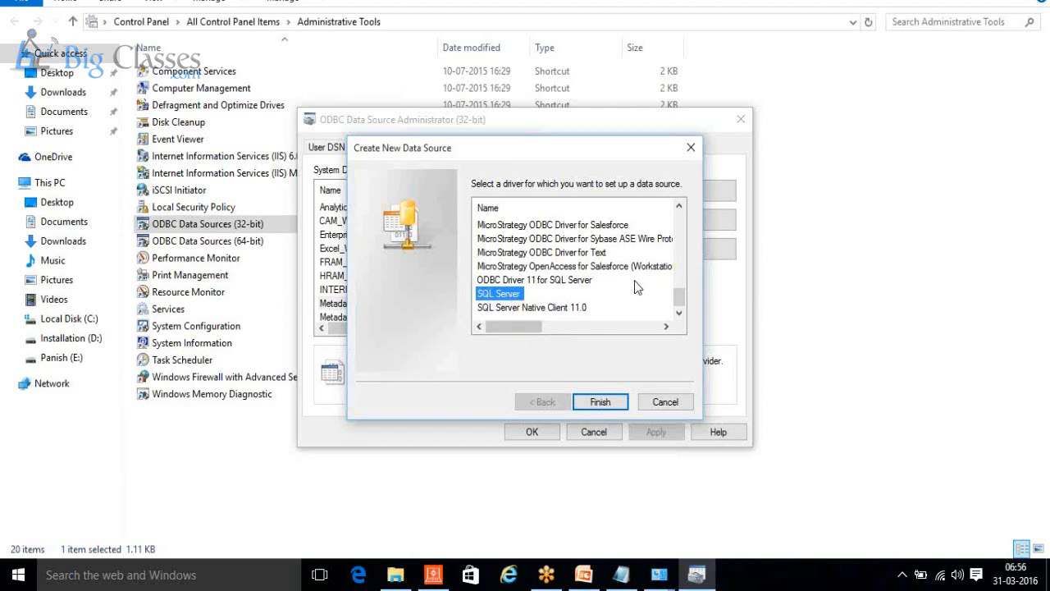
{"action": "scroll", "coordinate": [682, 293], "scroll_direction": "up", "scroll_amount": 10}
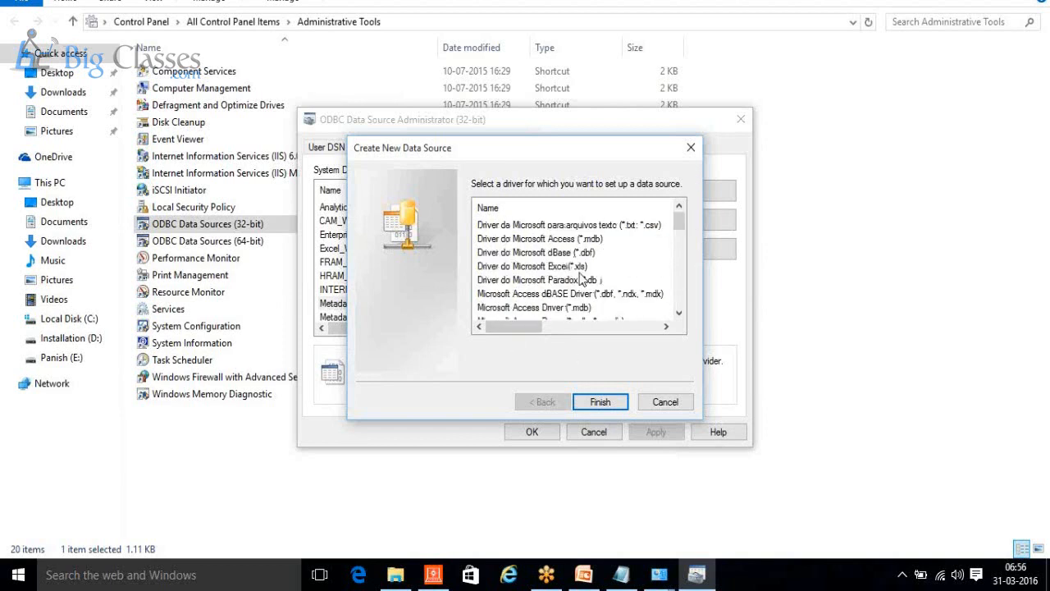
{"action": "left_click", "coordinate": [542, 307]}
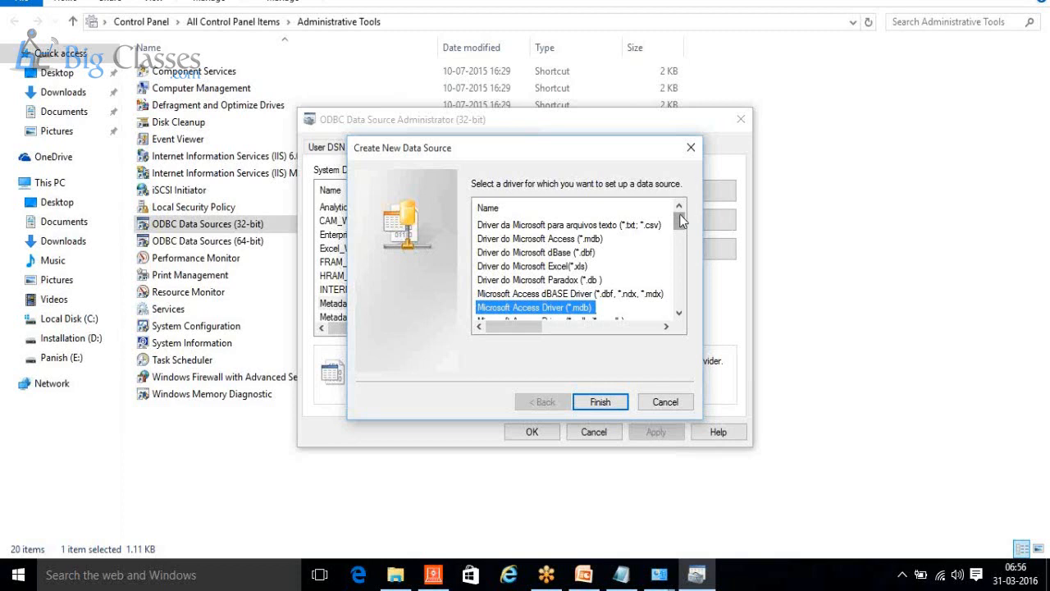
{"action": "left_click", "coordinate": [692, 148]}
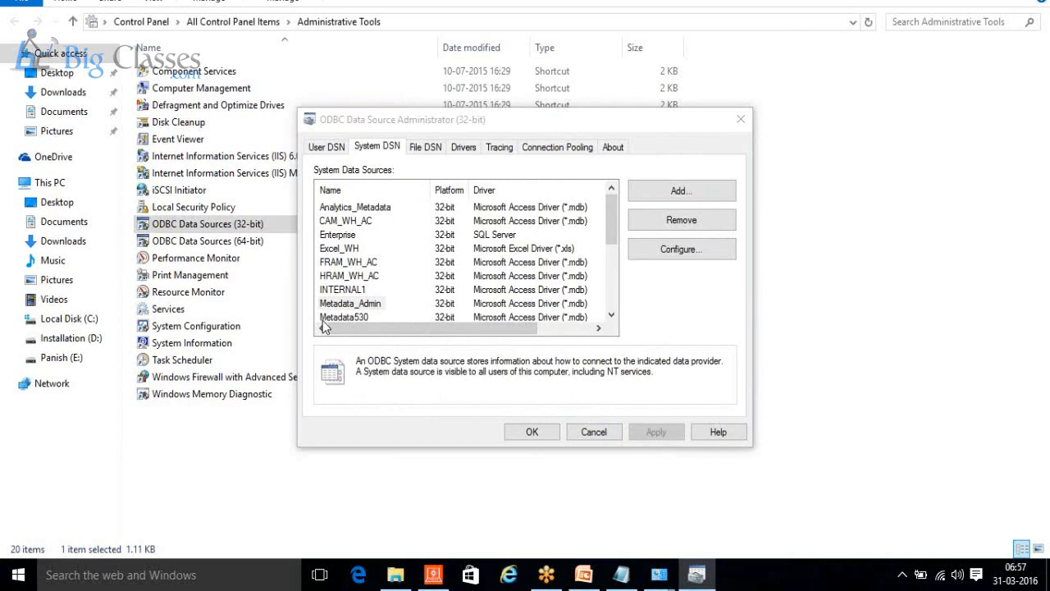
Step: Switch to the Notepad note and add "Configure MD >> Configurtion wizard" two lines below "Blank DB, ODBC"
{"action": "left_click", "coordinate": [611, 577]}
{"action": "key", "text": "Right"}
{"action": "key", "text": "Right"}
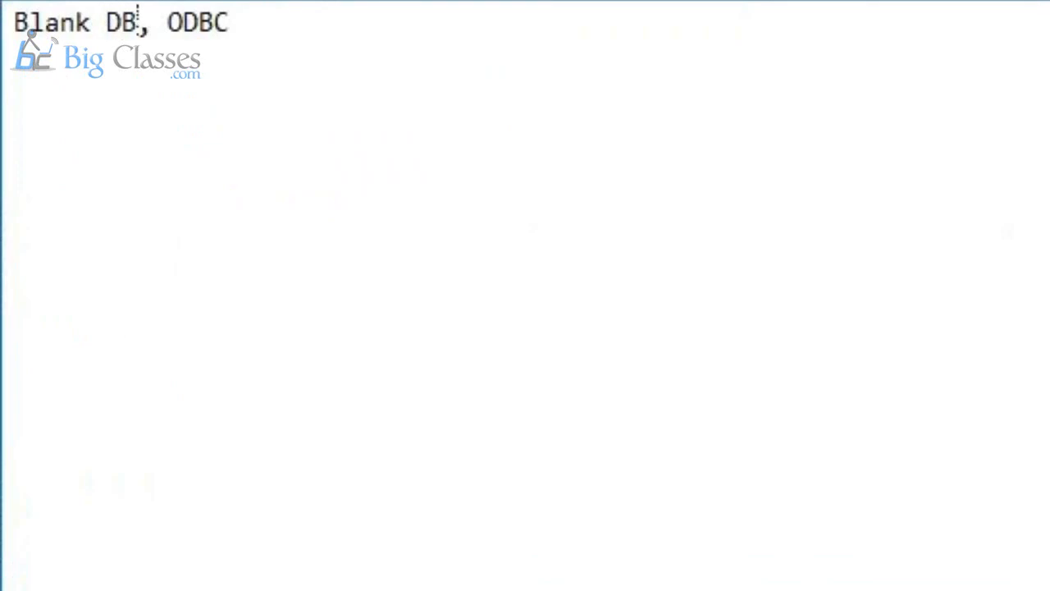
{"action": "key", "text": "Right"}
{"action": "key", "text": "Right"}
{"action": "key", "text": "Right"}
{"action": "key", "text": "Right"}
{"action": "key", "text": "Right"}
{"action": "key", "text": "Right"}
{"action": "key", "text": "Return"}
{"action": "key", "text": "Return"}
{"action": "type", "text": "Configure M"}
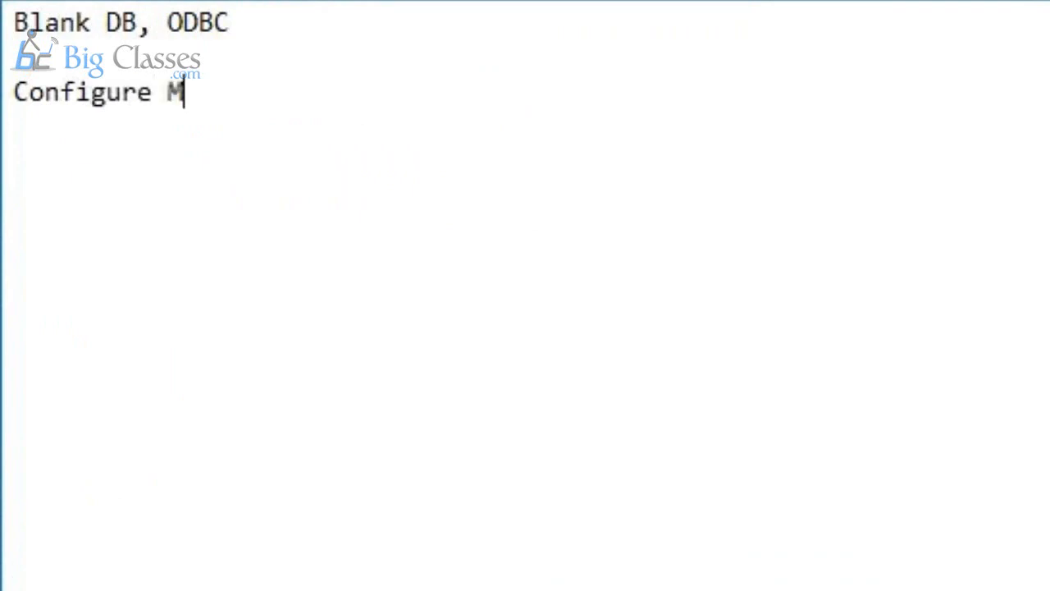
{"action": "type", "text": "DB >> "}
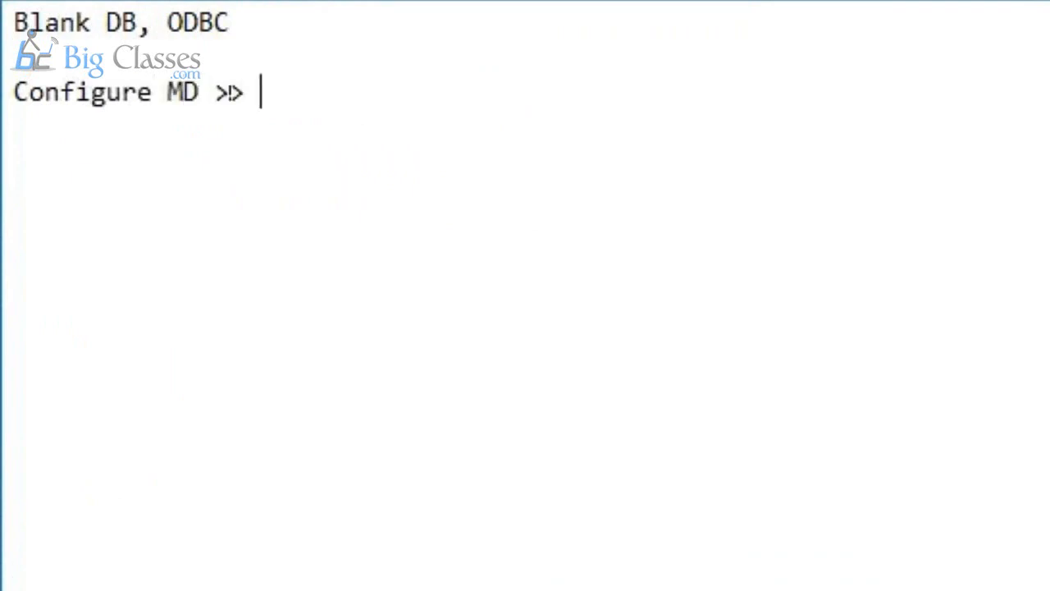
{"action": "type", "text": "Configu"}
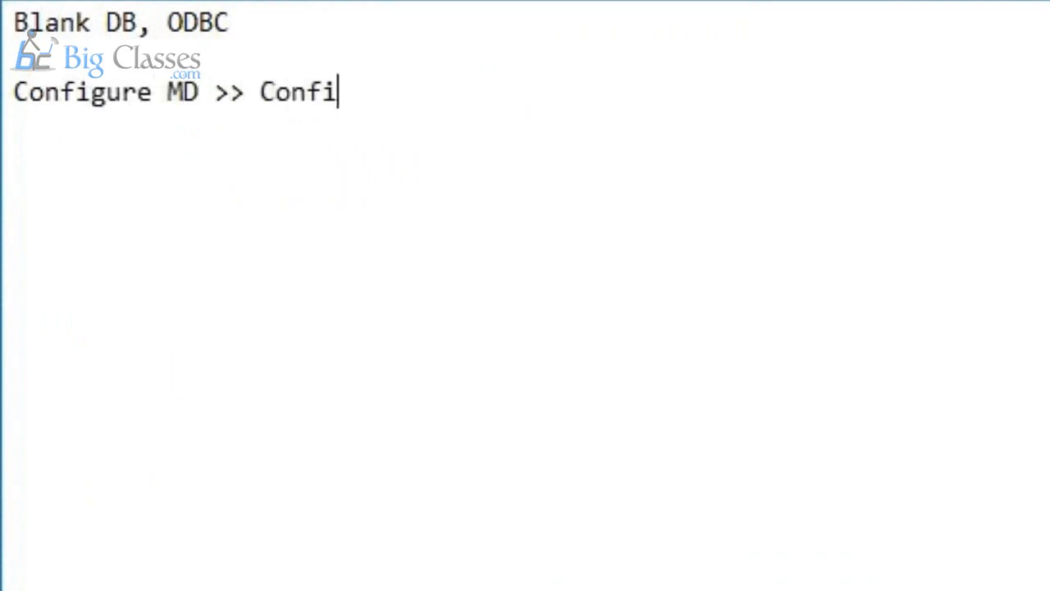
{"action": "type", "text": "rtio"}
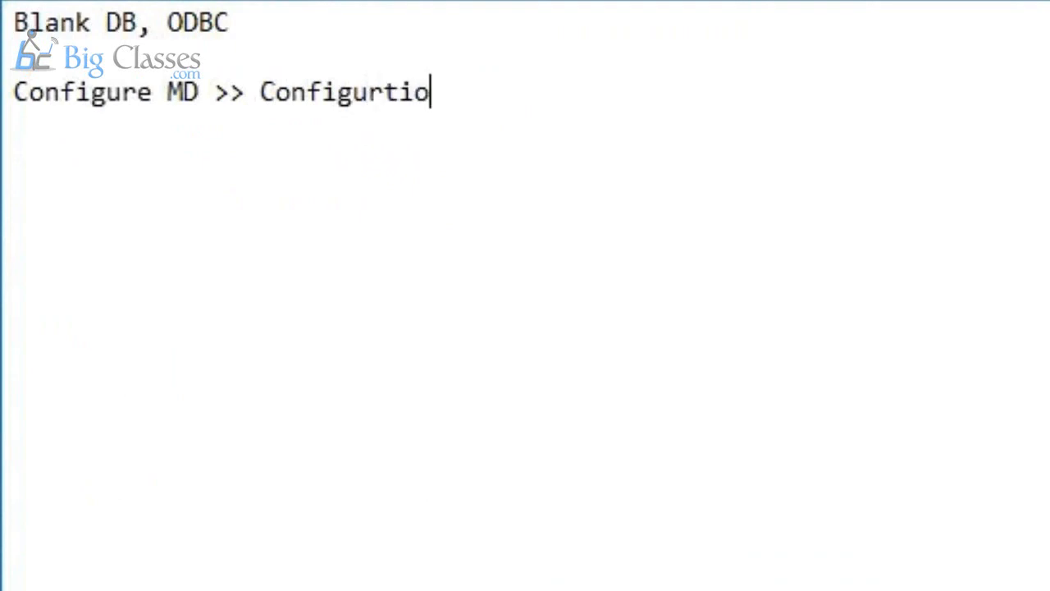
{"action": "type", "text": "n wizard"}
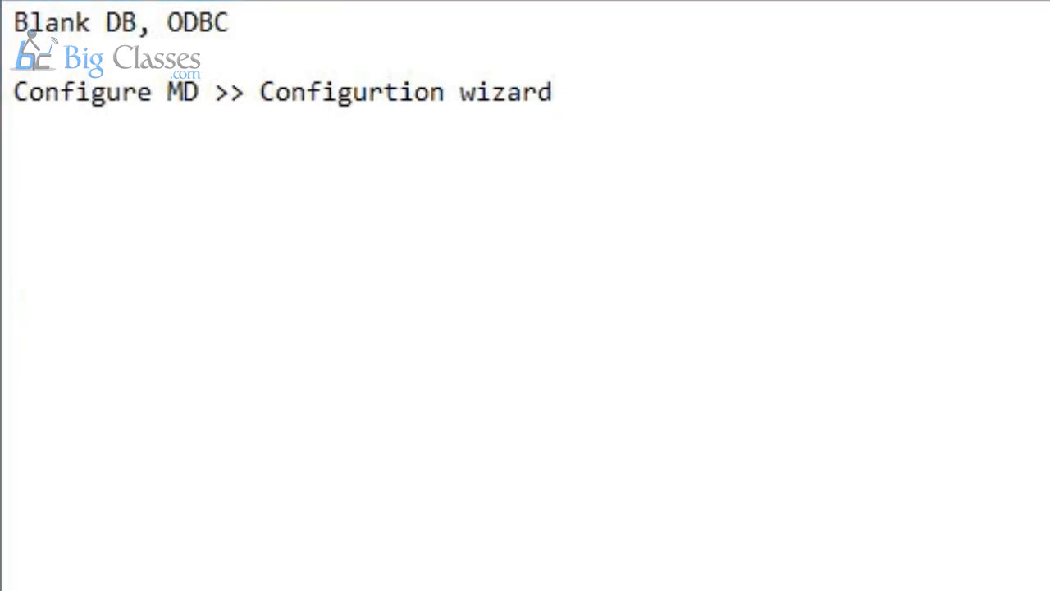
Step: Find the MicroStrategy Configuration Wizard by searching Windows for "conf" and launch it
{"action": "key", "text": "super"}
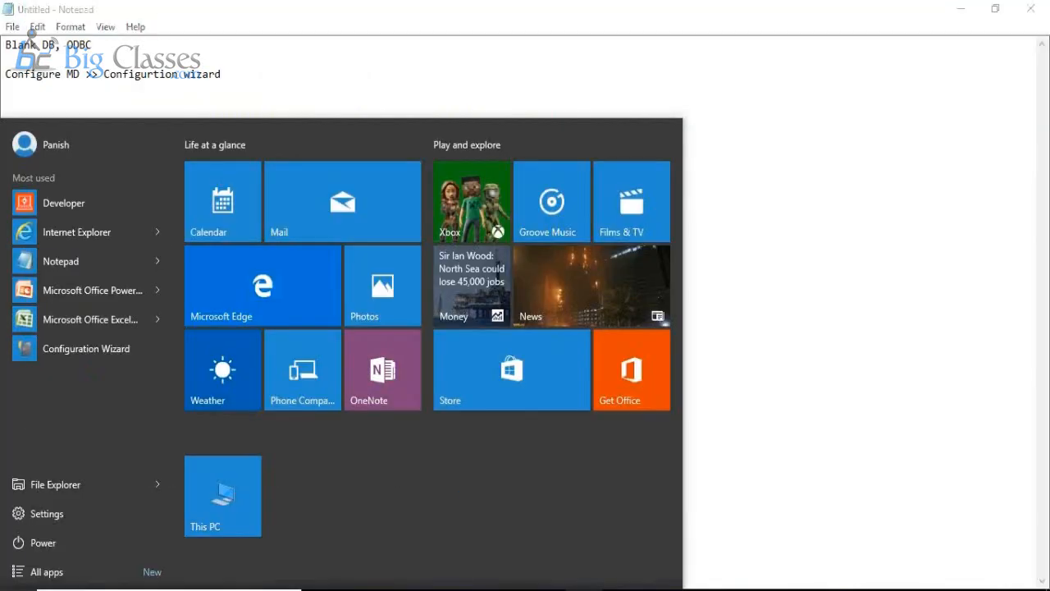
{"action": "type", "text": "conf"}
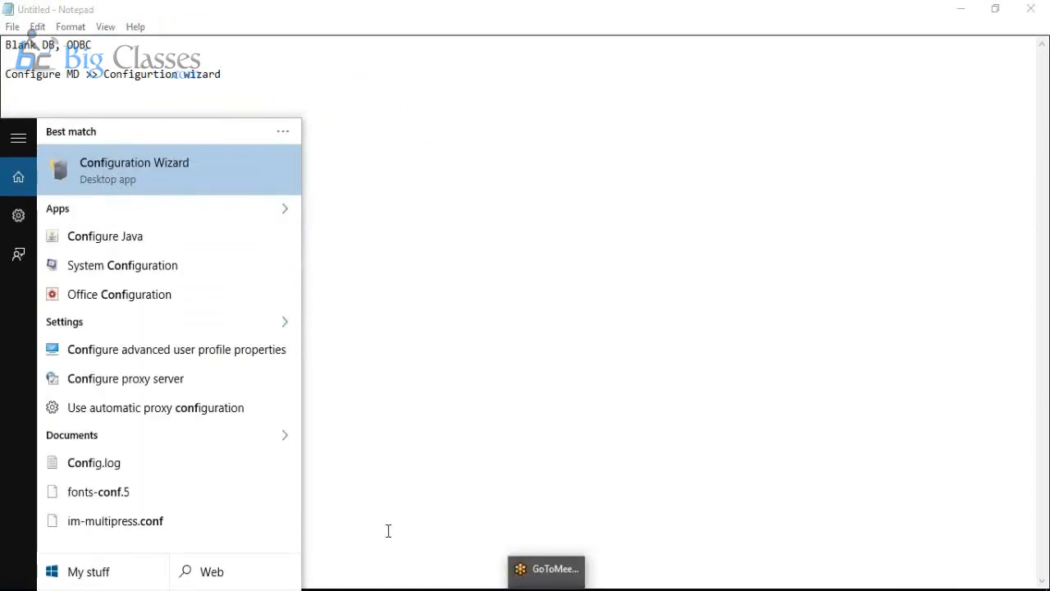
{"action": "left_click", "coordinate": [146, 162]}
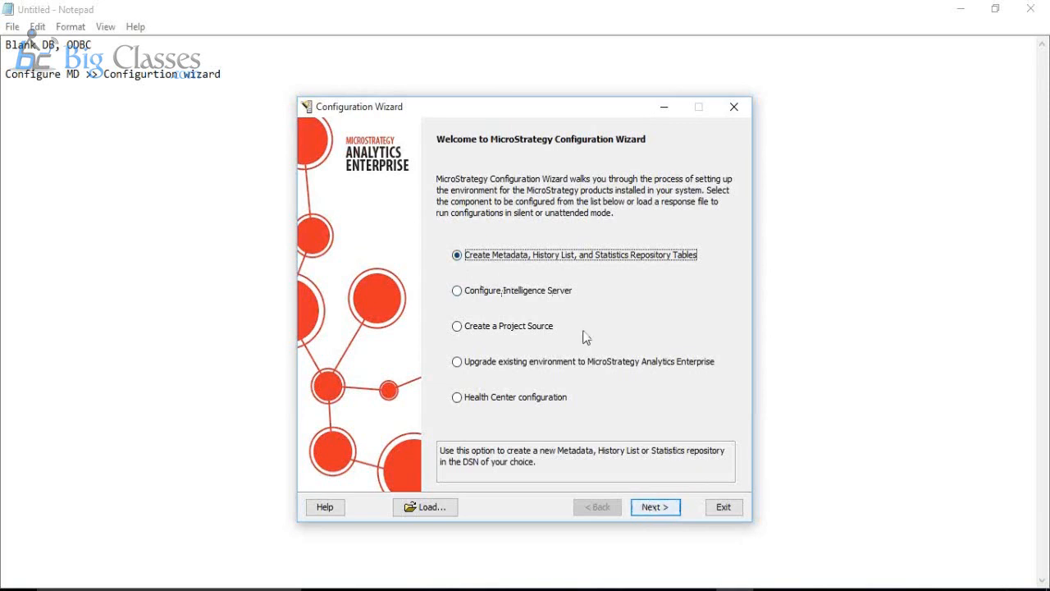
Step: Start creating repository tables with only Metadata included, excluding History List and Statistics Tables, and continue to the metadata tables page
{"action": "left_click", "coordinate": [657, 507]}
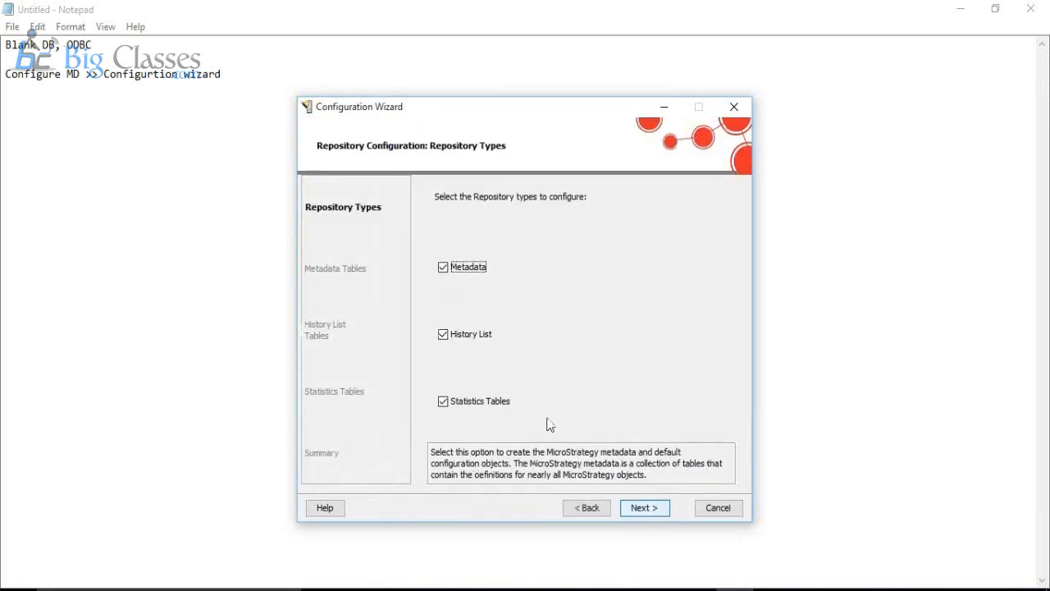
{"action": "left_click", "coordinate": [444, 336]}
{"action": "left_click", "coordinate": [444, 403]}
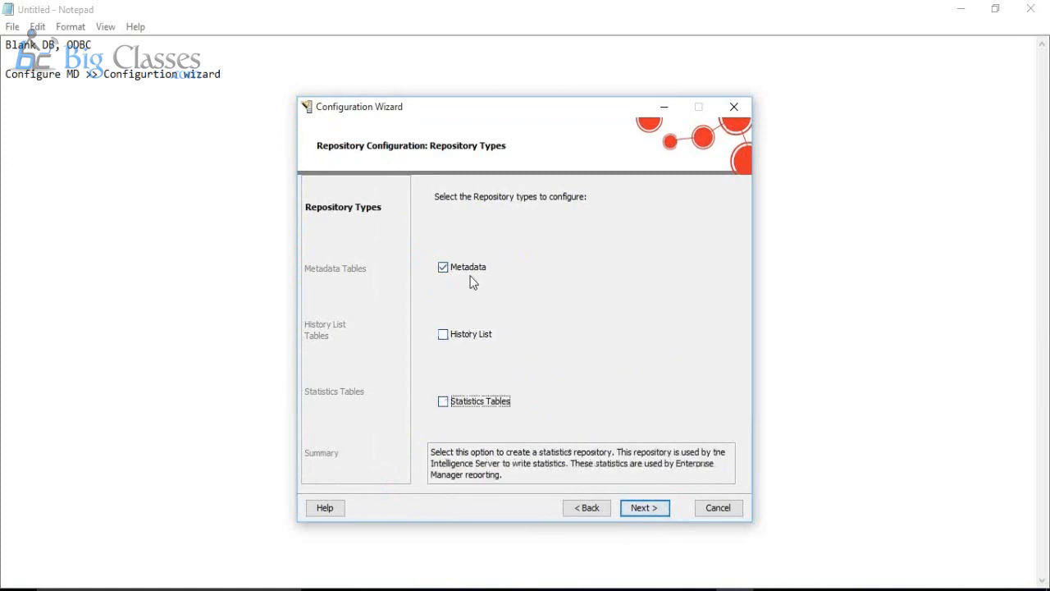
{"action": "left_click", "coordinate": [634, 515]}
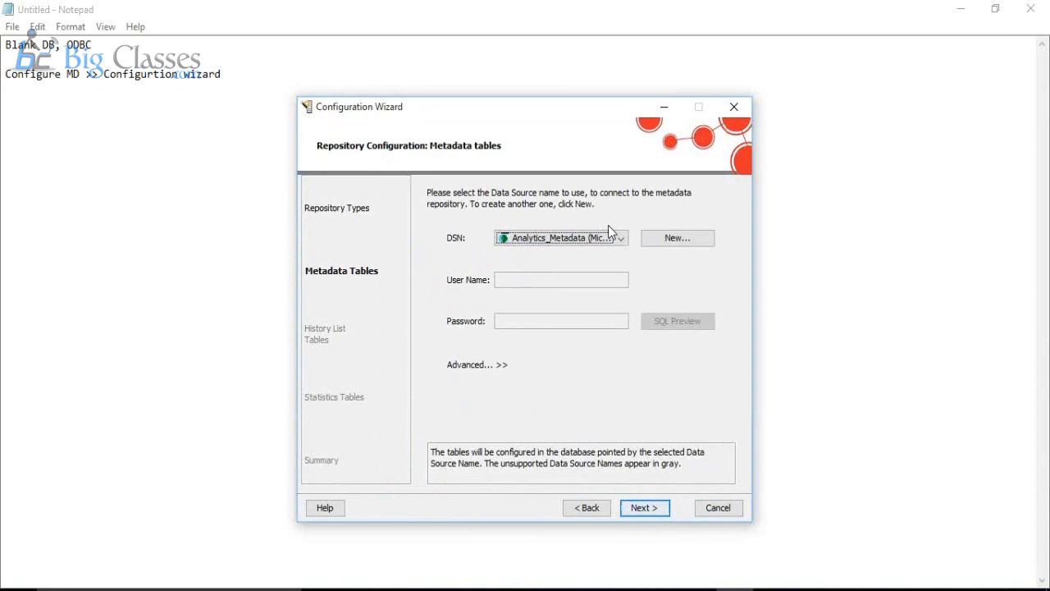
Step: Choose Metadata_Admin as the DSN for the metadata repository and continue to the configuration summary
{"action": "left_click", "coordinate": [527, 240]}
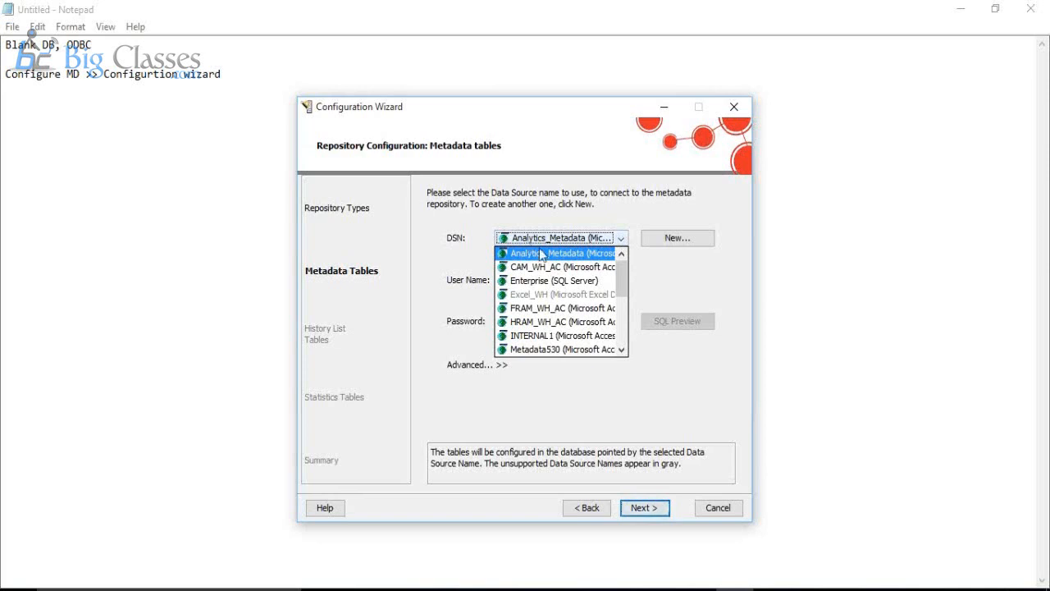
{"action": "left_click", "coordinate": [1042, 285]}
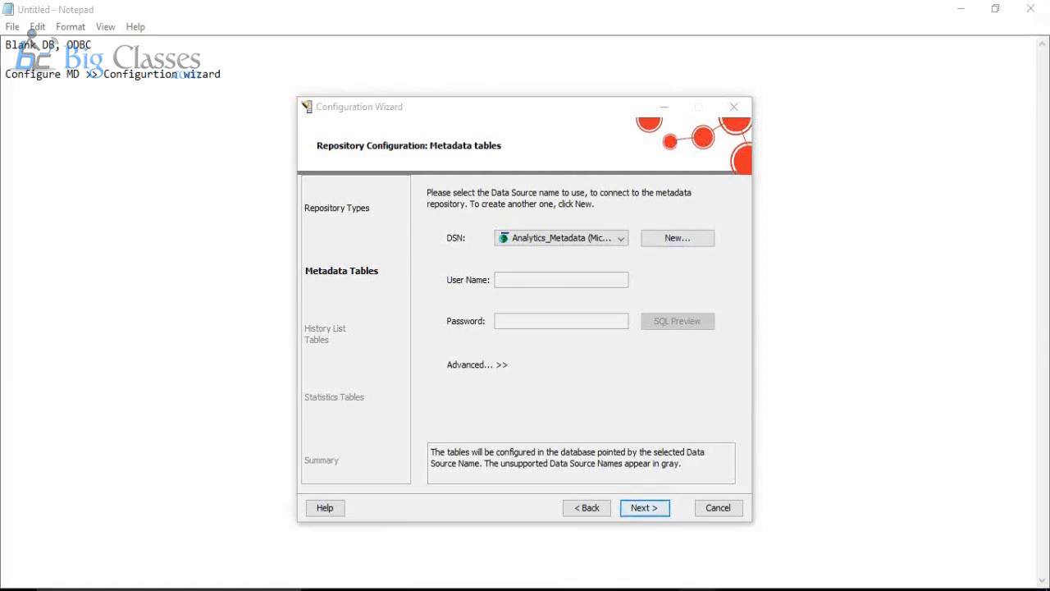
{"action": "mouse_move", "coordinate": [696, 589]}
{"action": "left_click", "coordinate": [564, 247]}
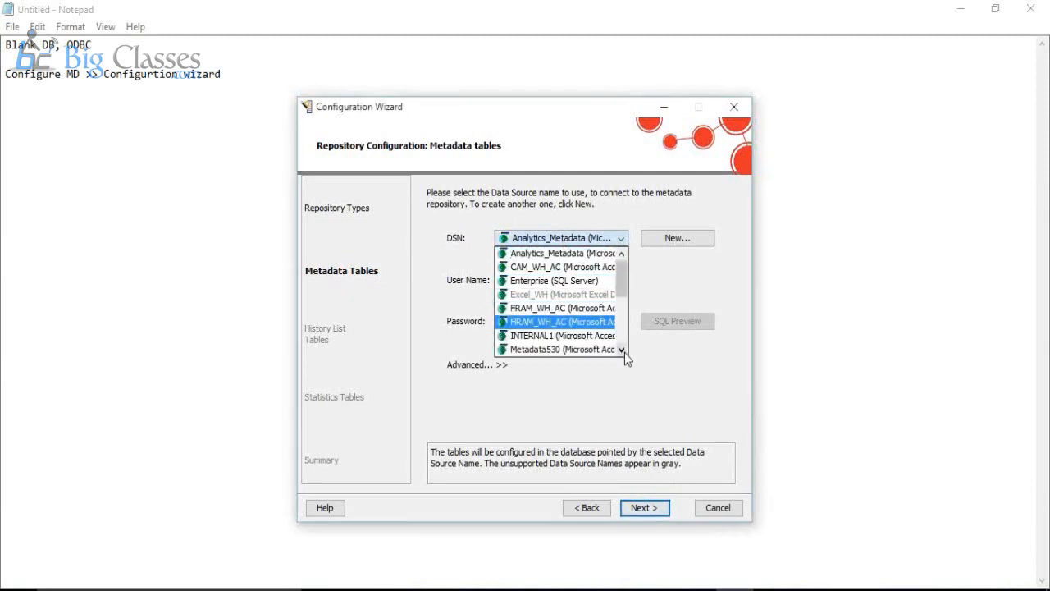
{"action": "left_click_drag", "start_coordinate": [625, 352], "coordinate": [623, 352]}
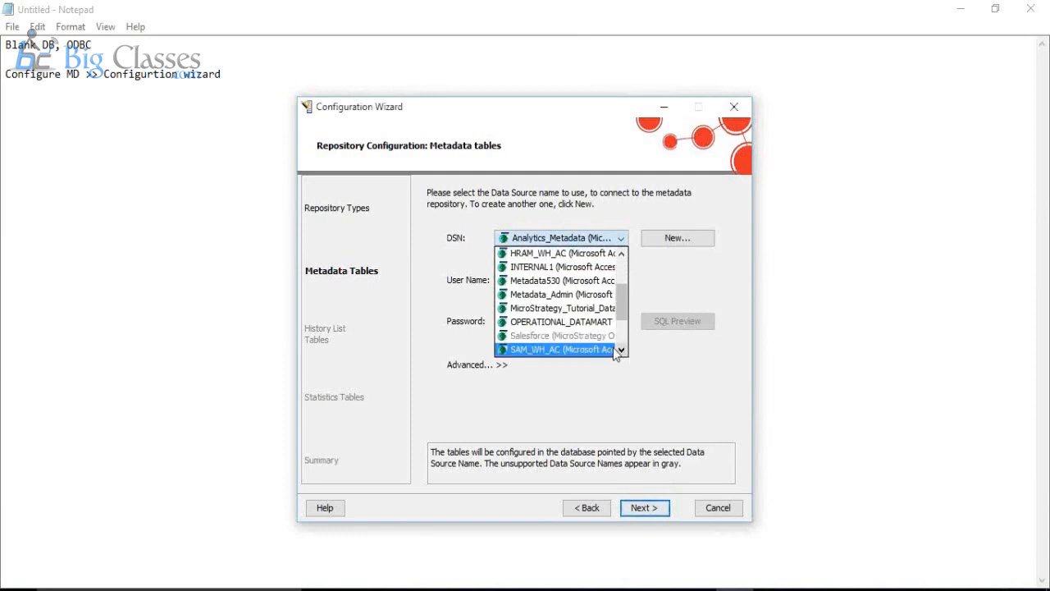
{"action": "left_click", "coordinate": [574, 297]}
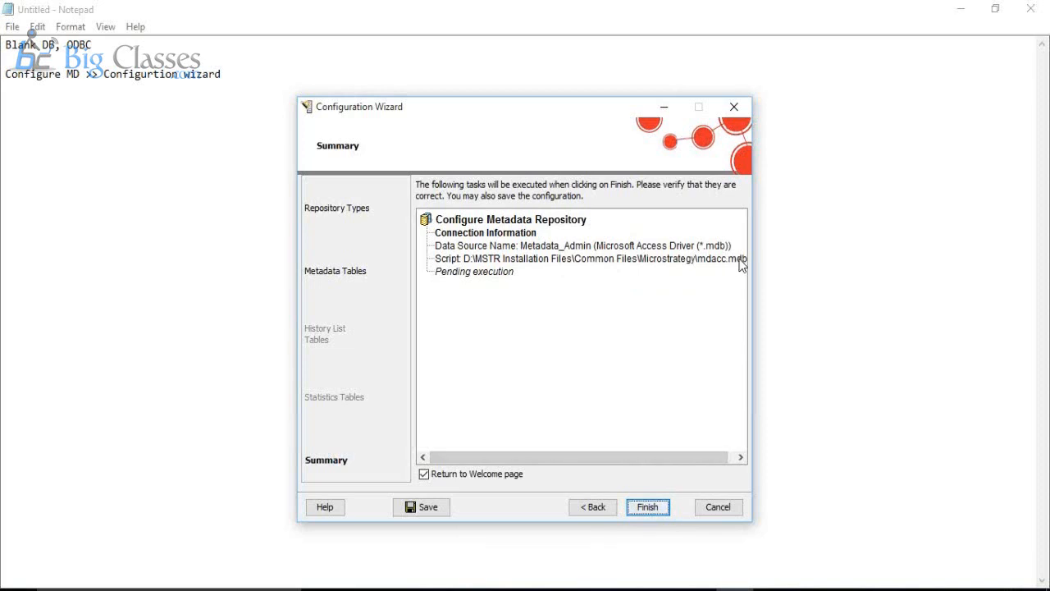
Step: Switch to File Explorer and open D:\MSTR Installation Files\Common Files\Microstrategy
{"action": "mouse_move", "coordinate": [698, 589]}
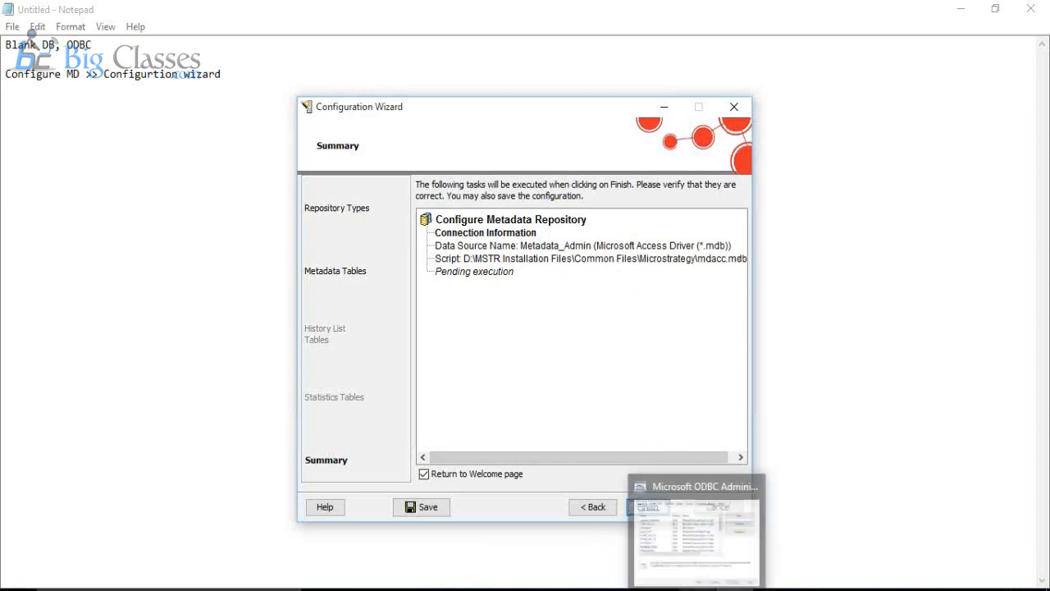
{"action": "mouse_move", "coordinate": [498, 589]}
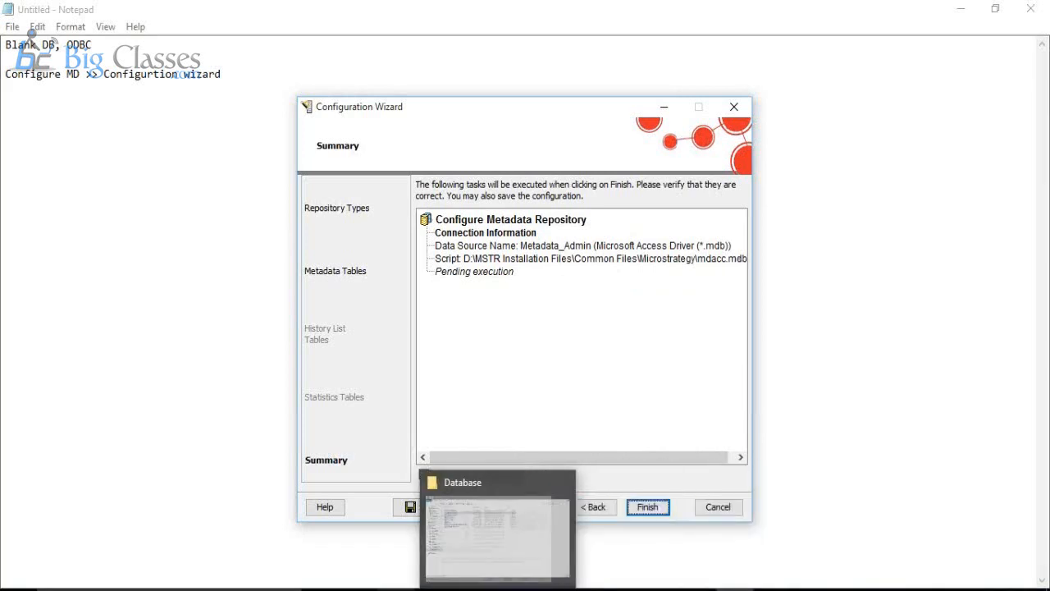
{"action": "left_click", "coordinate": [393, 534]}
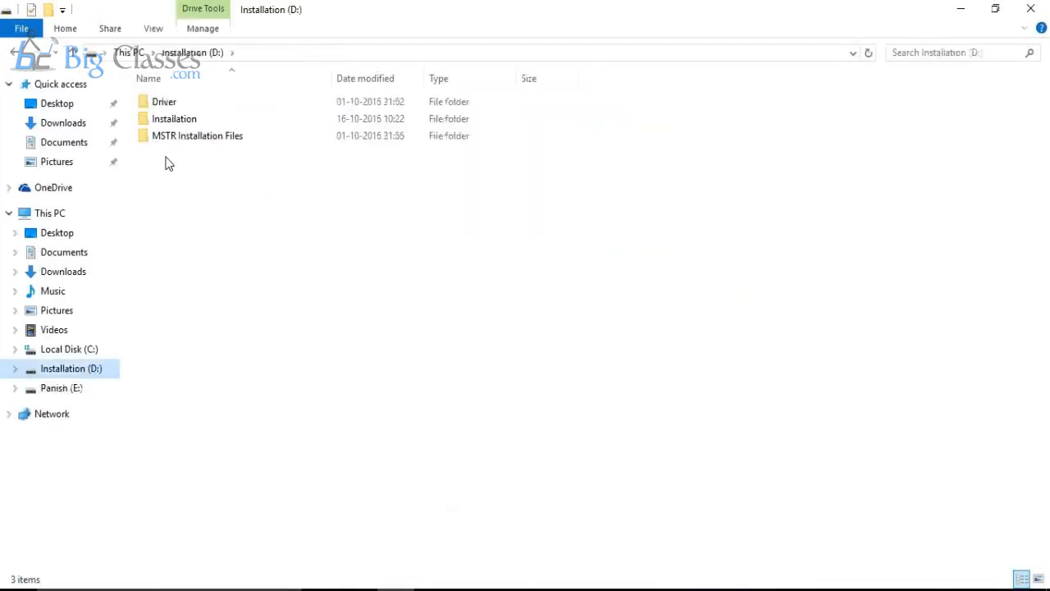
{"action": "double_click", "coordinate": [170, 145]}
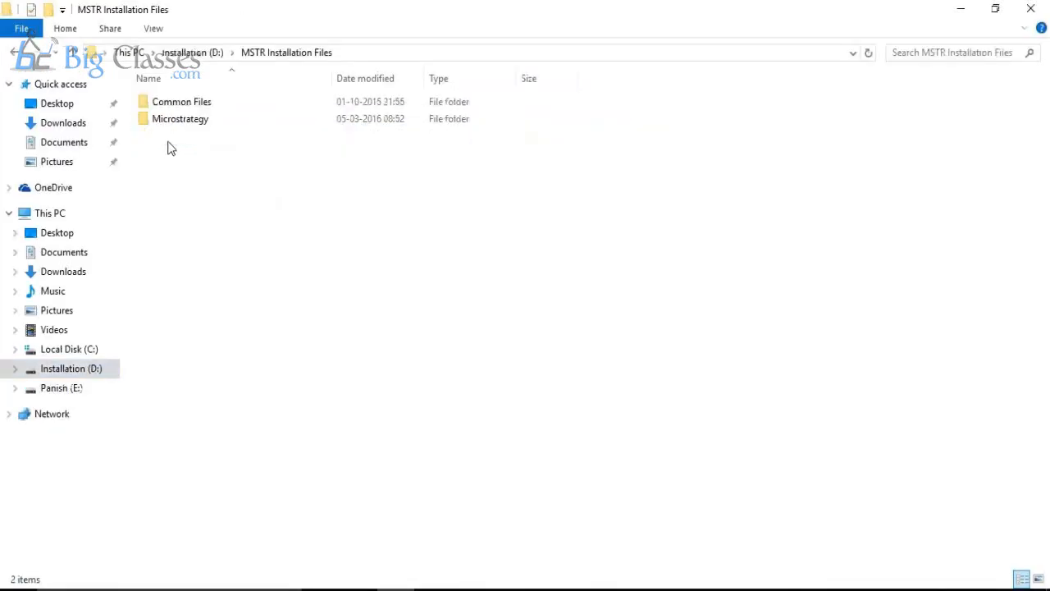
{"action": "double_click", "coordinate": [179, 104]}
{"action": "double_click", "coordinate": [180, 107]}
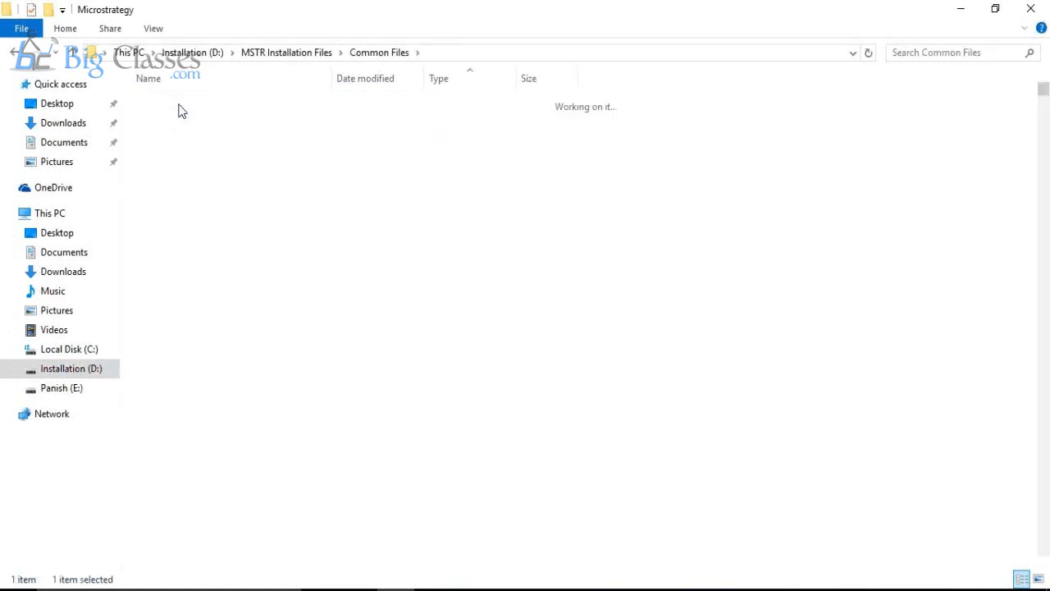
Step: Find the metadata creation SQL scripts in the Microstrategy folder and select the files from mdacc through mdtera
{"action": "scroll", "coordinate": [1046, 489], "scroll_direction": "down", "scroll_amount": 20}
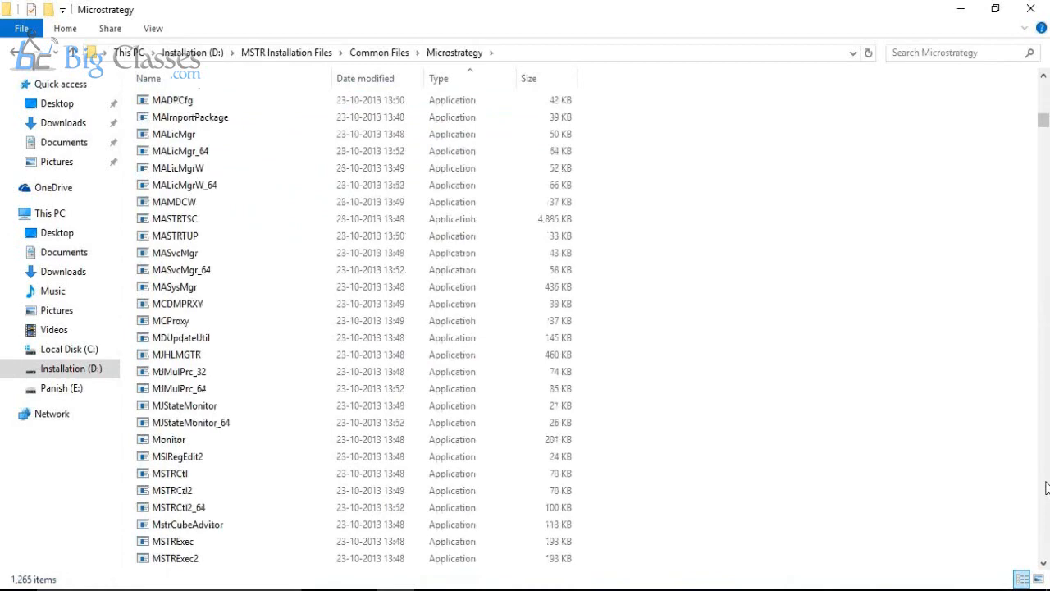
{"action": "scroll", "coordinate": [1045, 489], "scroll_direction": "down", "scroll_amount": 20}
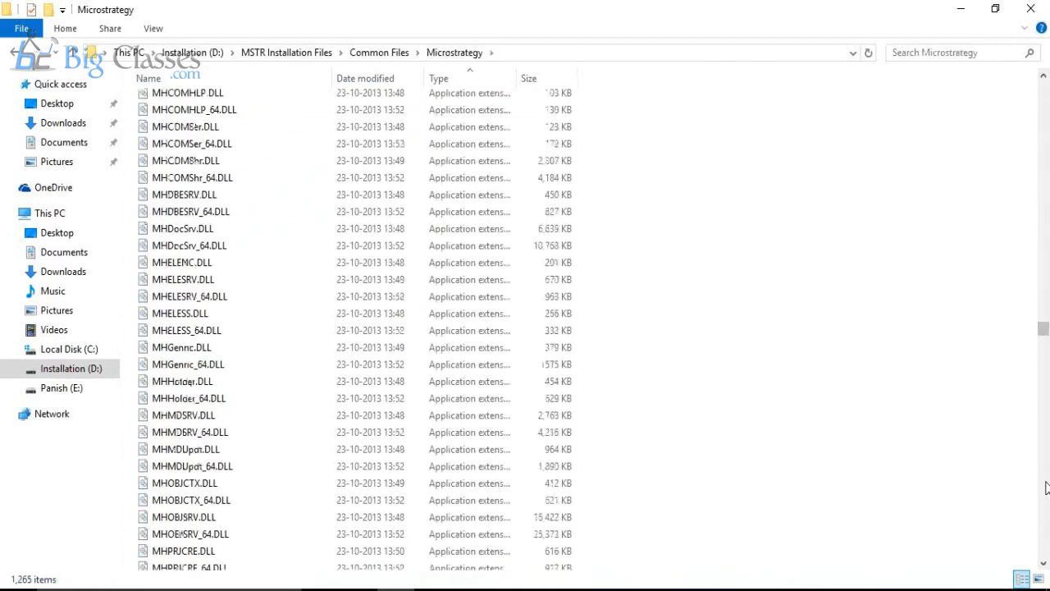
{"action": "scroll", "coordinate": [1046, 489], "scroll_direction": "down", "scroll_amount": 15}
{"action": "scroll", "coordinate": [1046, 488], "scroll_direction": "down", "scroll_amount": 20}
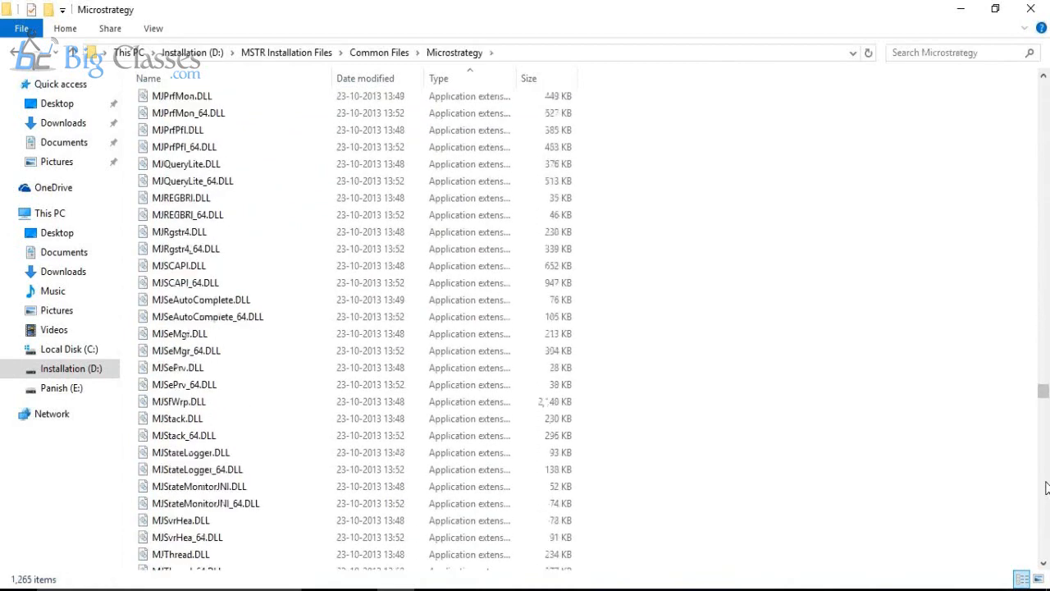
{"action": "scroll", "coordinate": [1046, 488], "scroll_direction": "down", "scroll_amount": 20}
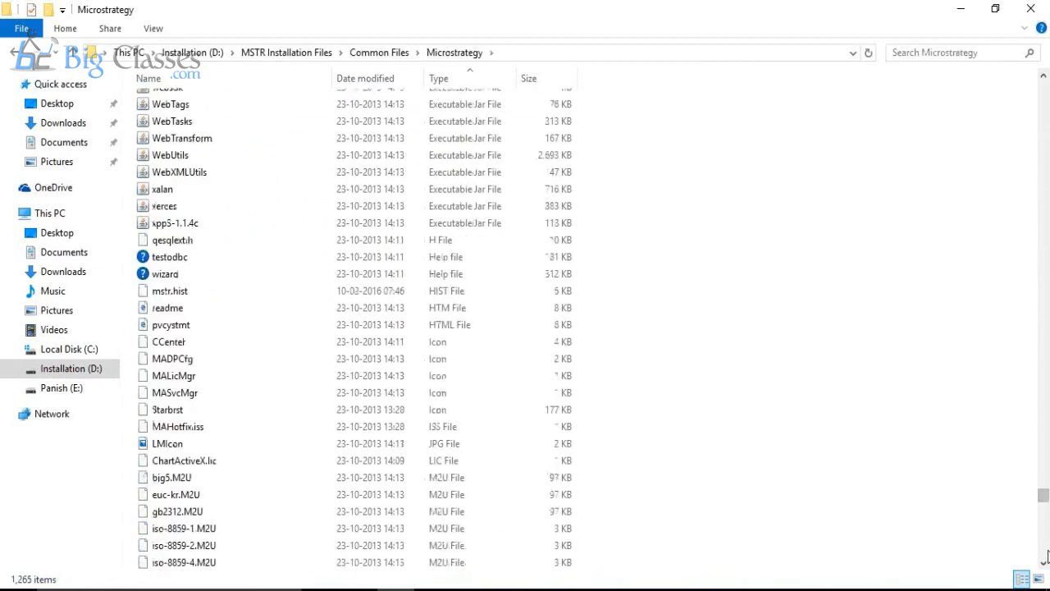
{"action": "scroll", "coordinate": [1047, 557], "scroll_direction": "down", "scroll_amount": 15}
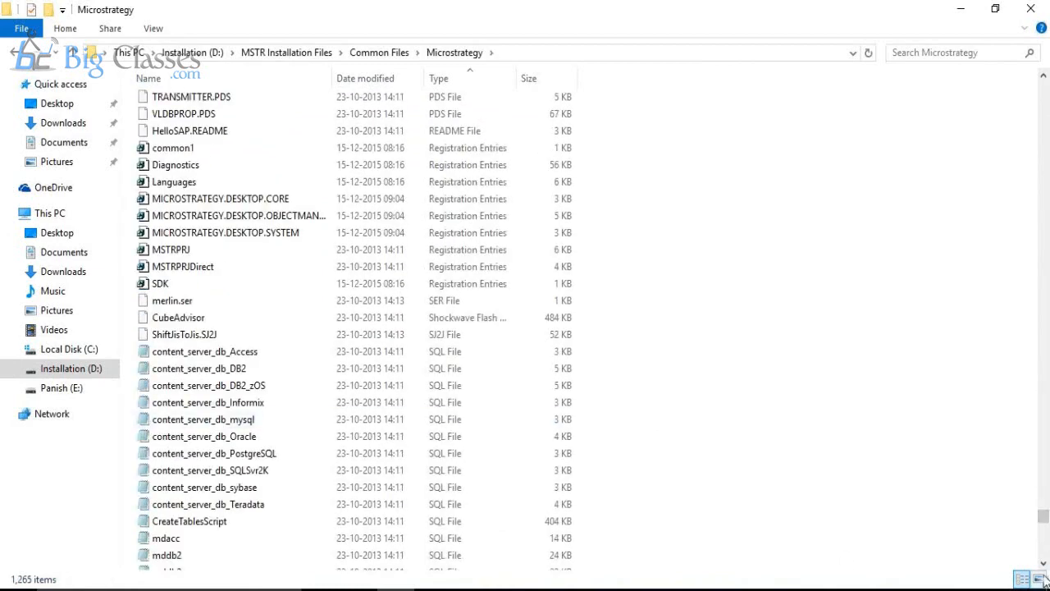
{"action": "scroll", "coordinate": [1044, 565], "scroll_direction": "down", "scroll_amount": 6}
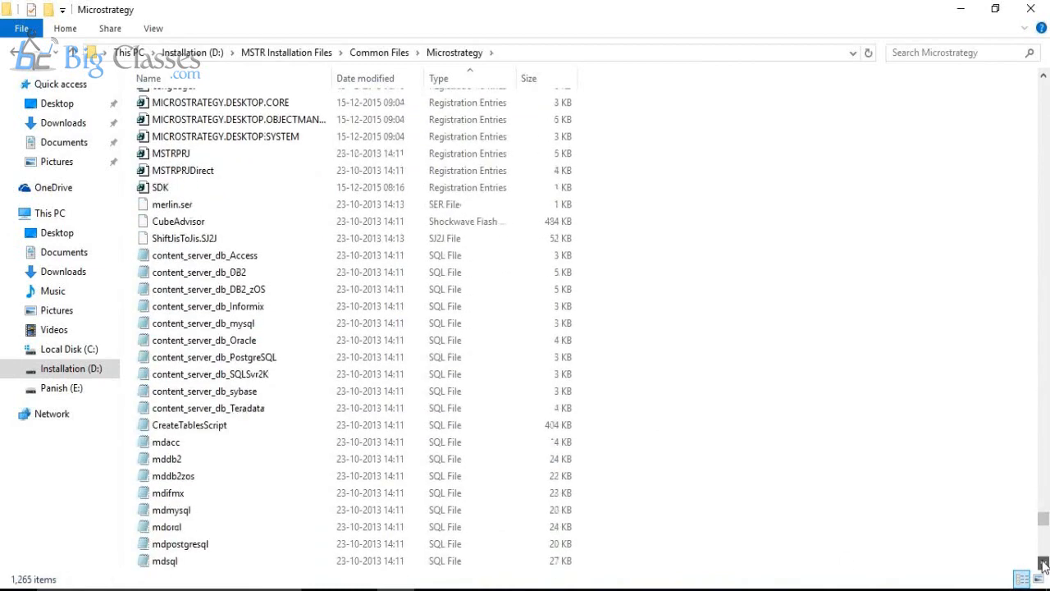
{"action": "scroll", "coordinate": [1043, 565], "scroll_direction": "down", "scroll_amount": 17}
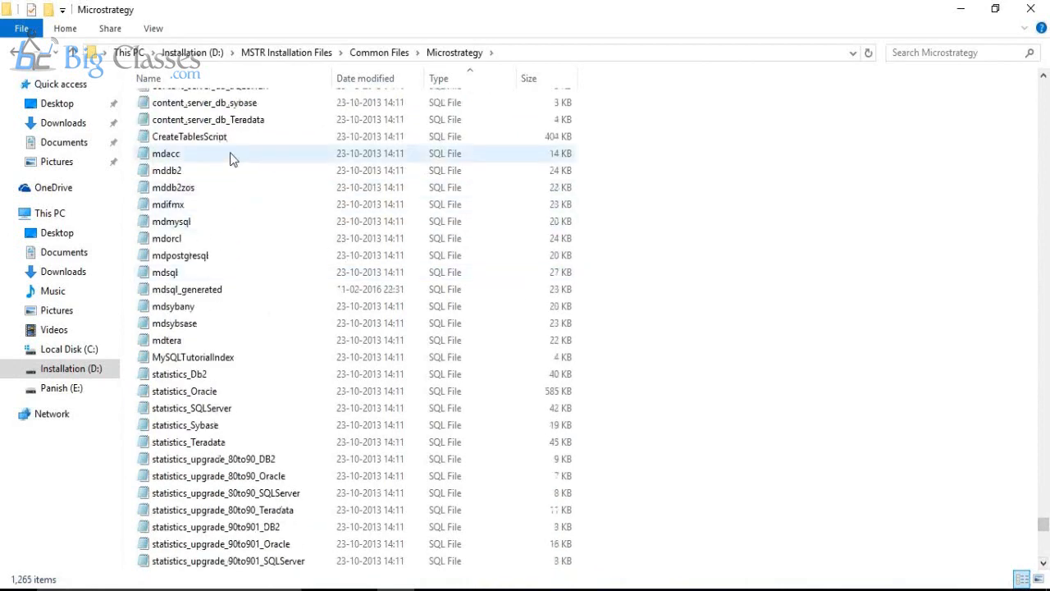
{"action": "left_click", "coordinate": [230, 156]}
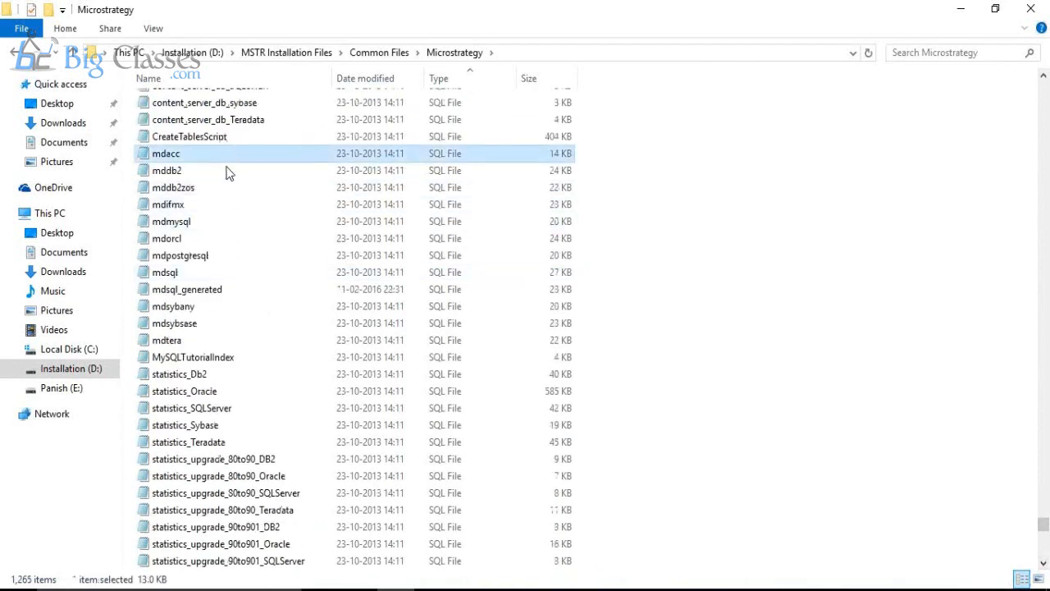
{"action": "left_click", "coordinate": [206, 342], "text": "shift"}
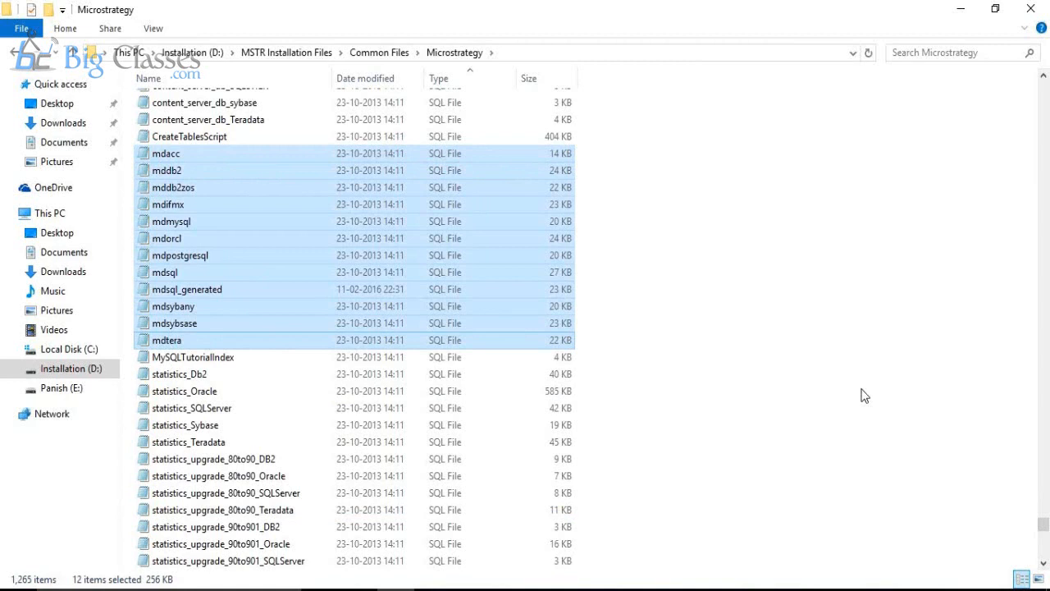
Step: Open the mdacc script in a maximized Notepad window, examine its metadata table statements, and close it
{"action": "left_click", "coordinate": [208, 160]}
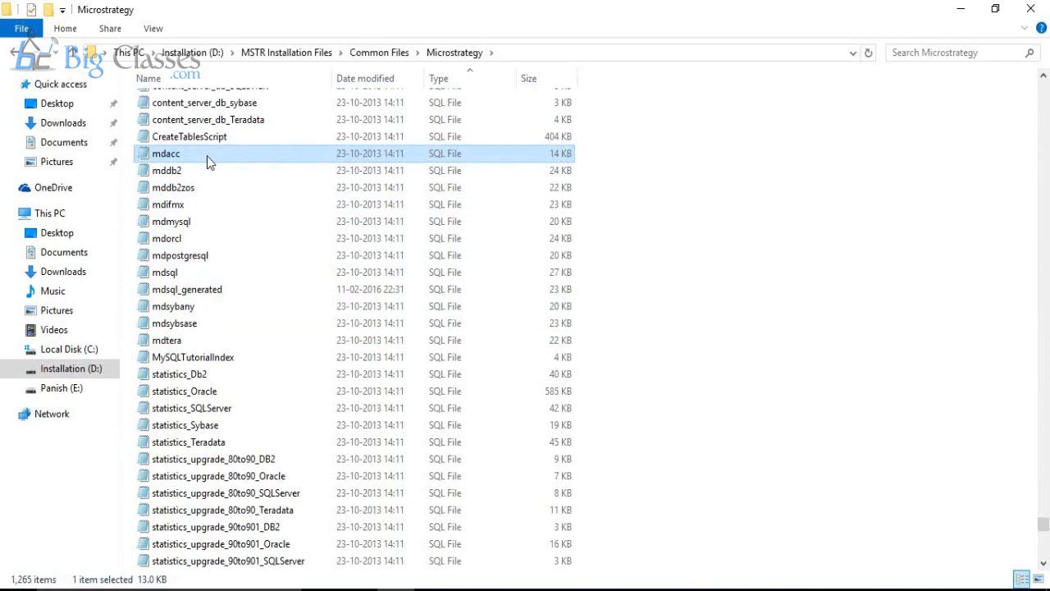
{"action": "double_click", "coordinate": [209, 162]}
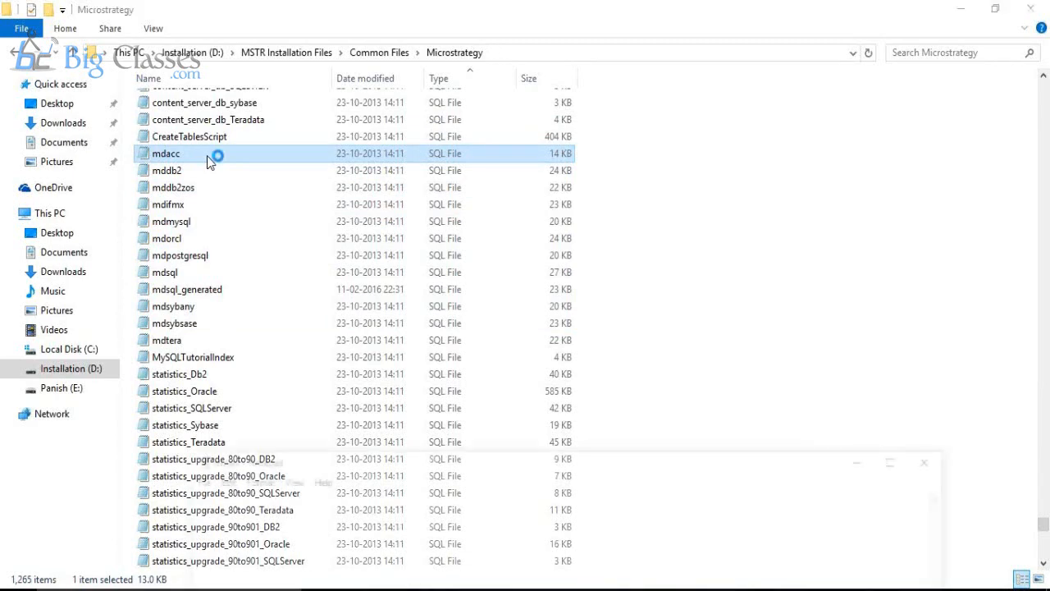
{"action": "double_click", "coordinate": [605, 454]}
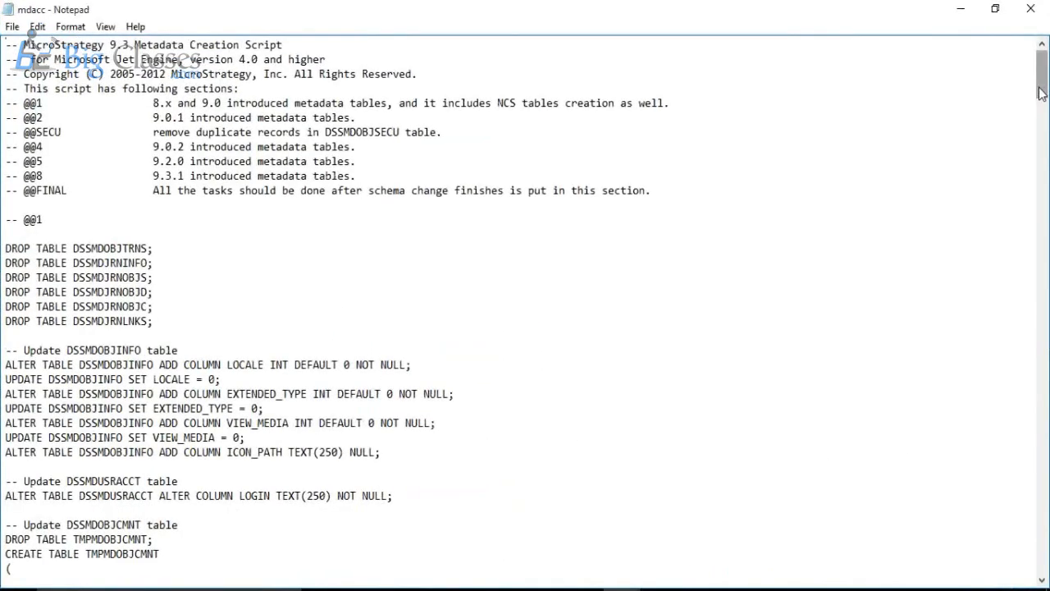
{"action": "left_click_drag", "start_coordinate": [1041, 93], "coordinate": [1023, 67]}
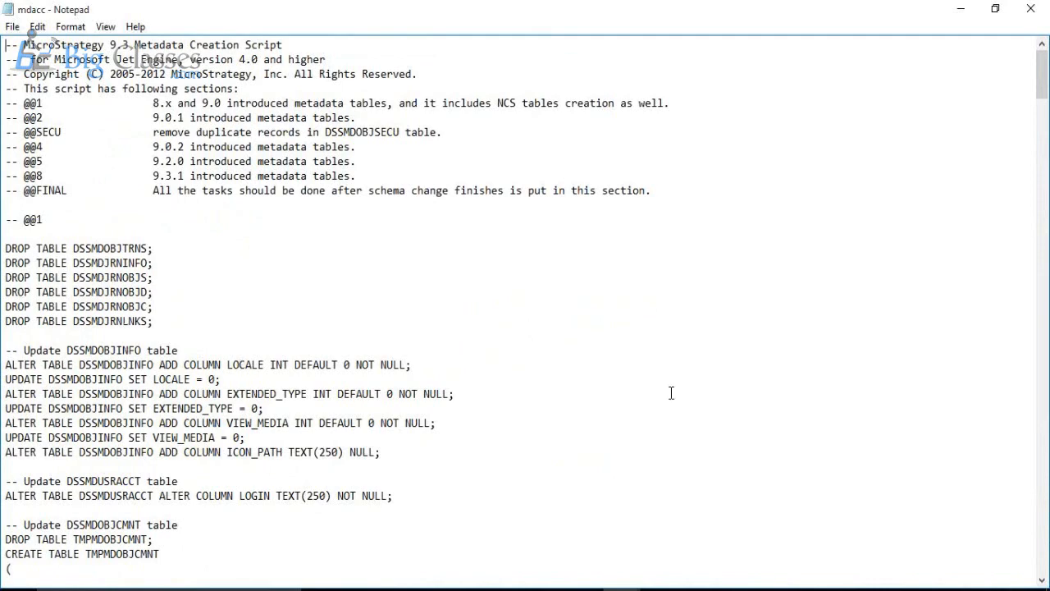
{"action": "left_click", "coordinate": [1029, 10]}
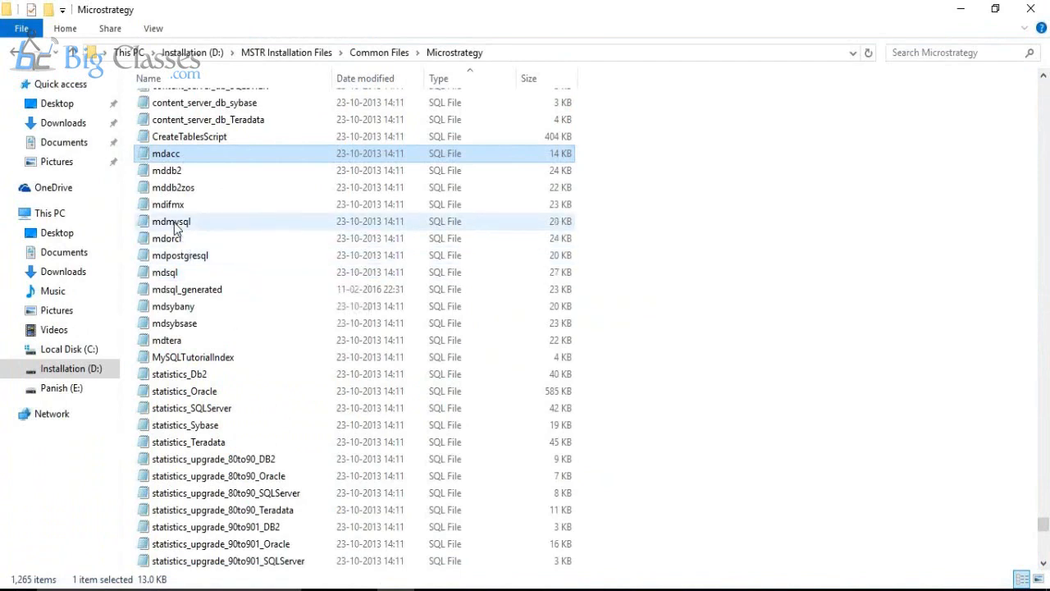
Step: Open the mdsql script in a maximized Notepad window, examine its SQL Server metadata statements, and close it
{"action": "left_click", "coordinate": [185, 283]}
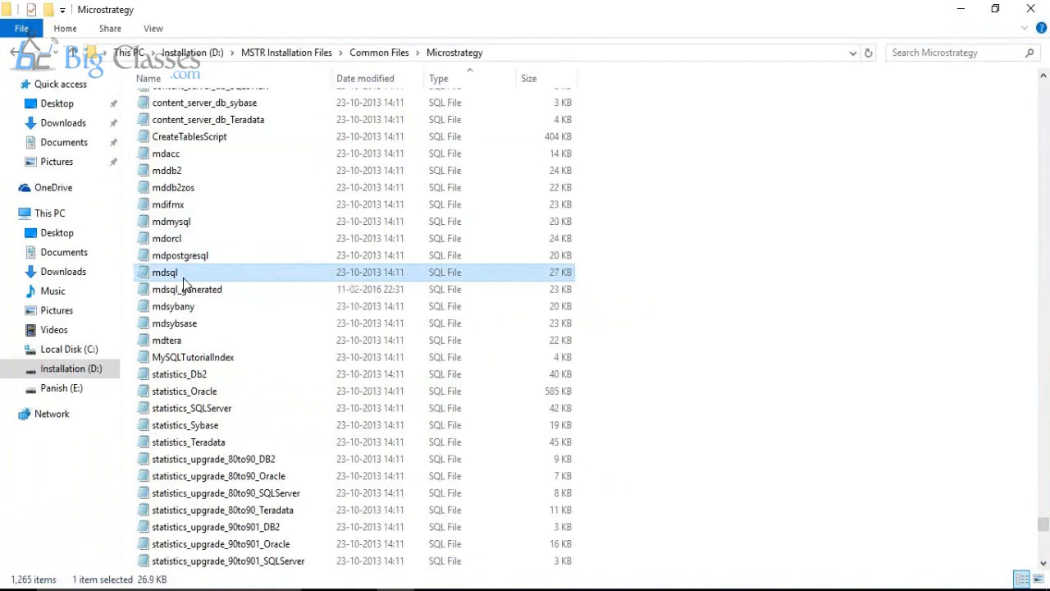
{"action": "double_click", "coordinate": [188, 277]}
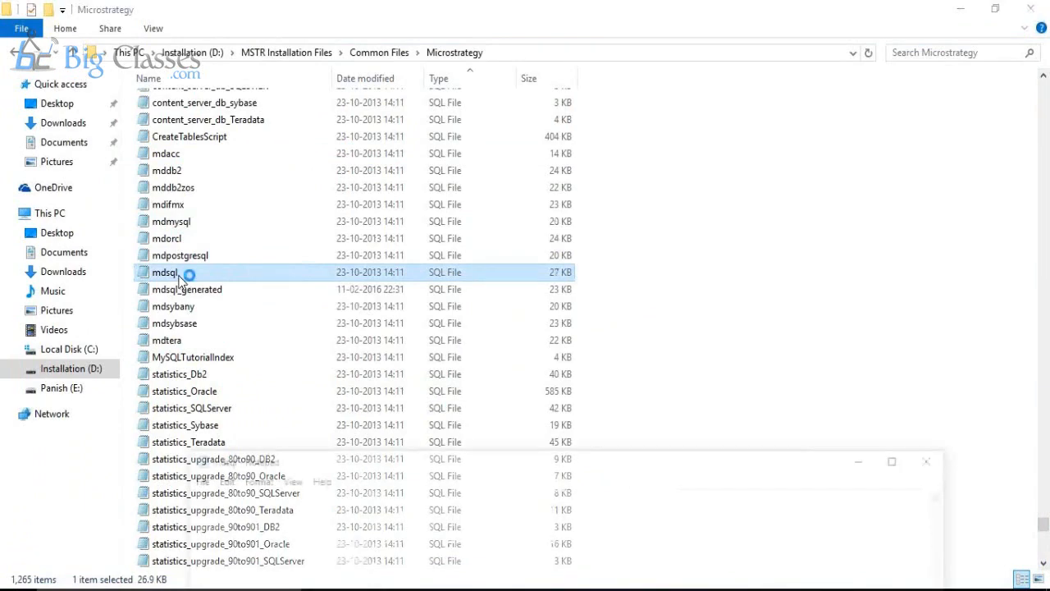
{"action": "double_click", "coordinate": [502, 456]}
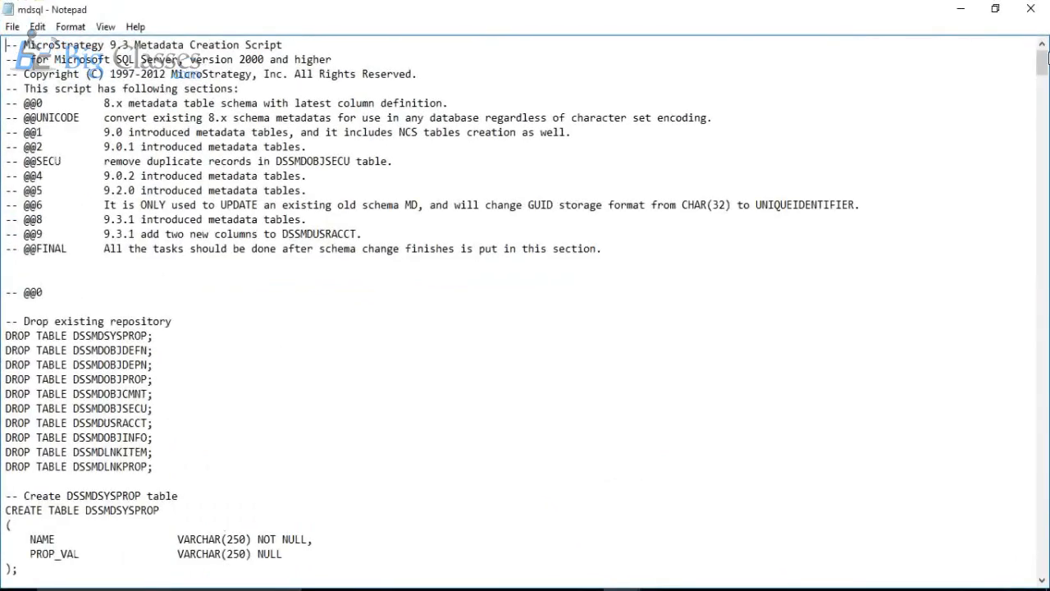
{"action": "mouse_move", "coordinate": [1043, 66]}
{"action": "left_mouse_down"}
{"action": "mouse_move", "coordinate": [1043, 538]}
{"action": "mouse_move", "coordinate": [1032, 49]}
{"action": "left_mouse_up"}
{"action": "left_click", "coordinate": [1033, 11]}
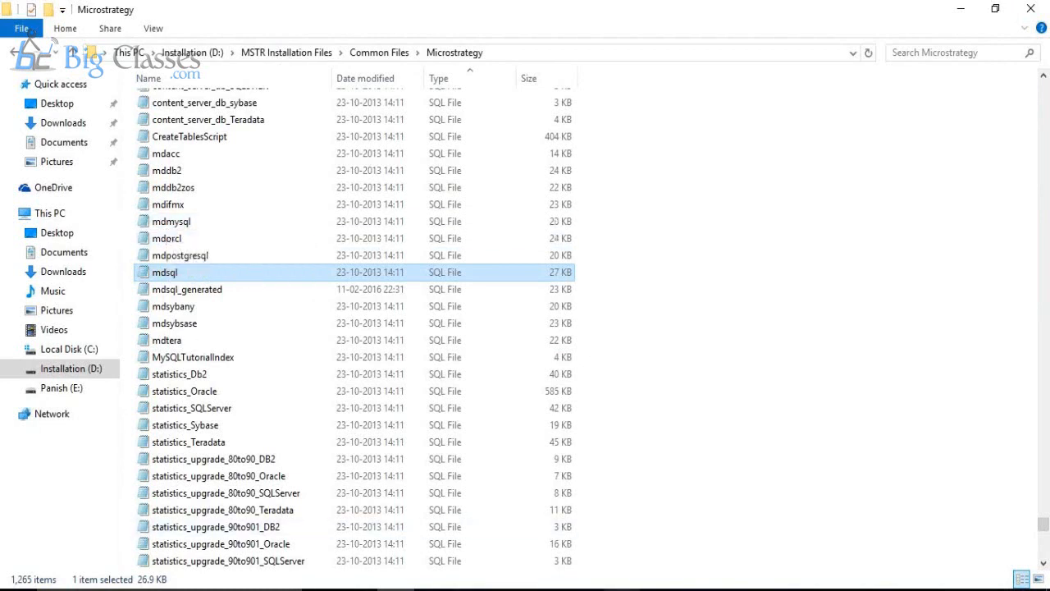
Step: Compare the script path in the Configuration Wizard summary with the selected mdacc file, moving the wizard window clear of the file name
{"action": "left_click", "coordinate": [735, 590]}
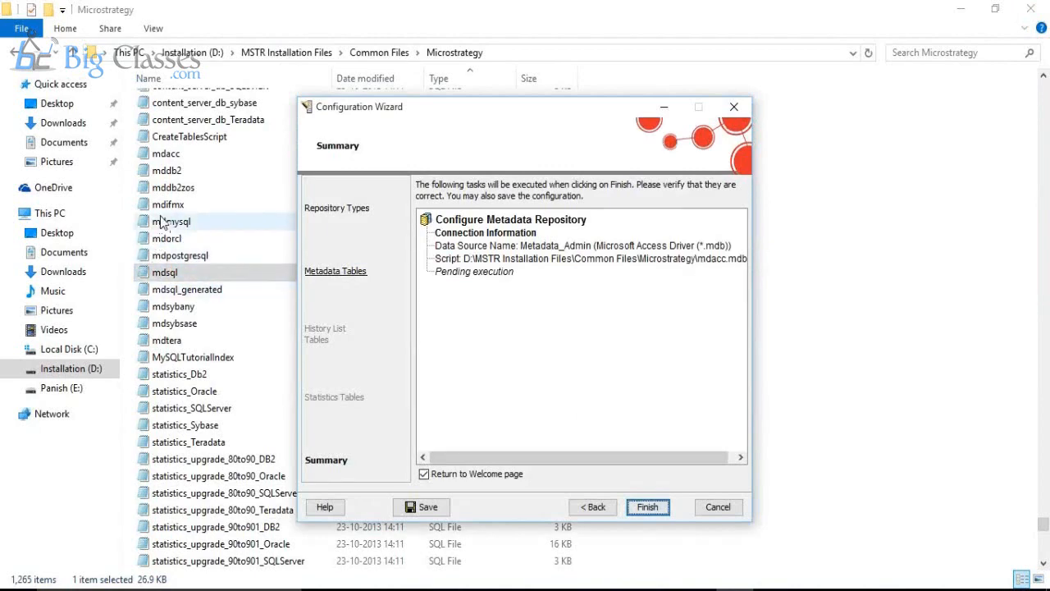
{"action": "left_click", "coordinate": [167, 154]}
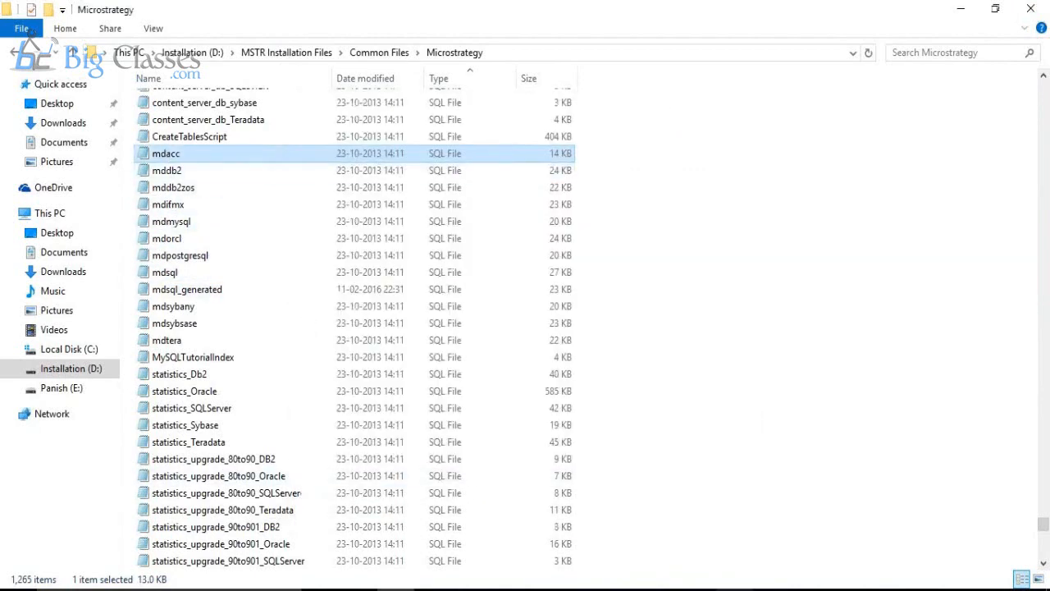
{"action": "left_click", "coordinate": [735, 590]}
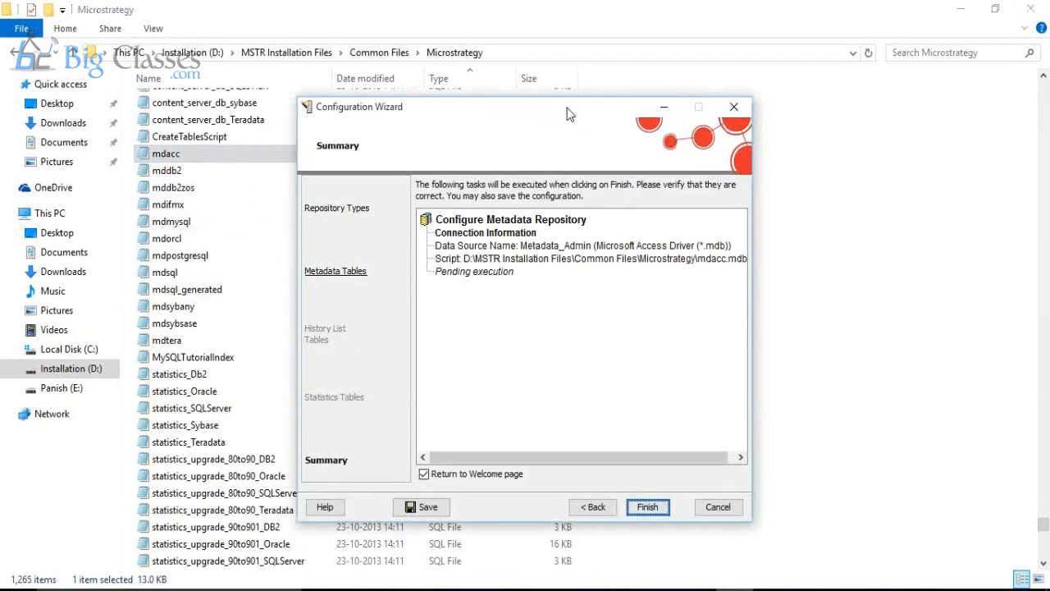
{"action": "left_click_drag", "start_coordinate": [569, 115], "coordinate": [661, 188]}
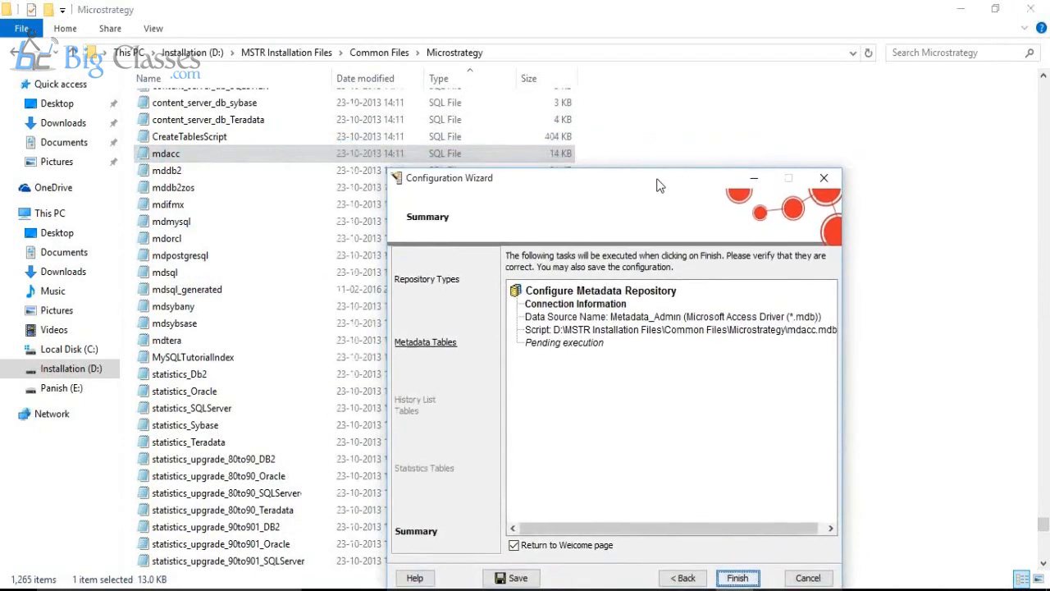
Step: Execute the metadata repository configuration and open the Metadata_Admin database from the MSTR Training\Database folder on drive E
{"action": "left_click", "coordinate": [739, 577]}
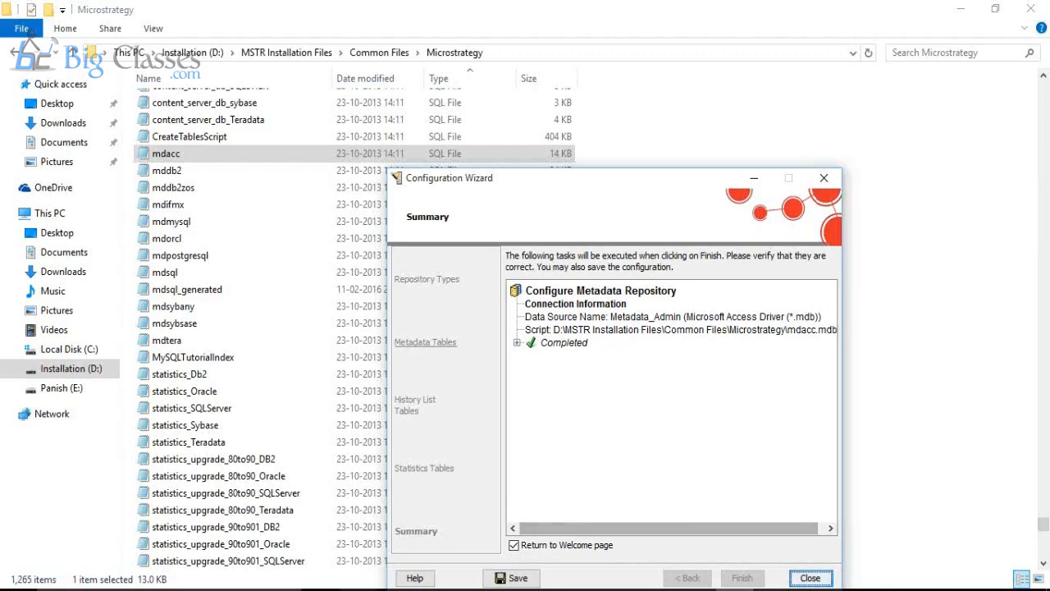
{"action": "left_click", "coordinate": [398, 589]}
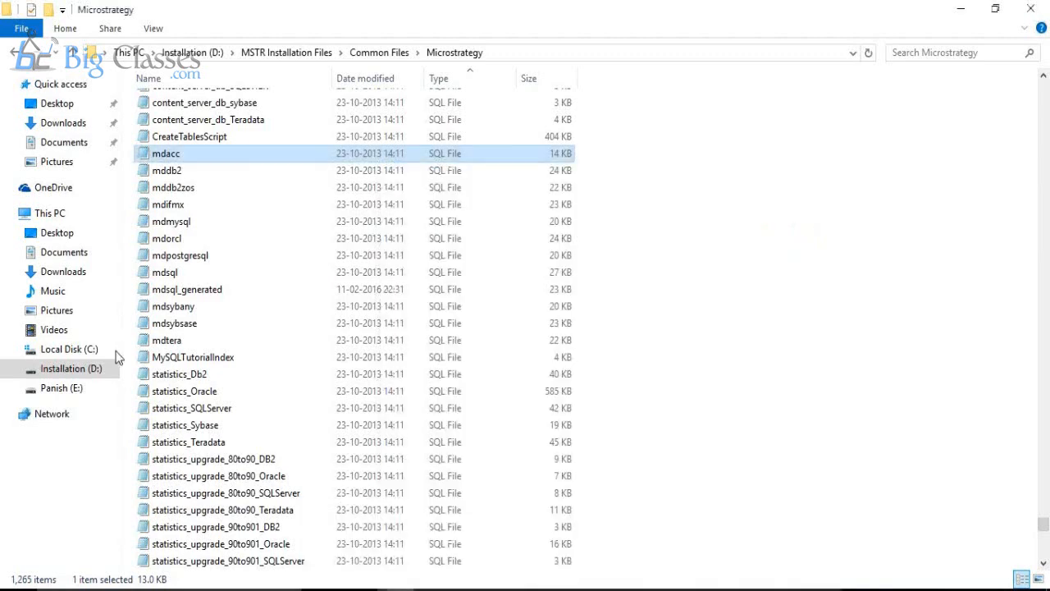
{"action": "left_click", "coordinate": [81, 392]}
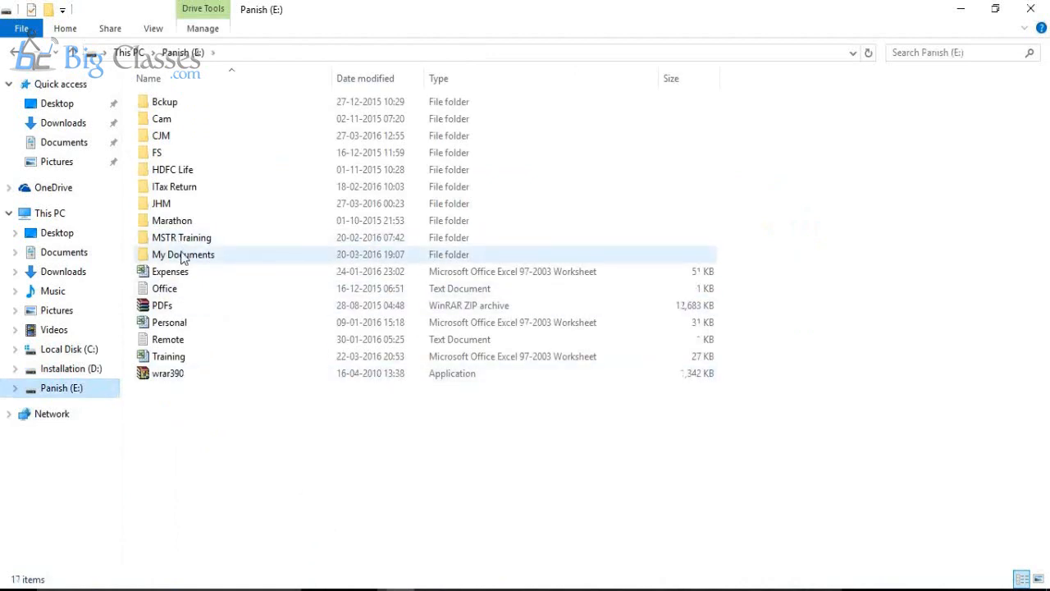
{"action": "double_click", "coordinate": [175, 237]}
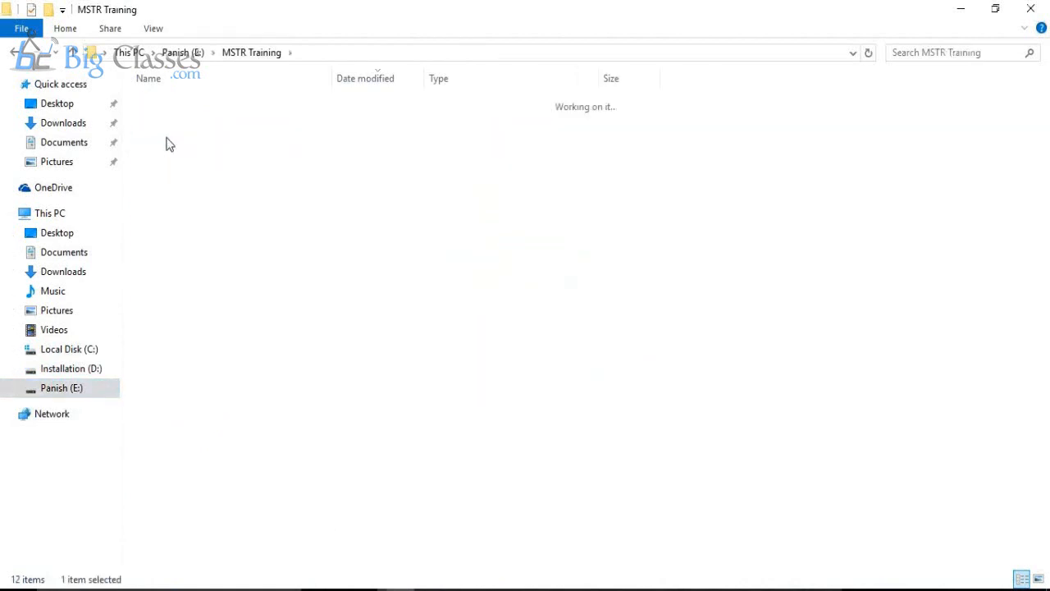
{"action": "double_click", "coordinate": [169, 144]}
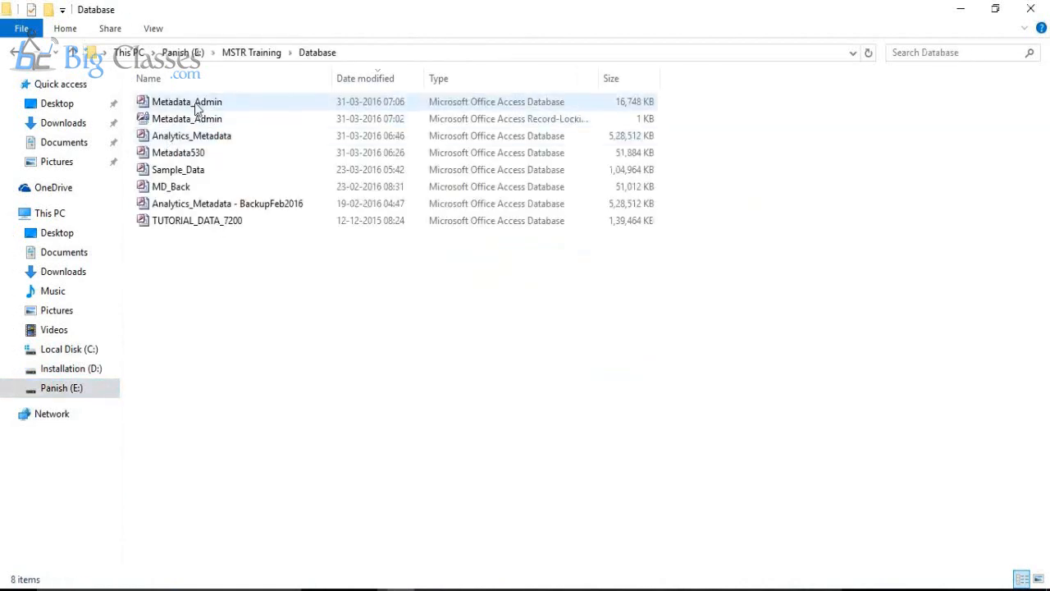
{"action": "double_click", "coordinate": [197, 107]}
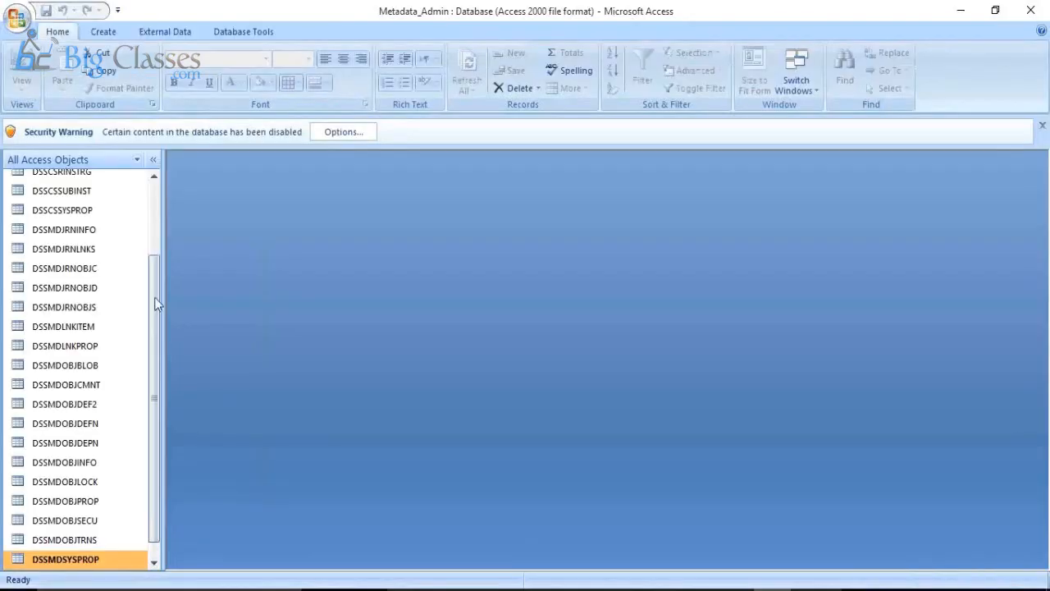
Step: Examine the complete list of metadata tables in the Metadata_Admin database, from DSSCSADDRESS through DSSMDUSRACCT
{"action": "left_click_drag", "start_coordinate": [158, 303], "coordinate": [162, 223]}
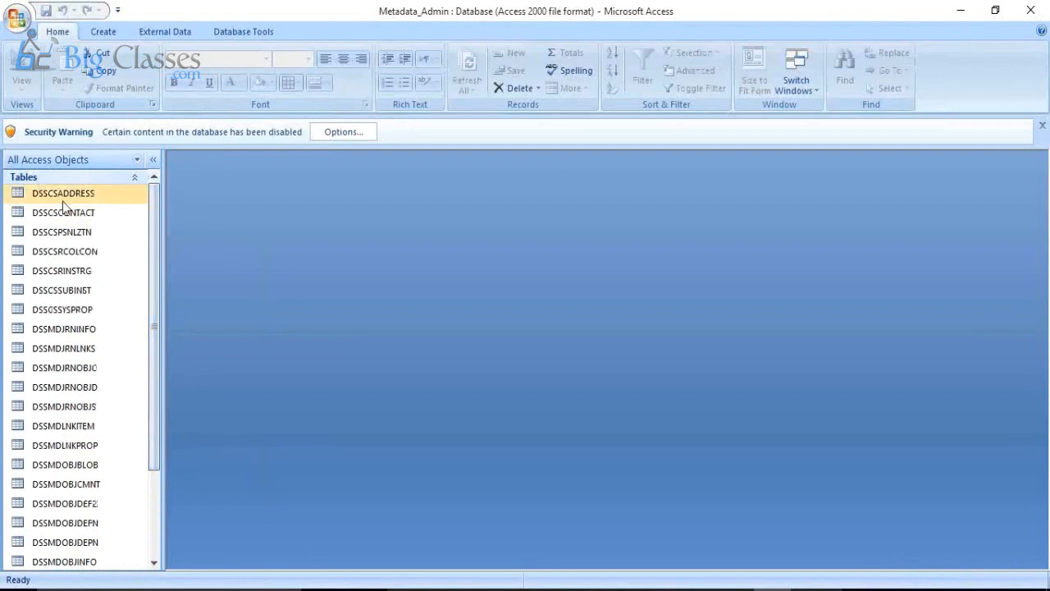
{"action": "mouse_move", "coordinate": [152, 205]}
{"action": "left_mouse_down"}
{"action": "mouse_move", "coordinate": [163, 379]}
{"action": "mouse_move", "coordinate": [168, 223]}
{"action": "mouse_move", "coordinate": [157, 188]}
{"action": "left_mouse_up"}
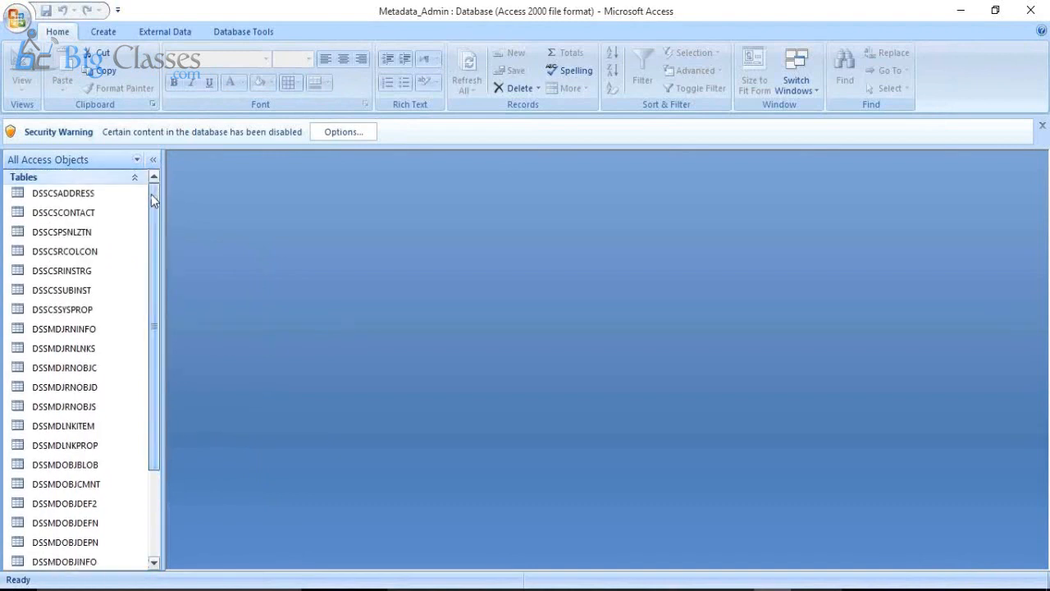
{"action": "mouse_move", "coordinate": [151, 193]}
{"action": "left_mouse_down"}
{"action": "mouse_move", "coordinate": [173, 314]}
{"action": "mouse_move", "coordinate": [159, 176]}
{"action": "left_mouse_up"}
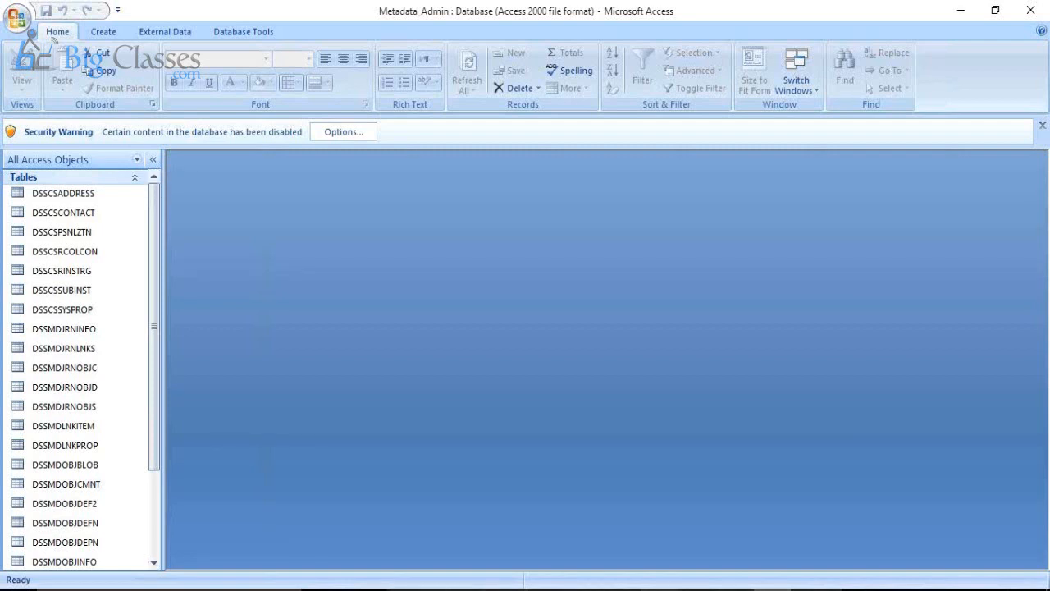
{"action": "mouse_move", "coordinate": [659, 588]}
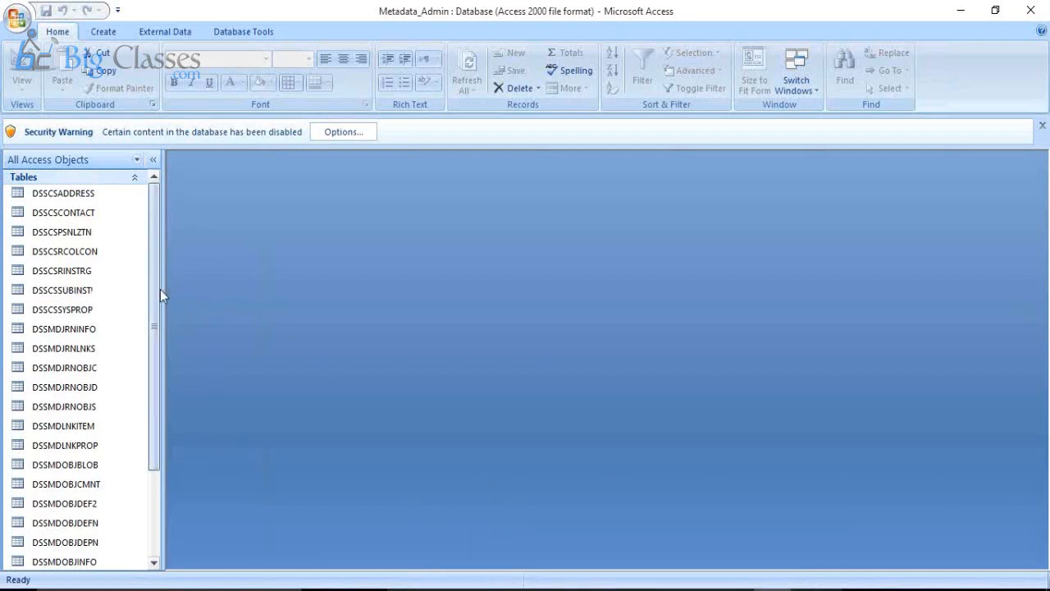
{"action": "left_click_drag", "start_coordinate": [162, 294], "coordinate": [160, 334]}
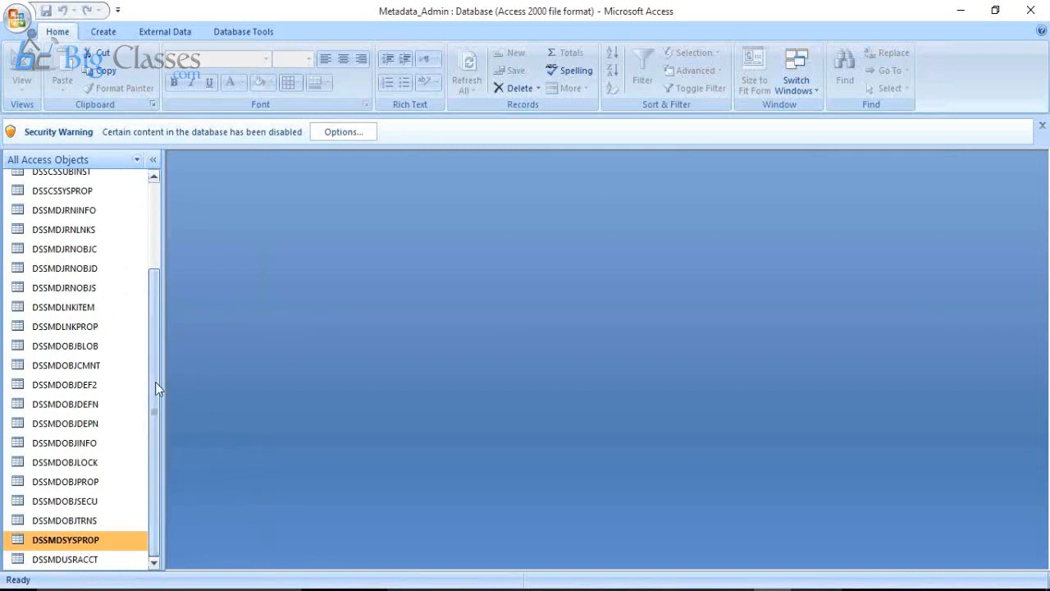
{"action": "left_click_drag", "start_coordinate": [155, 381], "coordinate": [150, 282]}
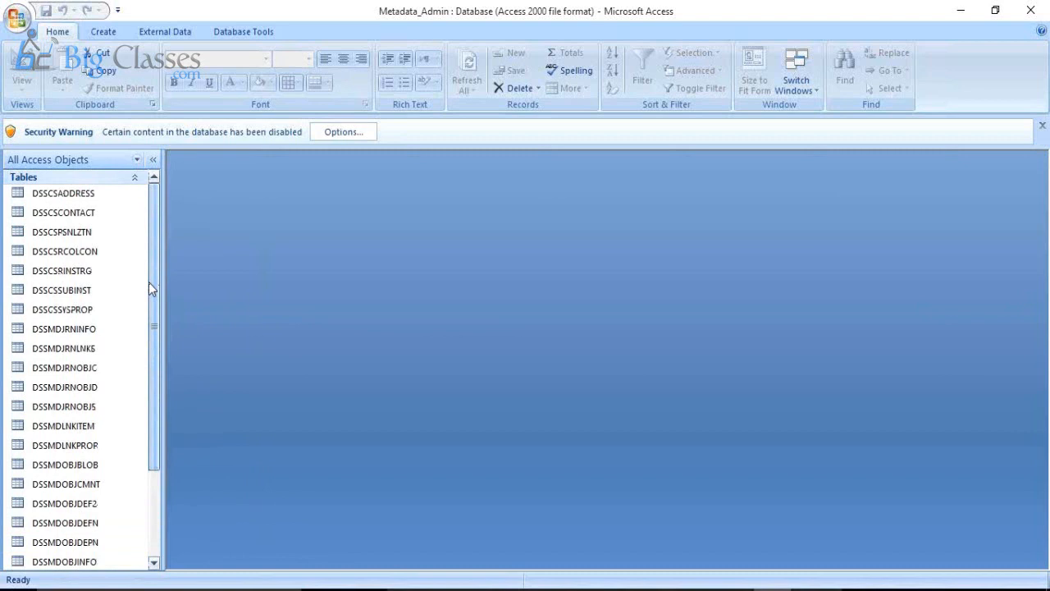
{"action": "left_click_drag", "start_coordinate": [153, 321], "coordinate": [158, 290]}
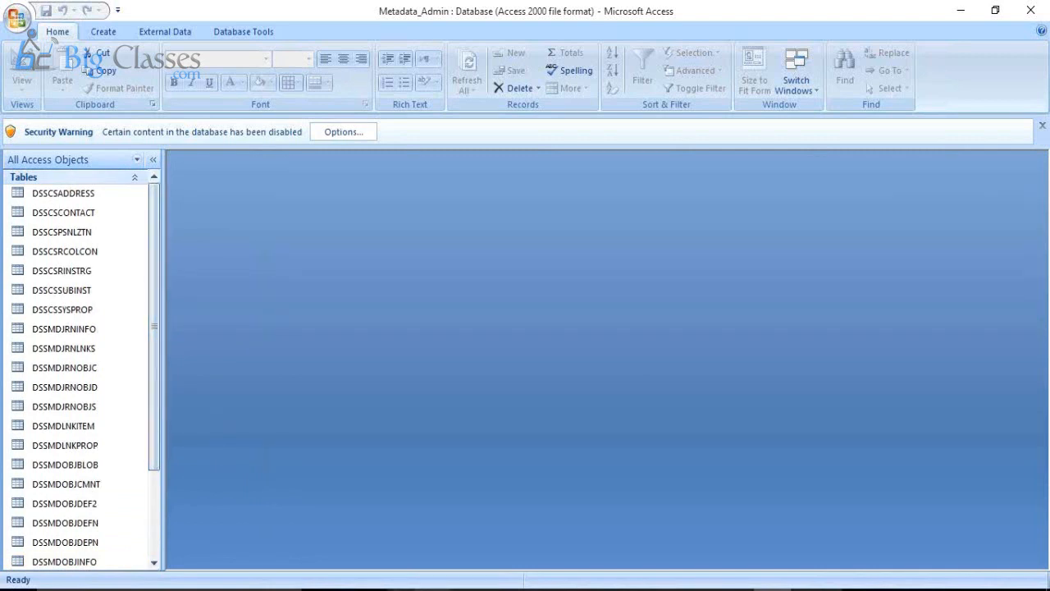
Step: Switch to MicroStrategy Developer, expand MicroStrategy Analytics Modules (Direct) to view its projects, and return to the Metadata_Admin database in Access
{"action": "key", "text": "alt+Tab"}
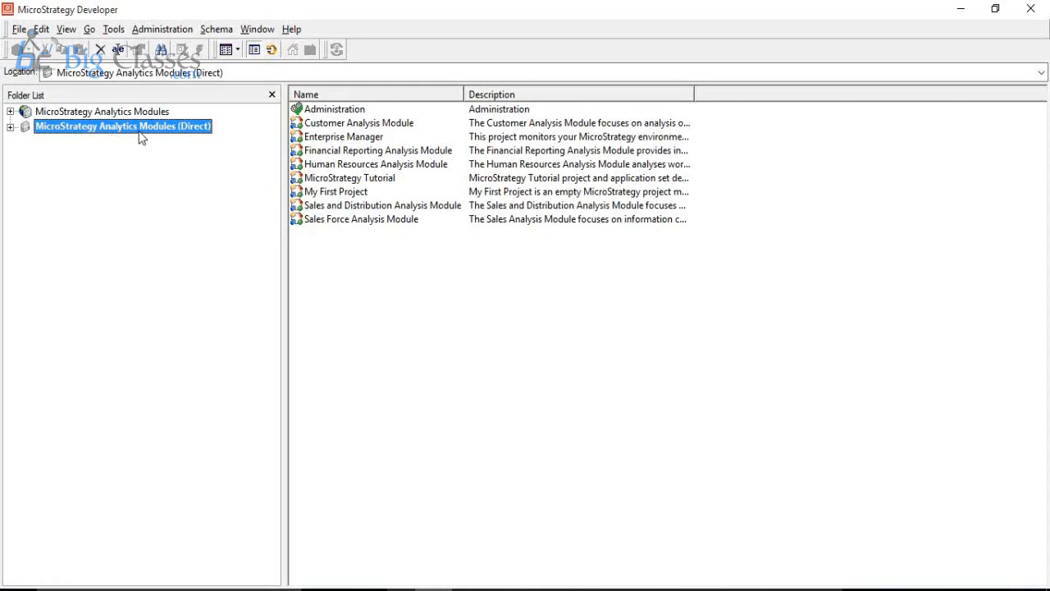
{"action": "left_click", "coordinate": [11, 127]}
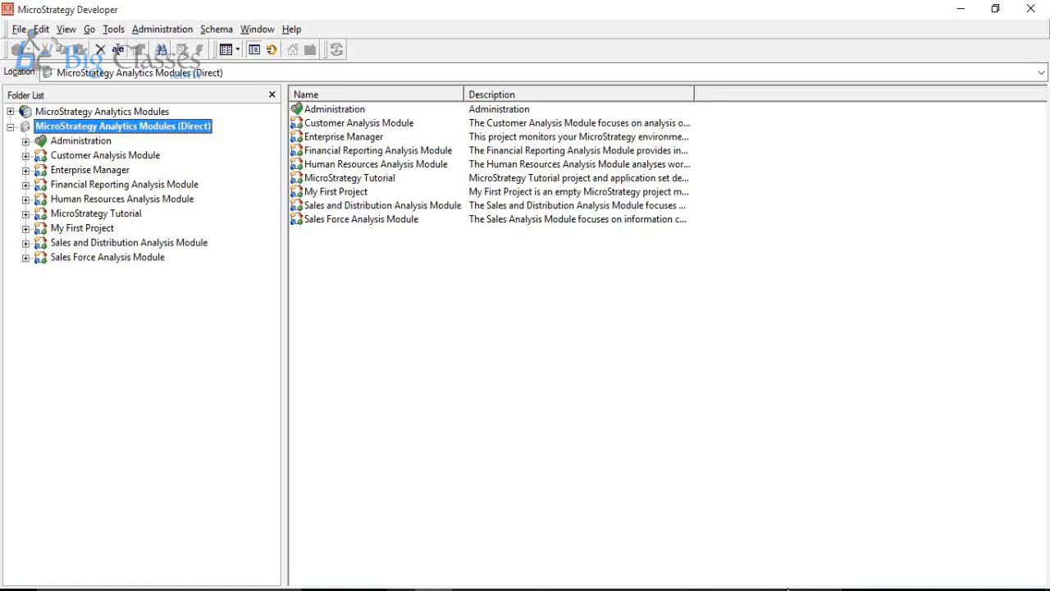
{"action": "left_click", "coordinate": [771, 590]}
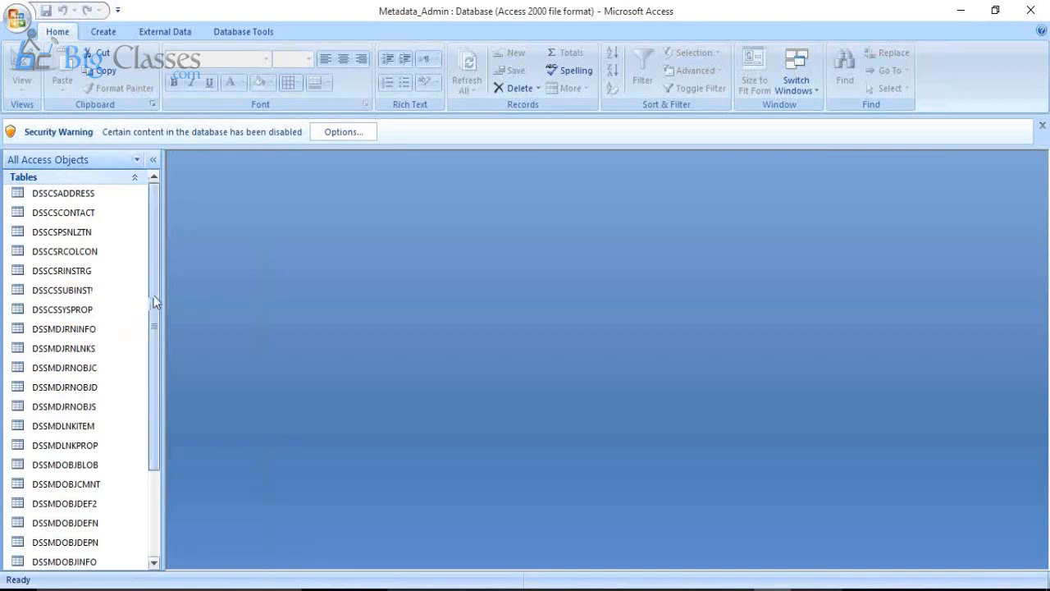
Step: Open the DSSMDUSRACCT table in Metadata_Admin and maximize its datasheet
{"action": "left_click_drag", "start_coordinate": [153, 302], "coordinate": [165, 407]}
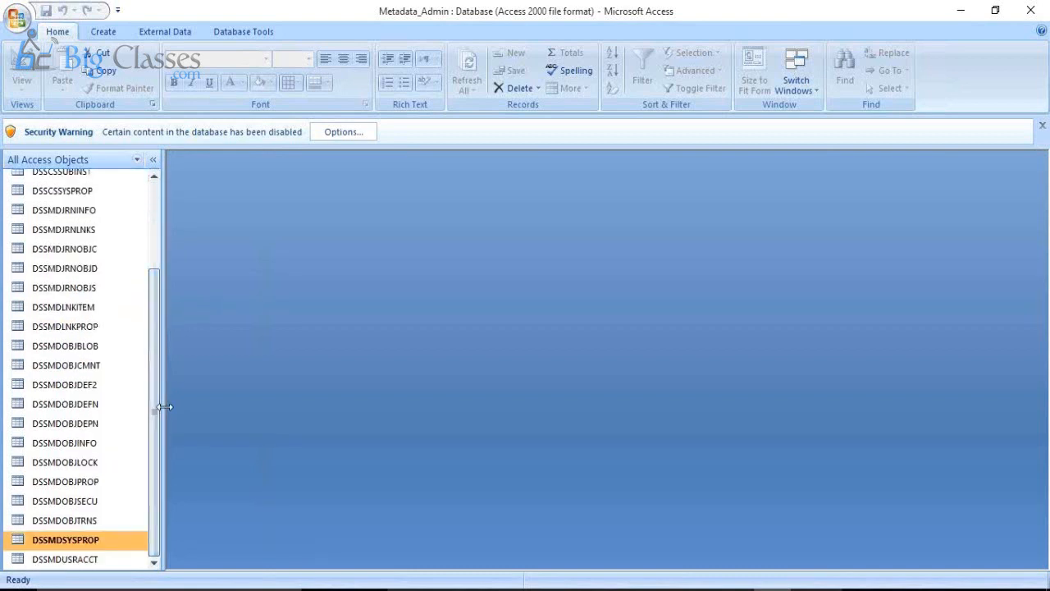
{"action": "double_click", "coordinate": [59, 560]}
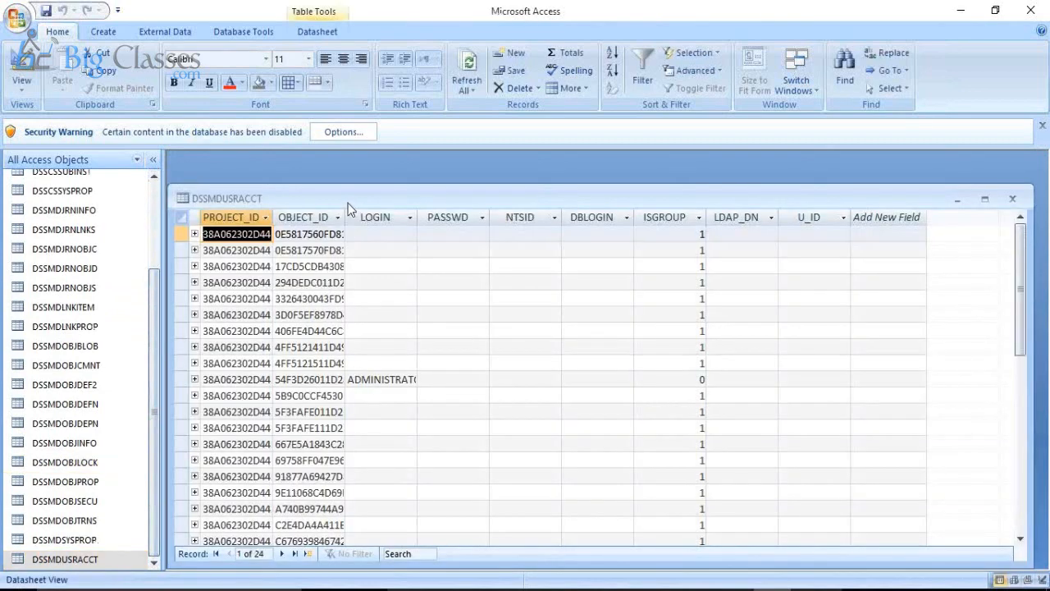
{"action": "double_click", "coordinate": [348, 199]}
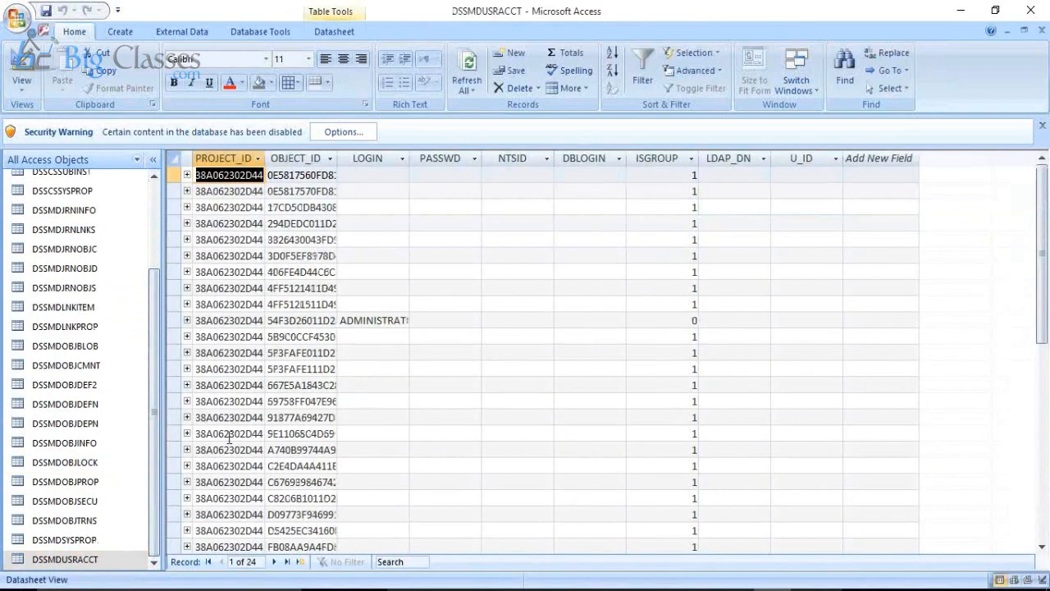
Step: Expand the related object records of the ADMINISTRATOR account and of the two group rows directly below it
{"action": "left_click", "coordinate": [187, 320]}
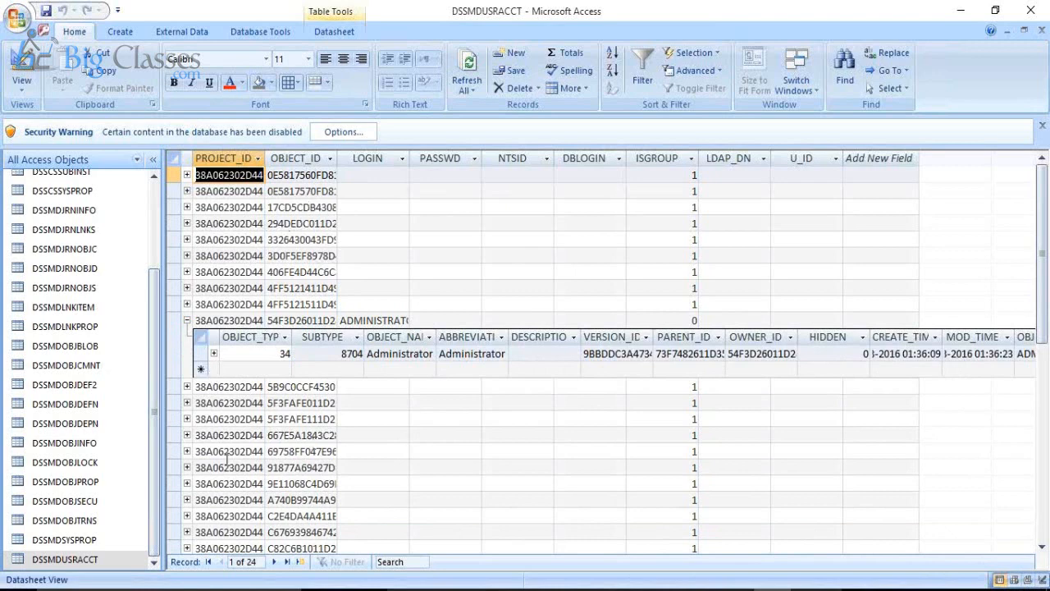
{"action": "left_click", "coordinate": [187, 403]}
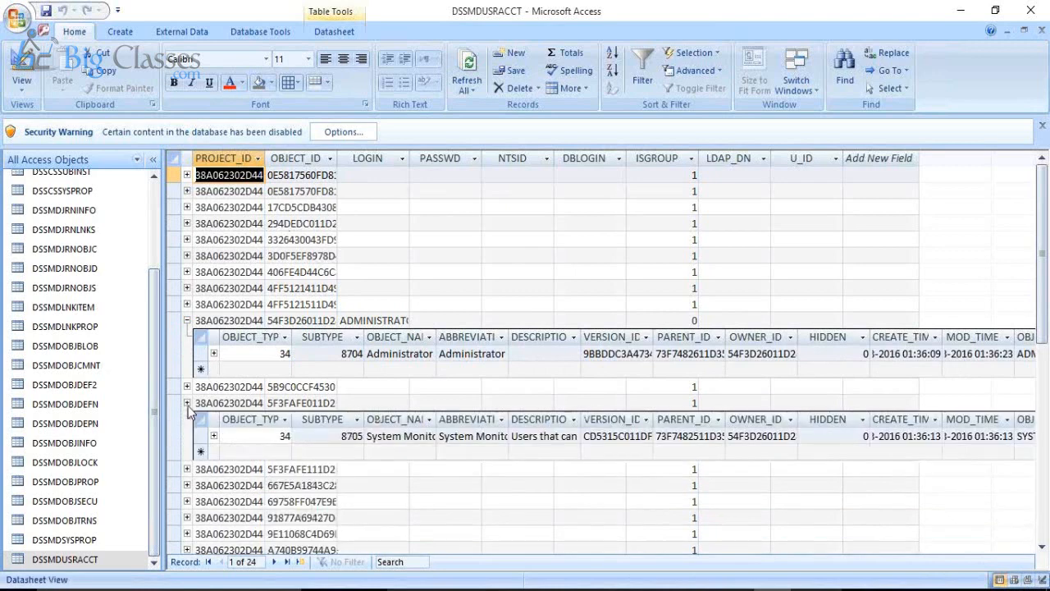
{"action": "left_click", "coordinate": [187, 386]}
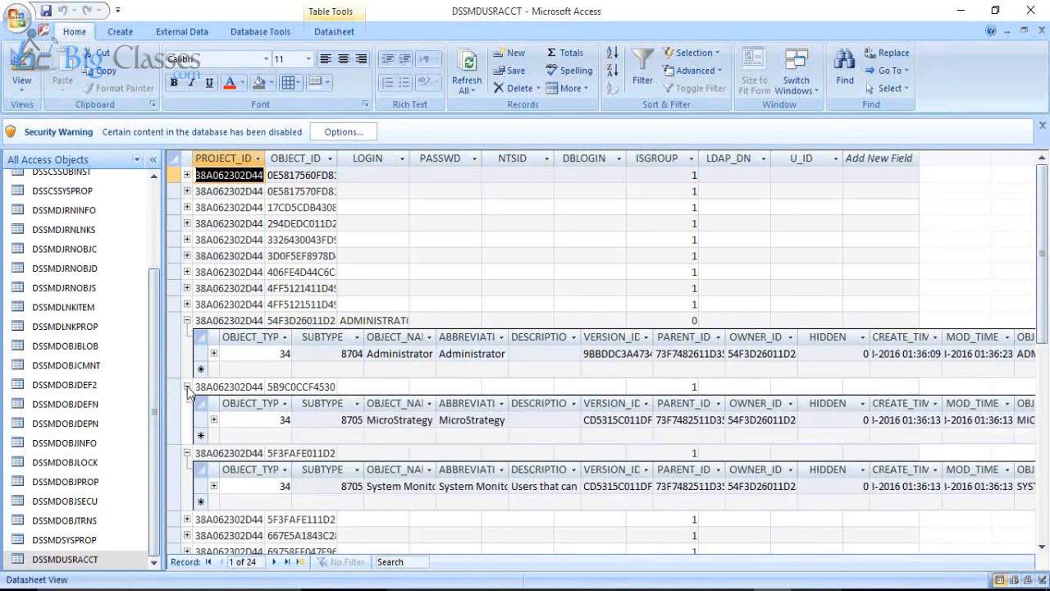
{"action": "left_click", "coordinate": [217, 422]}
{"action": "left_click", "coordinate": [214, 421]}
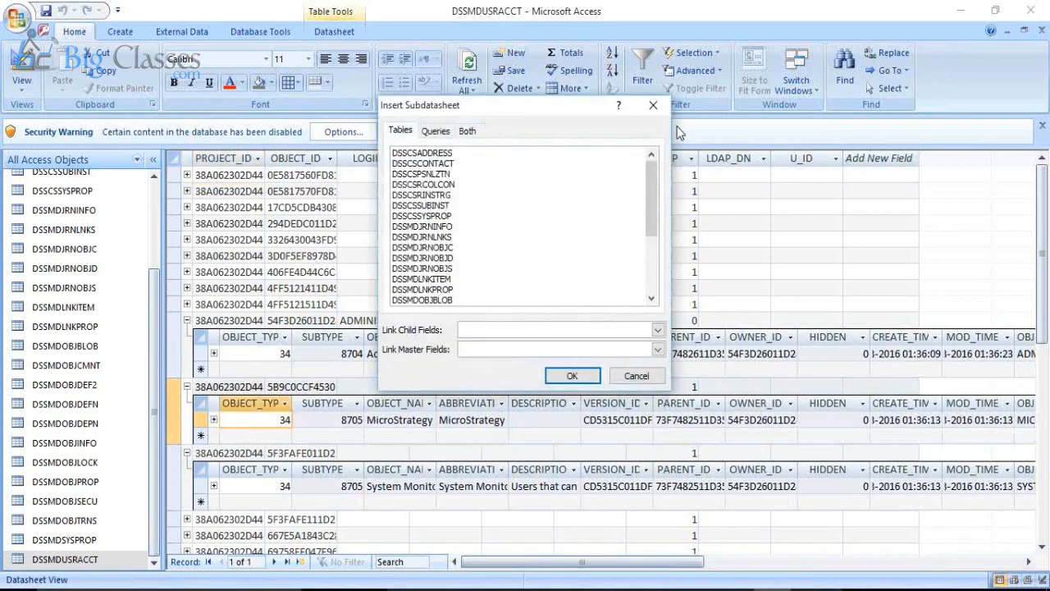
{"action": "left_click", "coordinate": [655, 105]}
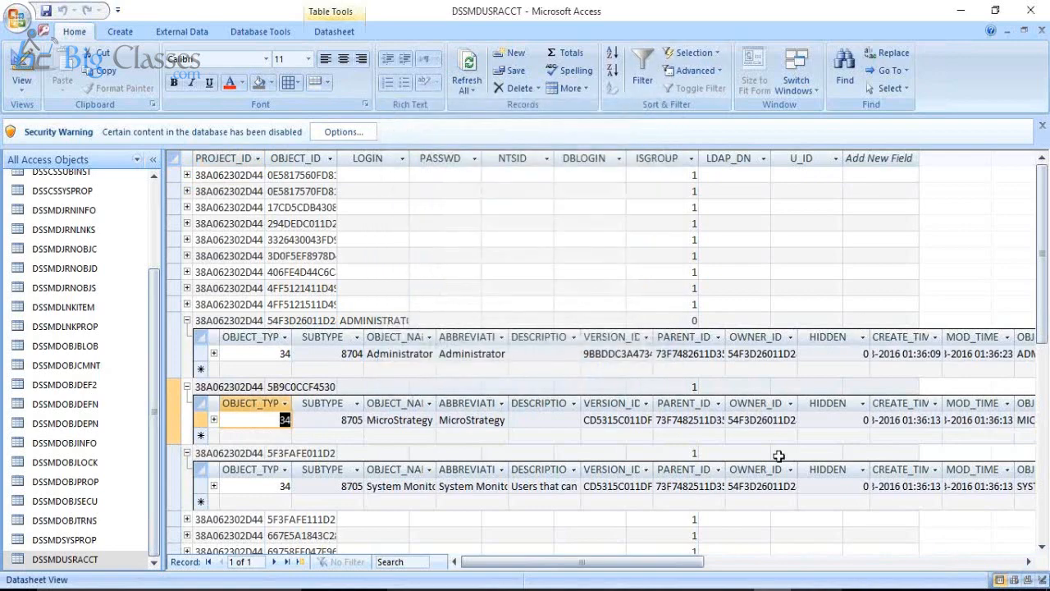
Step: Expand the related object record of the group whose OBJECT_ID starts with 9E11068C4D69, examine it, and collapse it again
{"action": "left_click_drag", "start_coordinate": [1042, 255], "coordinate": [1044, 347]}
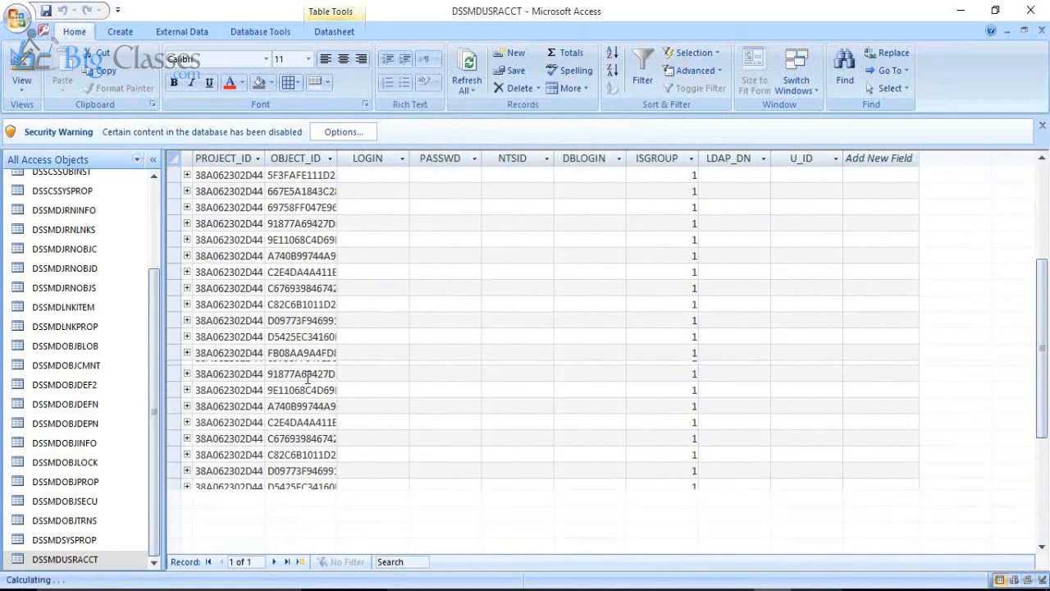
{"action": "left_click", "coordinate": [187, 241]}
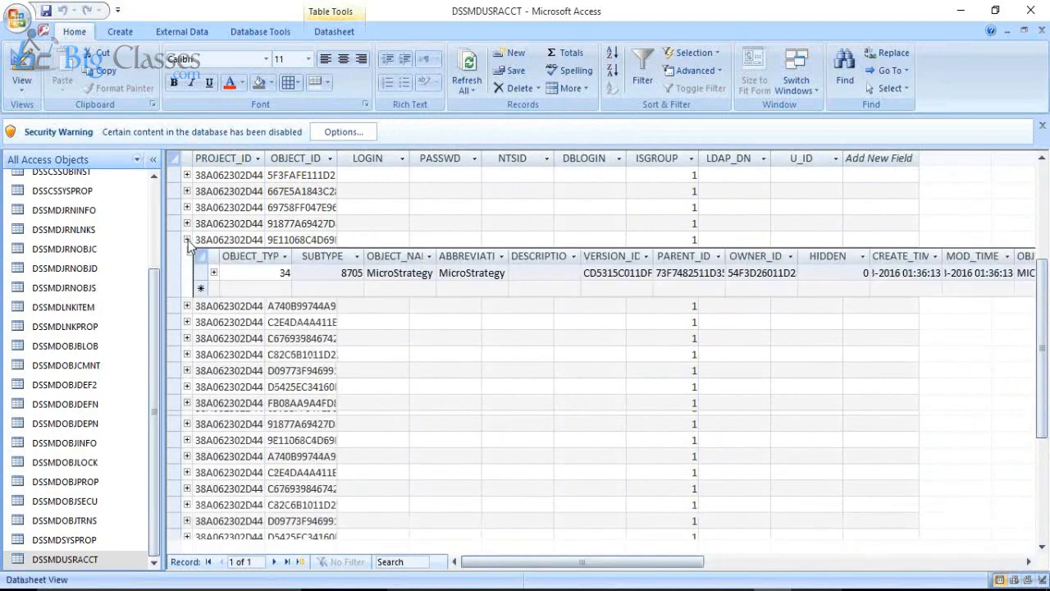
{"action": "left_click_drag", "start_coordinate": [663, 562], "coordinate": [401, 551]}
{"action": "left_click", "coordinate": [187, 240]}
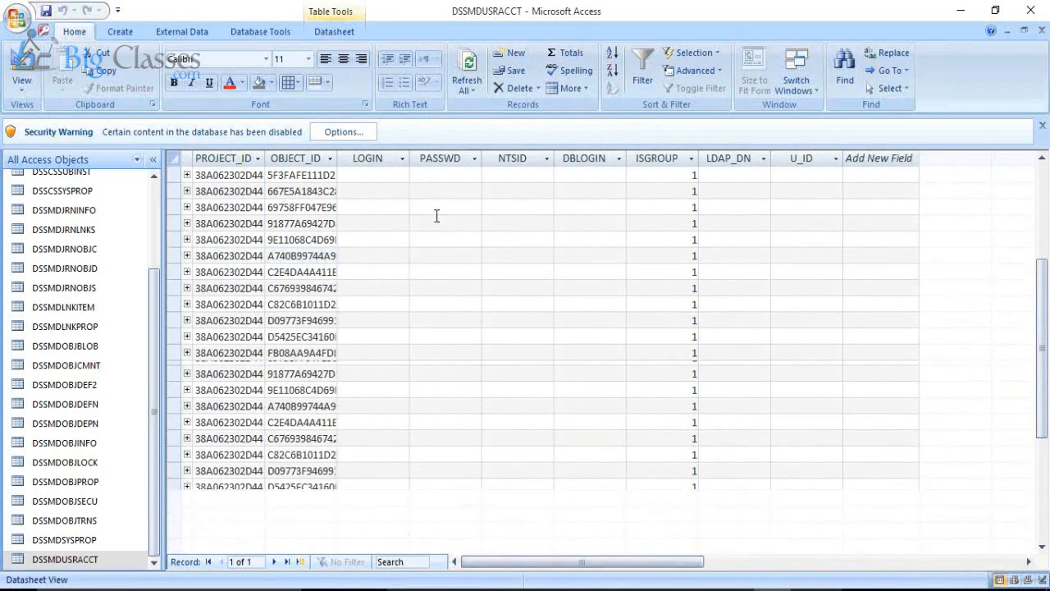
Step: Widen the PASSWD column of DSSMDUSRACCT and check it from the lower rows back up to the first record
{"action": "left_click", "coordinate": [441, 224]}
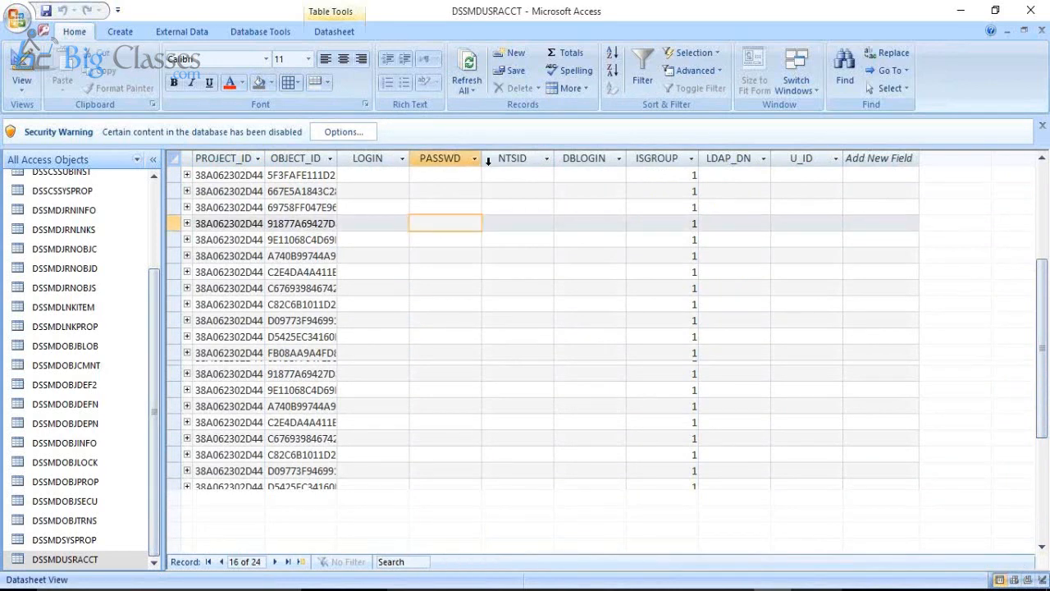
{"action": "left_click_drag", "start_coordinate": [482, 156], "coordinate": [630, 181]}
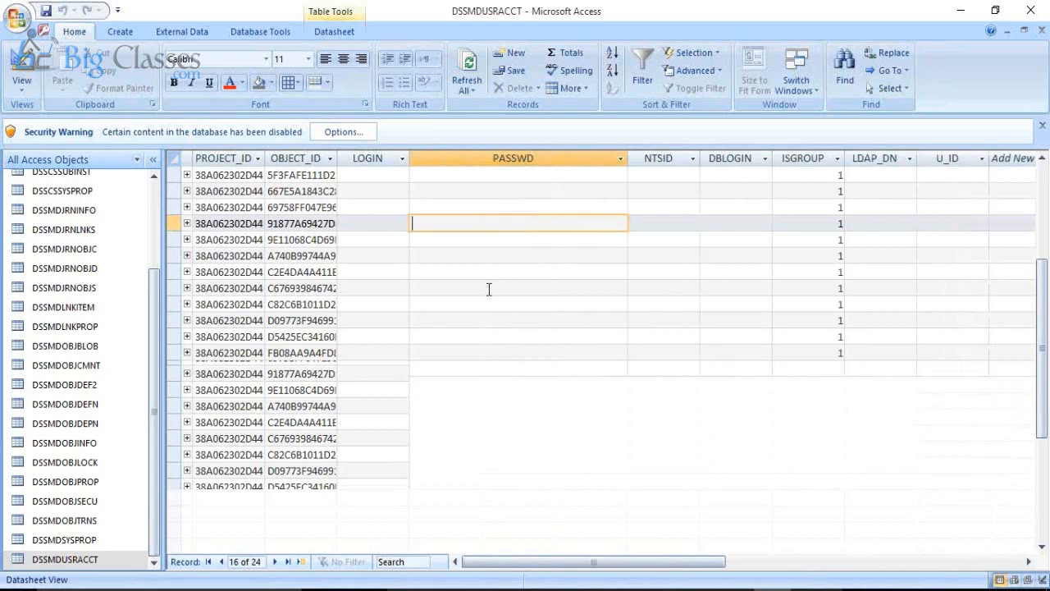
{"action": "left_click", "coordinate": [1043, 176]}
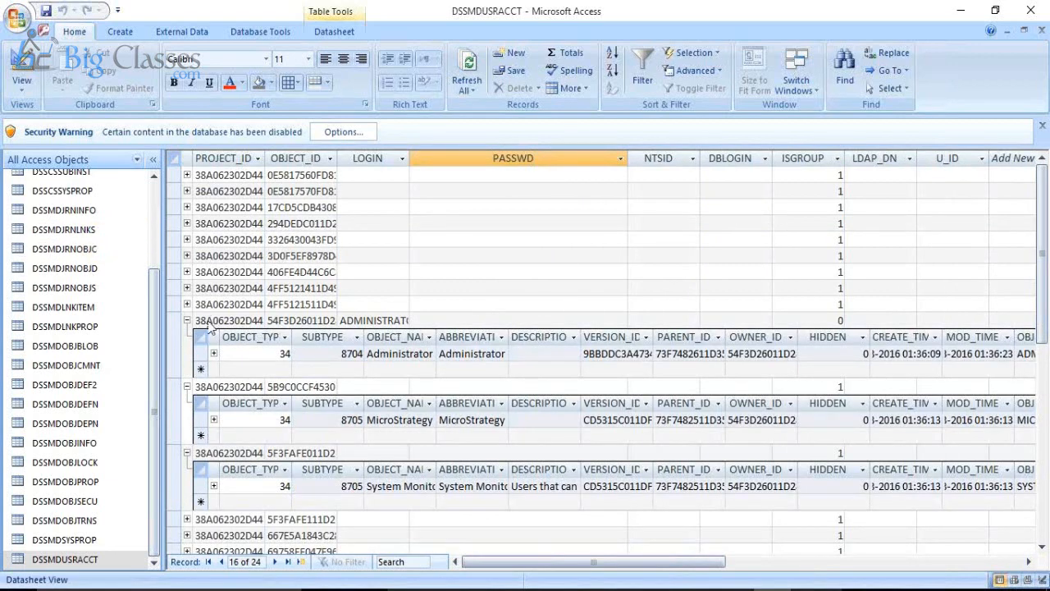
Step: Open the DSSMDOBJDEF2 and DSSMDOBJDEFN tables to examine their records, minimize Access, and return to the Database folder in File Explorer
{"action": "mouse_move", "coordinate": [151, 322]}
{"action": "left_mouse_down"}
{"action": "mouse_move", "coordinate": [156, 204]}
{"action": "mouse_move", "coordinate": [159, 338]}
{"action": "left_mouse_up"}
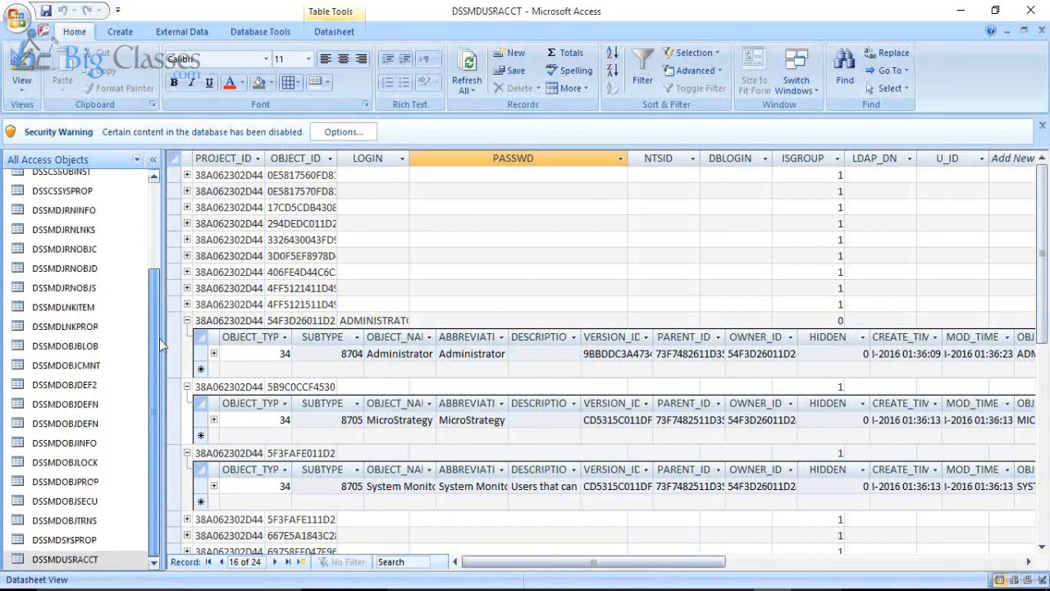
{"action": "double_click", "coordinate": [21, 385]}
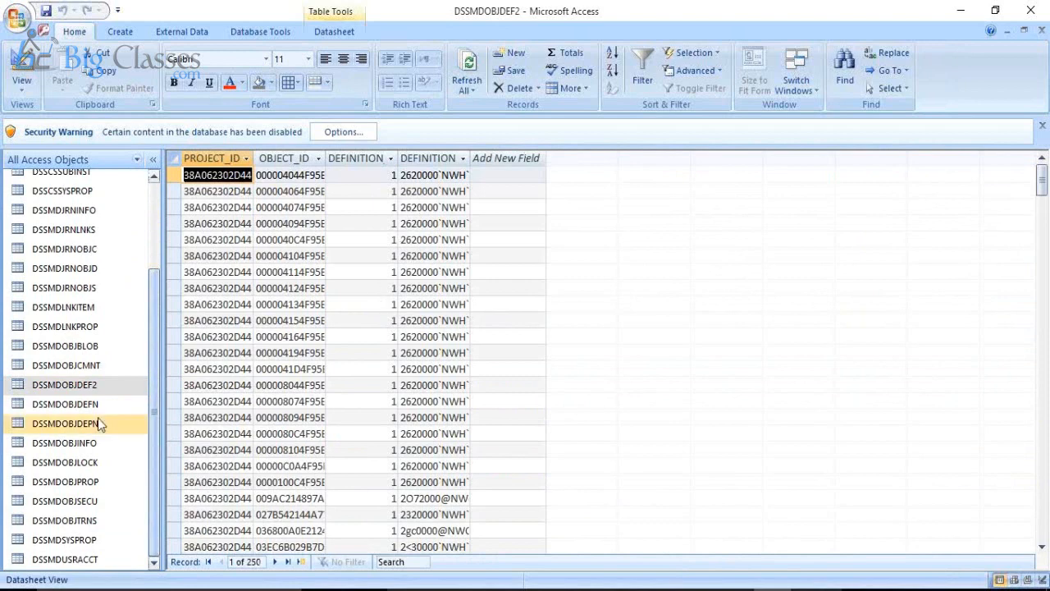
{"action": "double_click", "coordinate": [74, 404]}
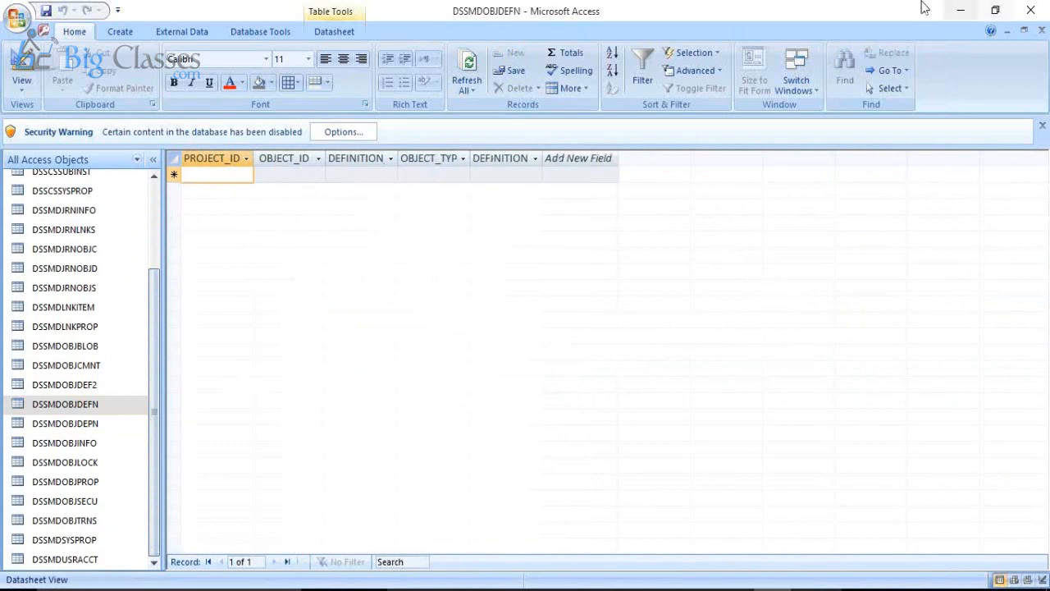
{"action": "left_click", "coordinate": [954, 12]}
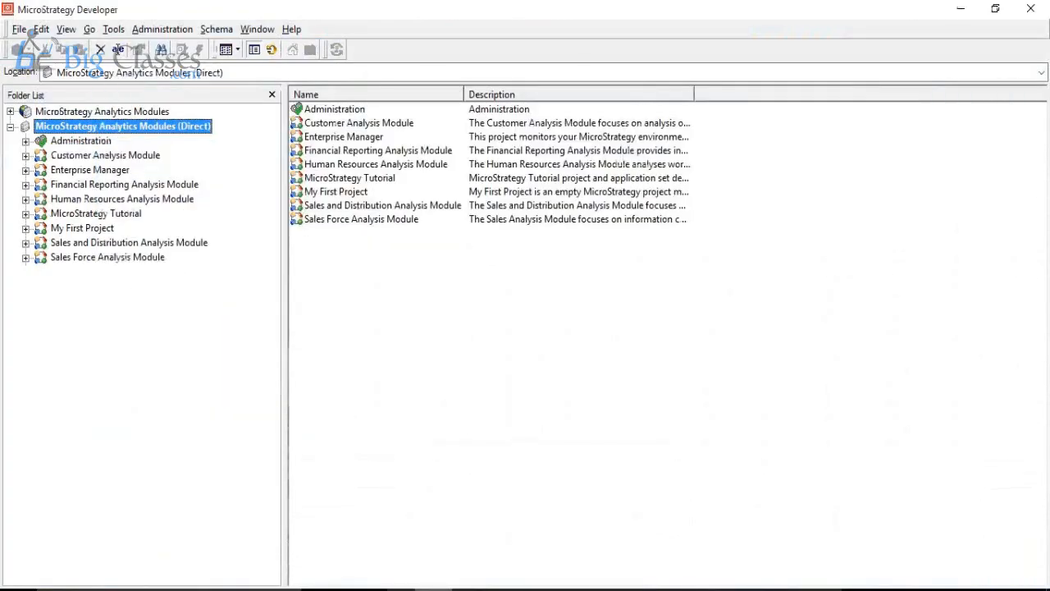
{"action": "left_click", "coordinate": [395, 589]}
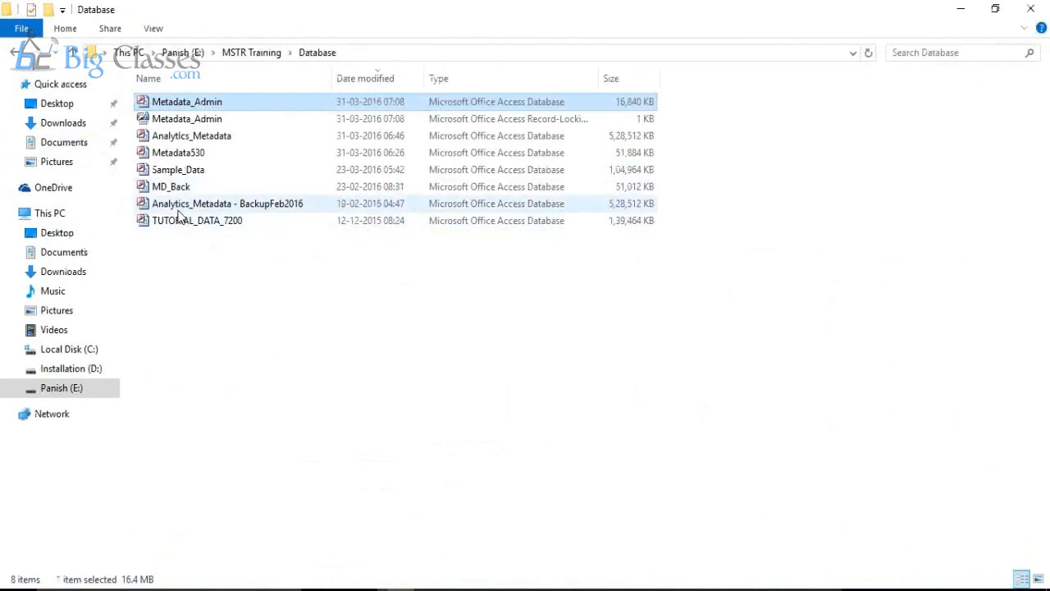
Step: Open the Analytics_Metadata - BackupFeb2016 database from the Database folder and view its DSSMDOBJDEFN and DSSMDOBJDEPN tables
{"action": "double_click", "coordinate": [178, 207]}
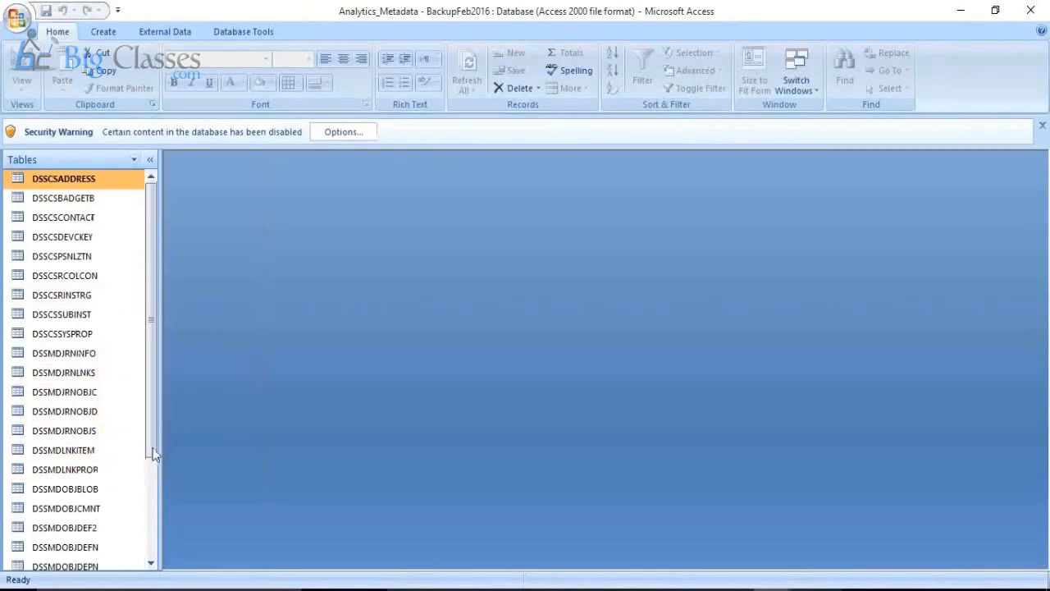
{"action": "left_click_drag", "start_coordinate": [152, 383], "coordinate": [156, 474]}
{"action": "double_click", "coordinate": [94, 404]}
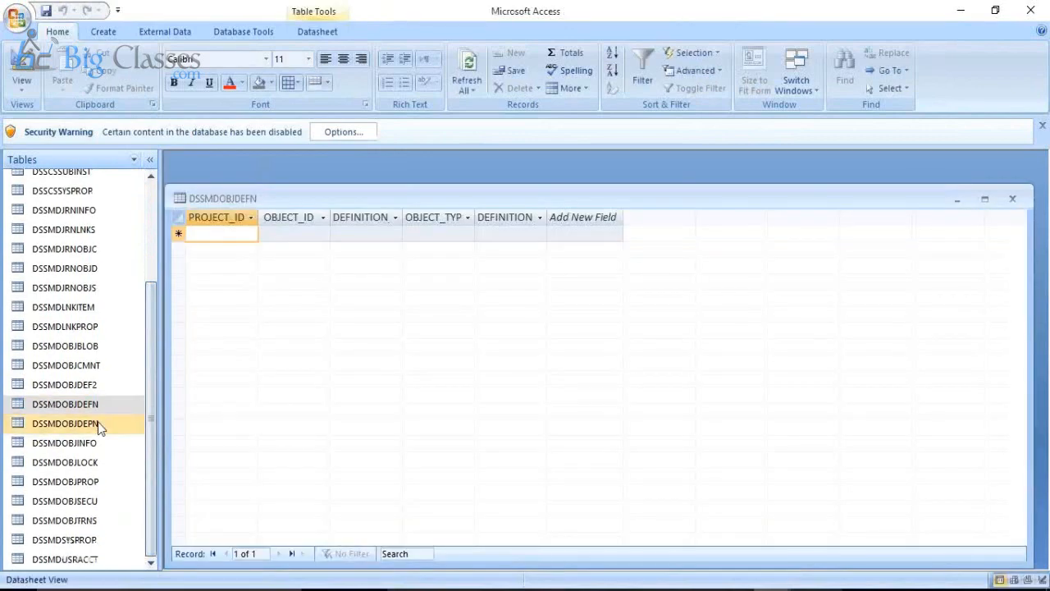
{"action": "double_click", "coordinate": [97, 422]}
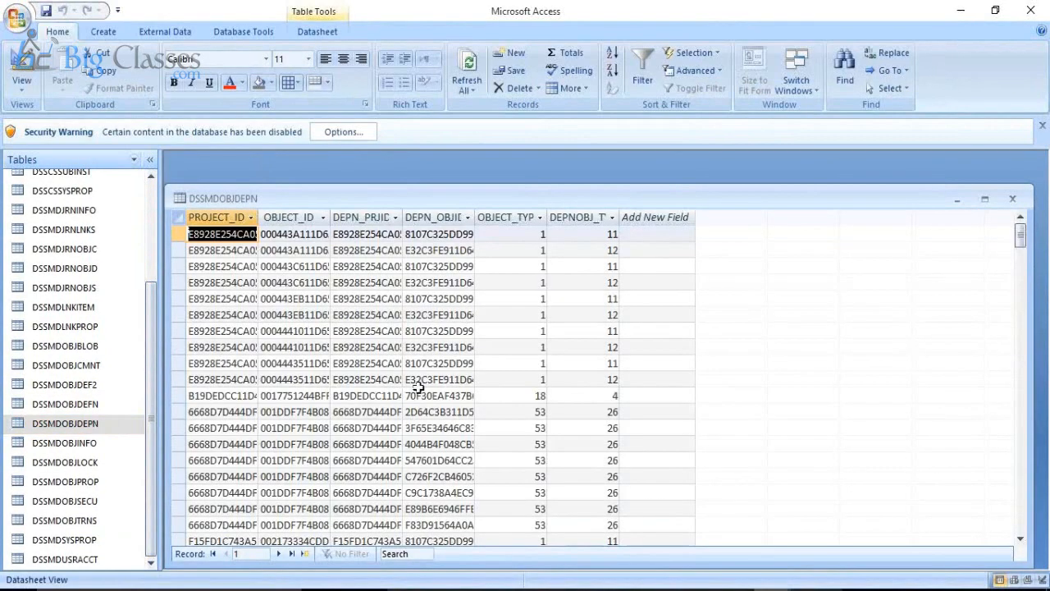
Step: Maximize the DSSMDOBJDEPN table and widen its PROJECT_ID and OBJECT_ID columns to read the IDs
{"action": "double_click", "coordinate": [428, 198]}
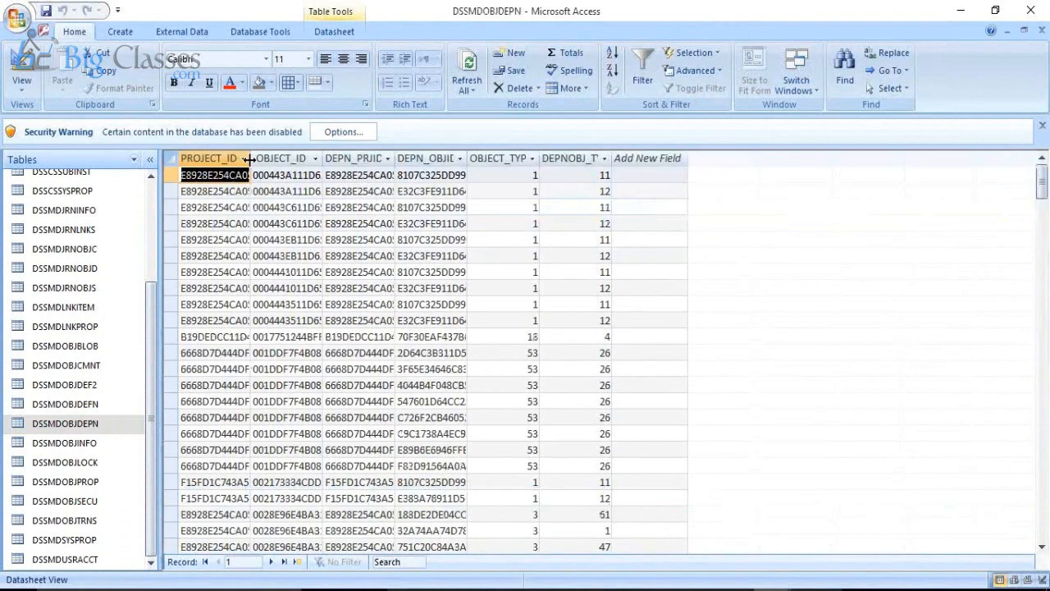
{"action": "left_click_drag", "start_coordinate": [248, 160], "coordinate": [315, 184]}
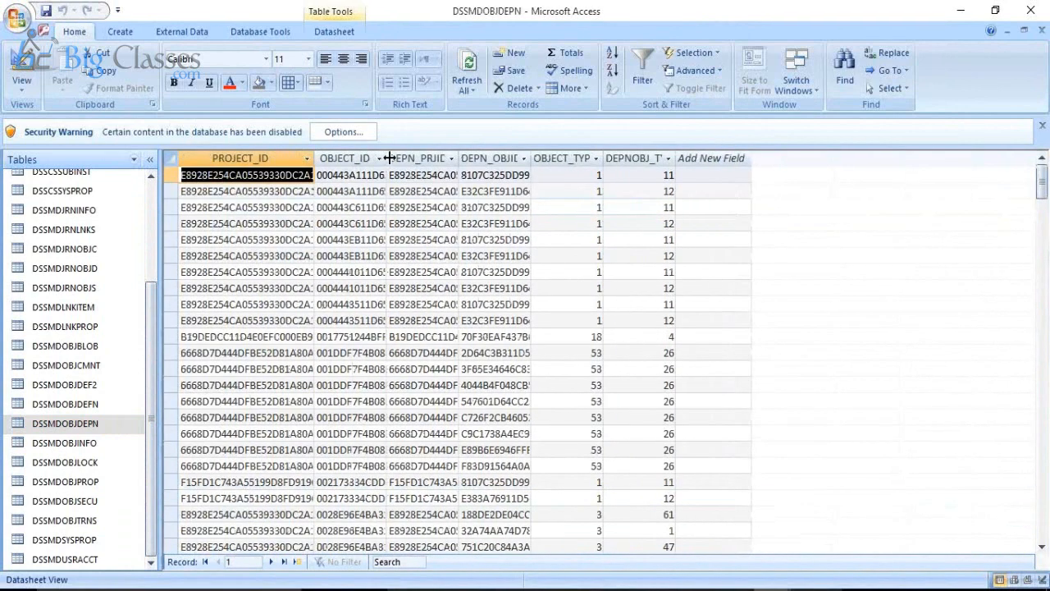
{"action": "left_click_drag", "start_coordinate": [457, 159], "coordinate": [539, 202]}
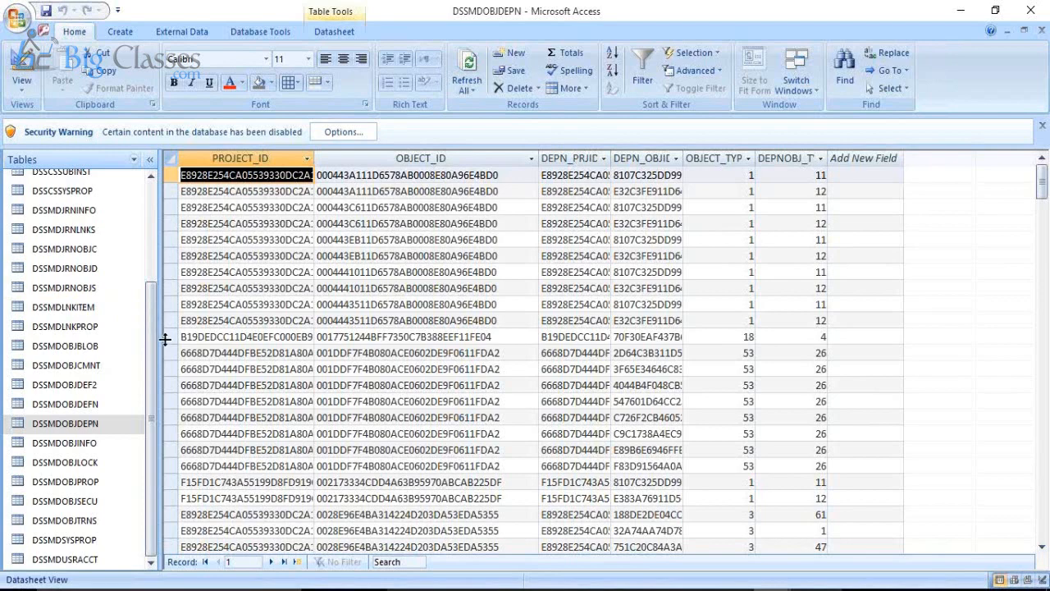
Step: Open the DSSMDOBJINFO table, browse down through its object records, and widen the OBJECT_ID column
{"action": "left_click", "coordinate": [80, 443]}
{"action": "double_click", "coordinate": [81, 444]}
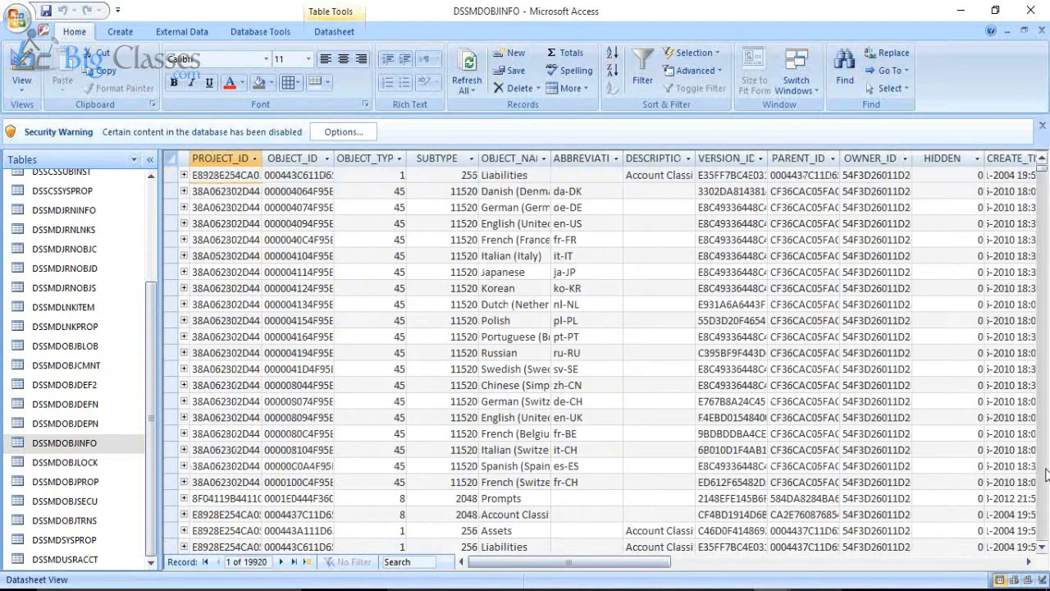
{"action": "left_click", "coordinate": [1047, 475]}
{"action": "left_click", "coordinate": [1047, 474]}
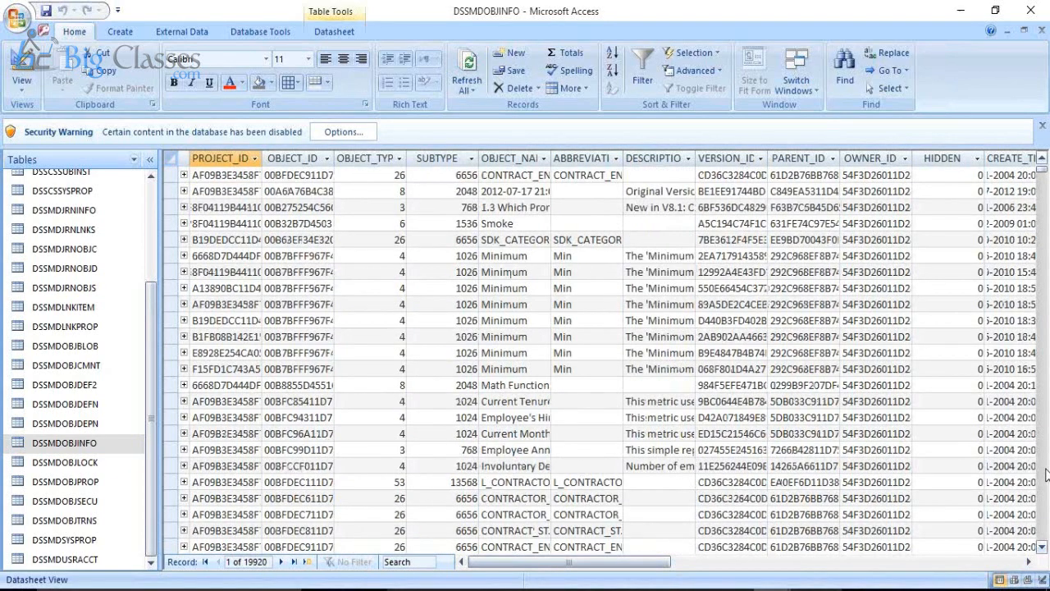
{"action": "left_click", "coordinate": [1046, 474]}
{"action": "left_click", "coordinate": [1046, 474]}
{"action": "left_click", "coordinate": [1046, 474]}
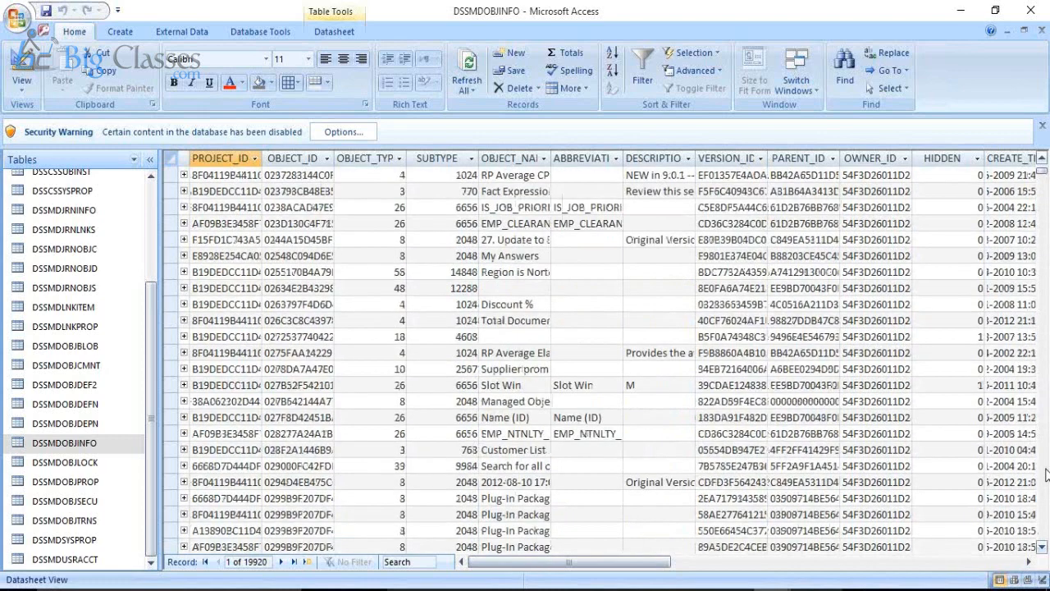
{"action": "left_click", "coordinate": [1046, 475]}
{"action": "left_click", "coordinate": [1046, 475]}
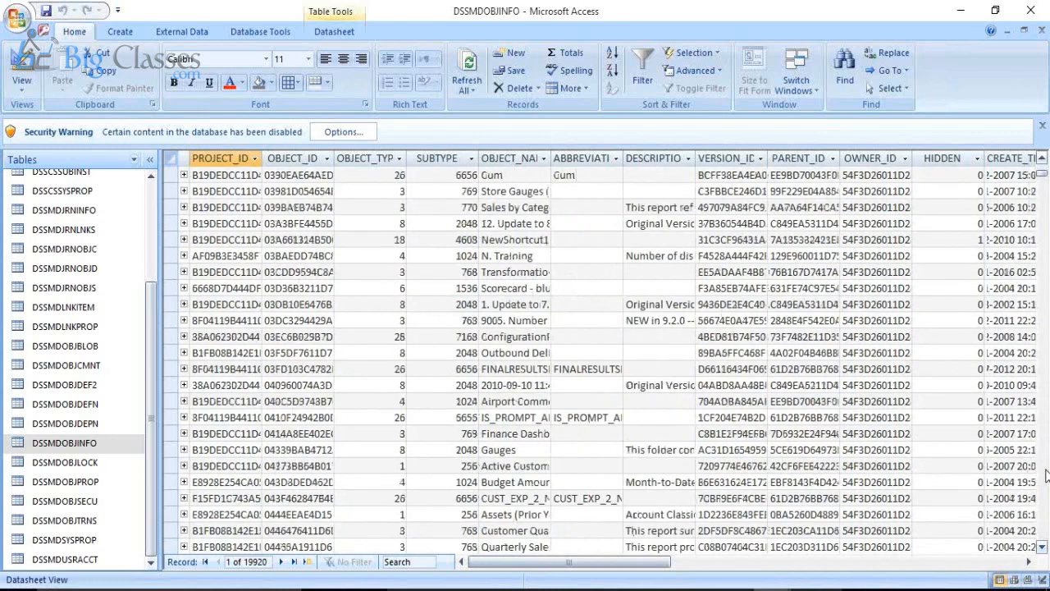
{"action": "left_click", "coordinate": [1047, 475]}
{"action": "left_click", "coordinate": [1047, 474]}
{"action": "left_click", "coordinate": [1047, 475]}
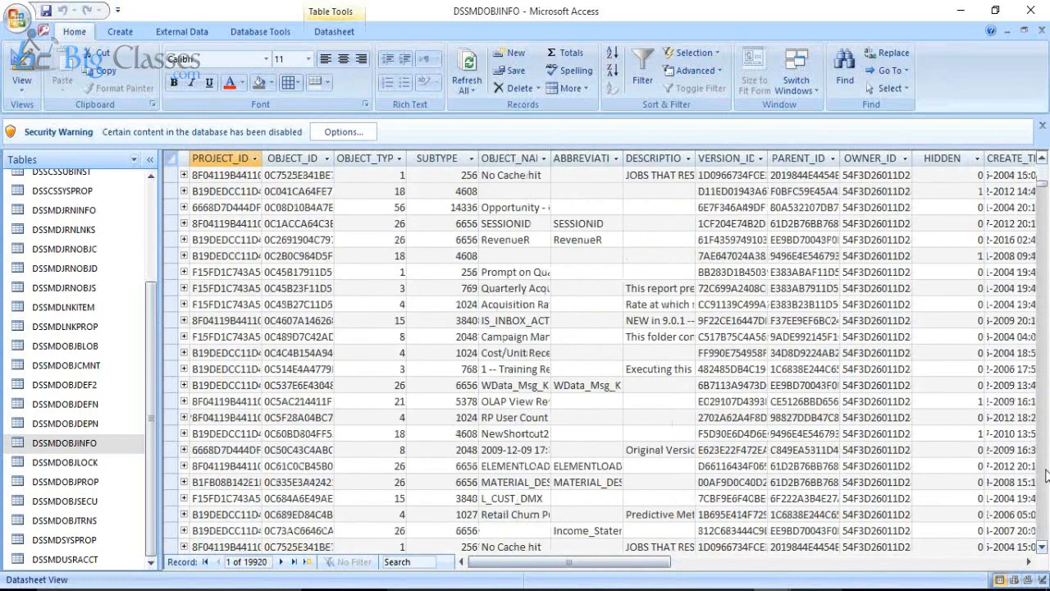
{"action": "left_click", "coordinate": [1046, 475]}
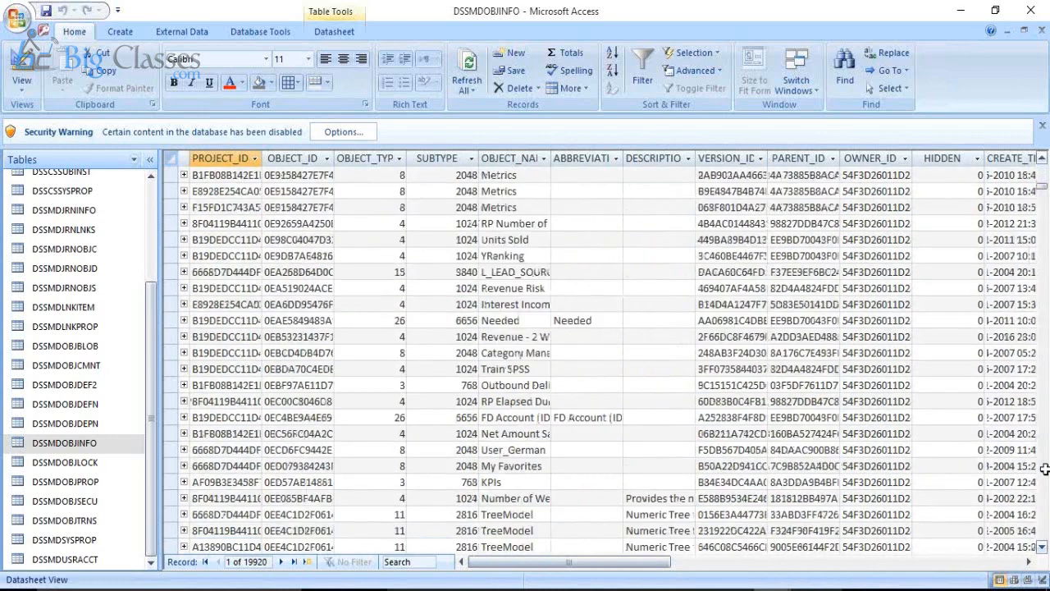
{"action": "left_click", "coordinate": [306, 176]}
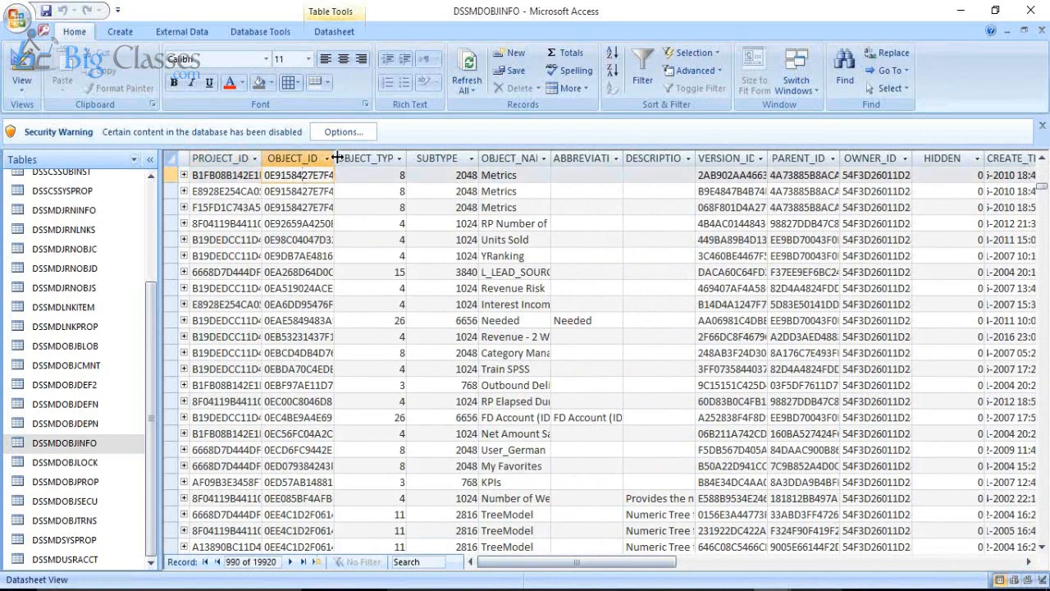
{"action": "left_click_drag", "start_coordinate": [335, 158], "coordinate": [464, 174]}
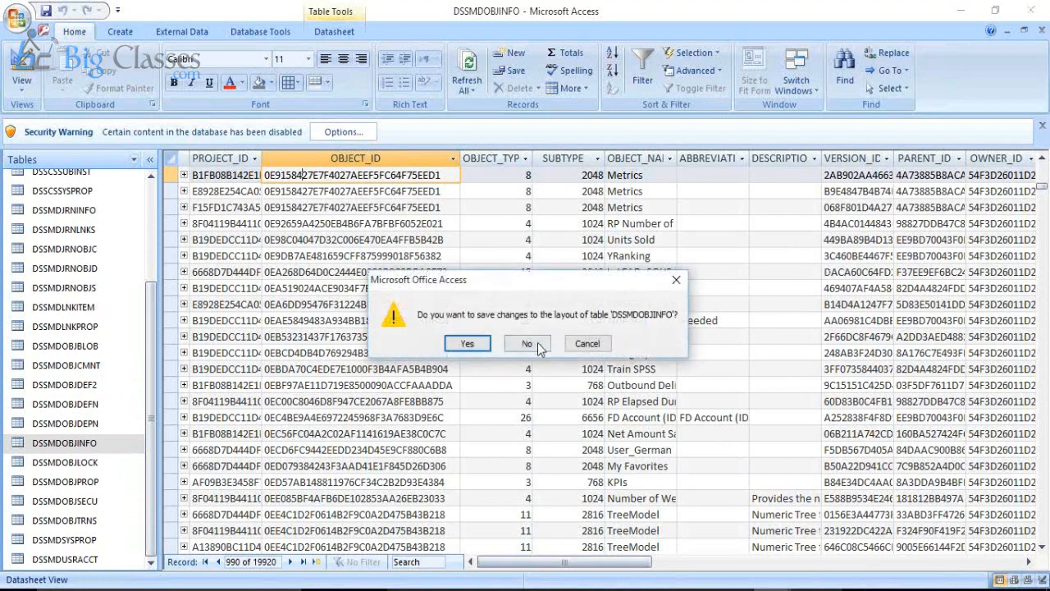
Step: Close the open metadata tables and both Access databases without saving the layout changes
{"action": "left_click", "coordinate": [534, 343]}
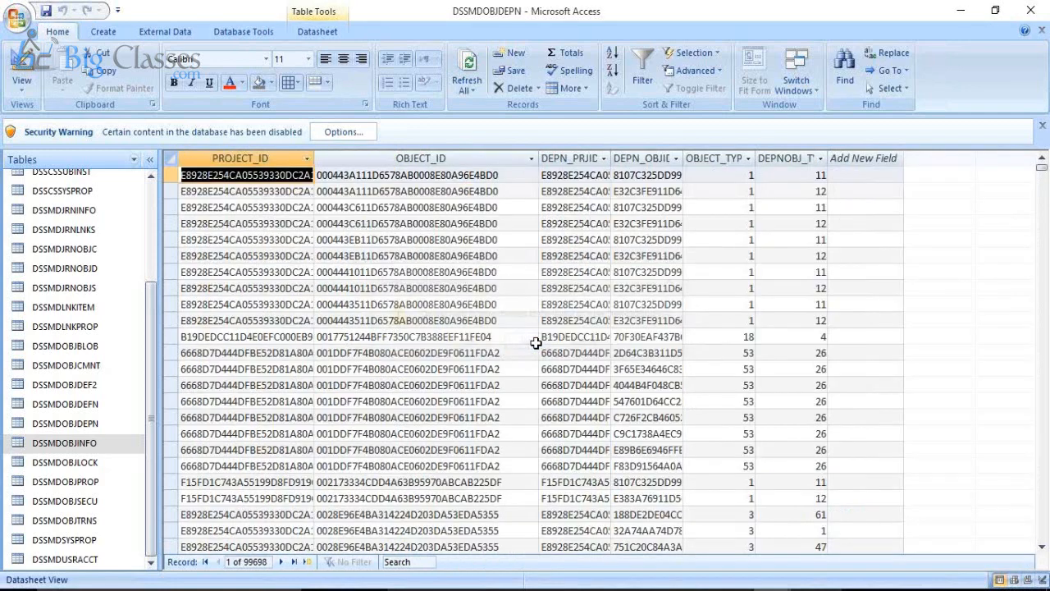
{"action": "left_click", "coordinate": [1040, 33]}
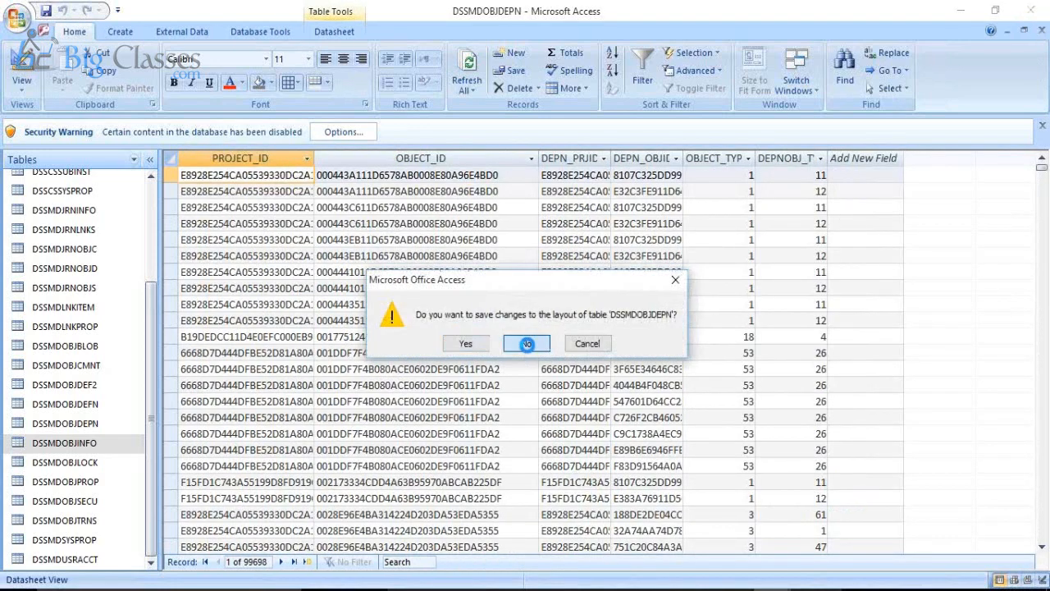
{"action": "left_click", "coordinate": [533, 343]}
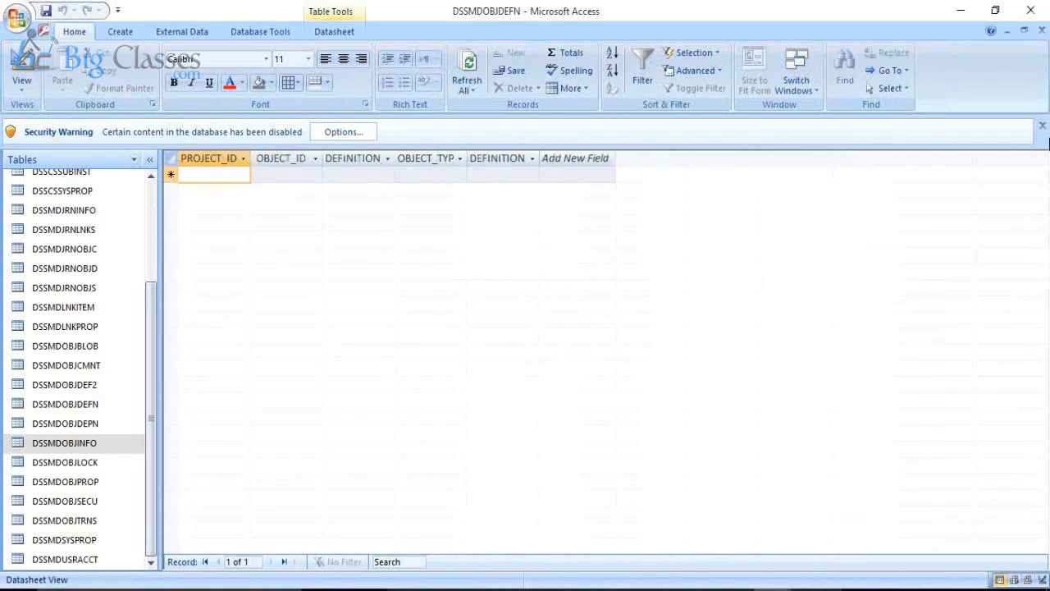
{"action": "left_click", "coordinate": [1043, 31]}
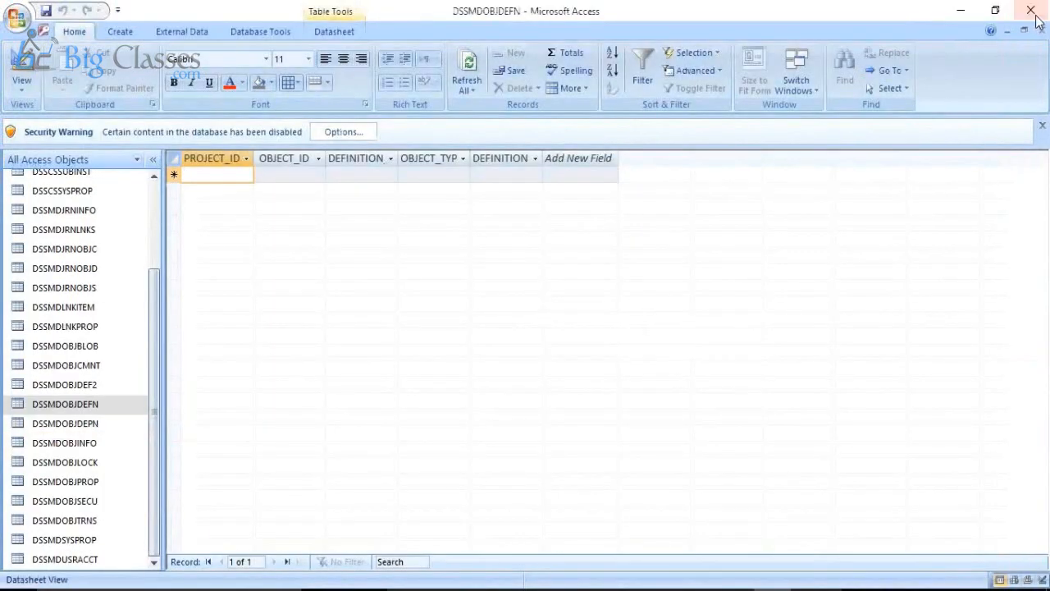
{"action": "left_click", "coordinate": [1031, 10]}
{"action": "left_click", "coordinate": [513, 342]}
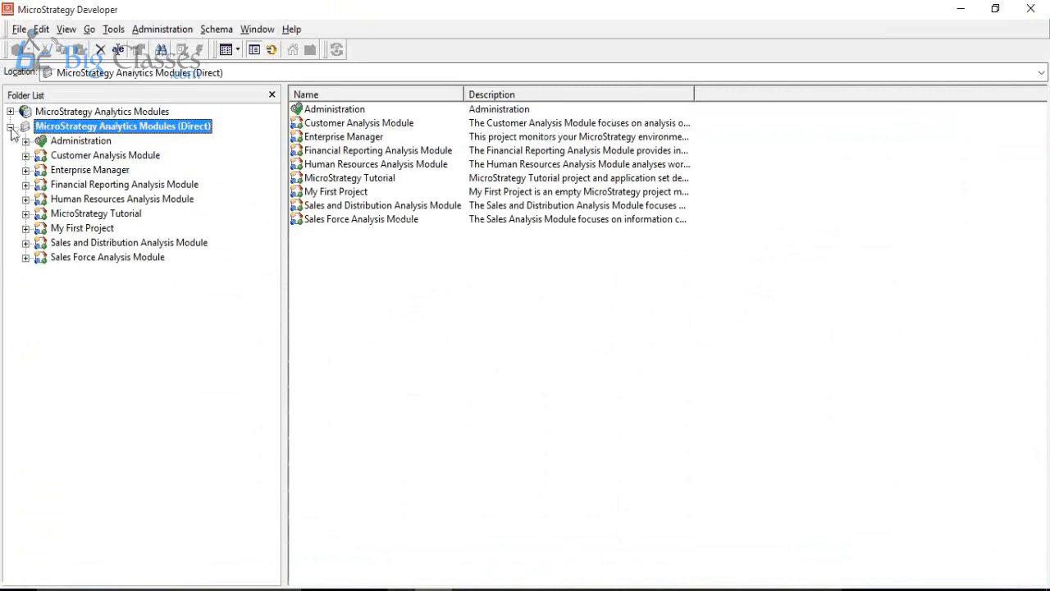
Step: Collapse MicroStrategy Analytics Modules (Direct), switch to the Configuration Wizard, and close the metadata repository summary to return to its welcome page
{"action": "left_click", "coordinate": [11, 128]}
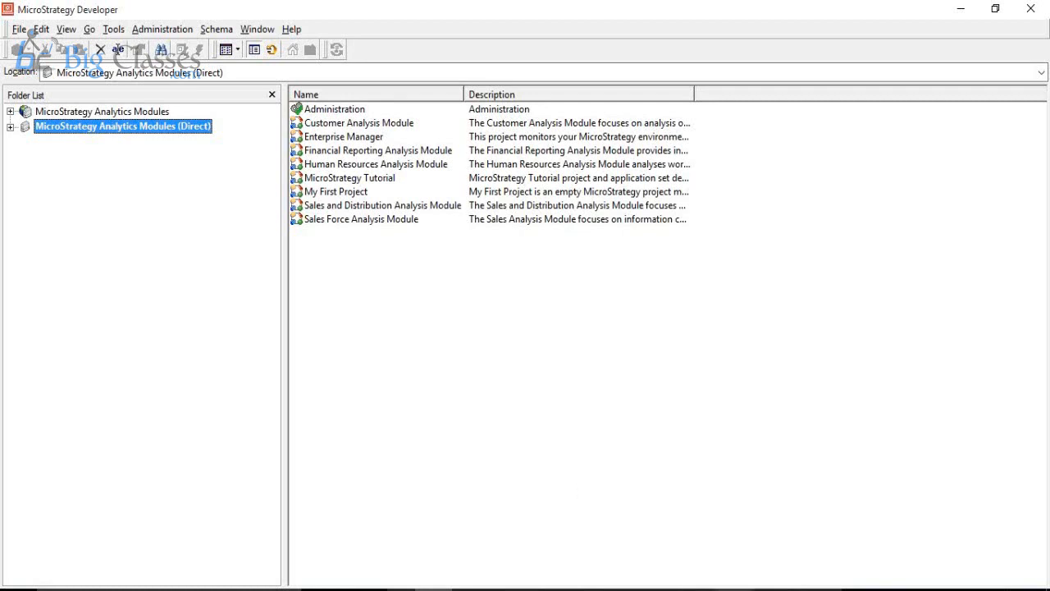
{"action": "right_click", "coordinate": [658, 590]}
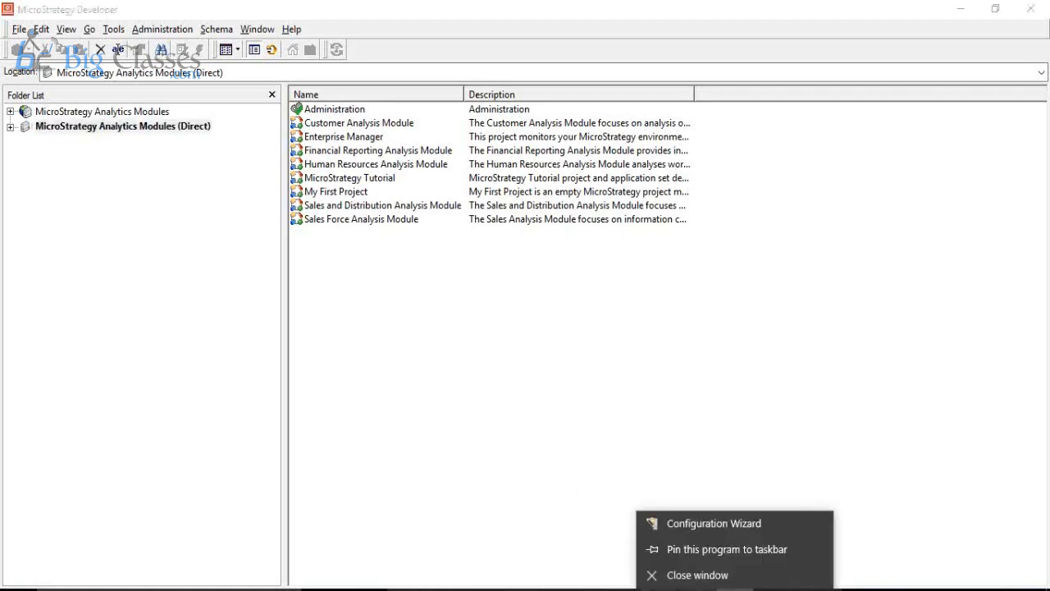
{"action": "left_click", "coordinate": [550, 470]}
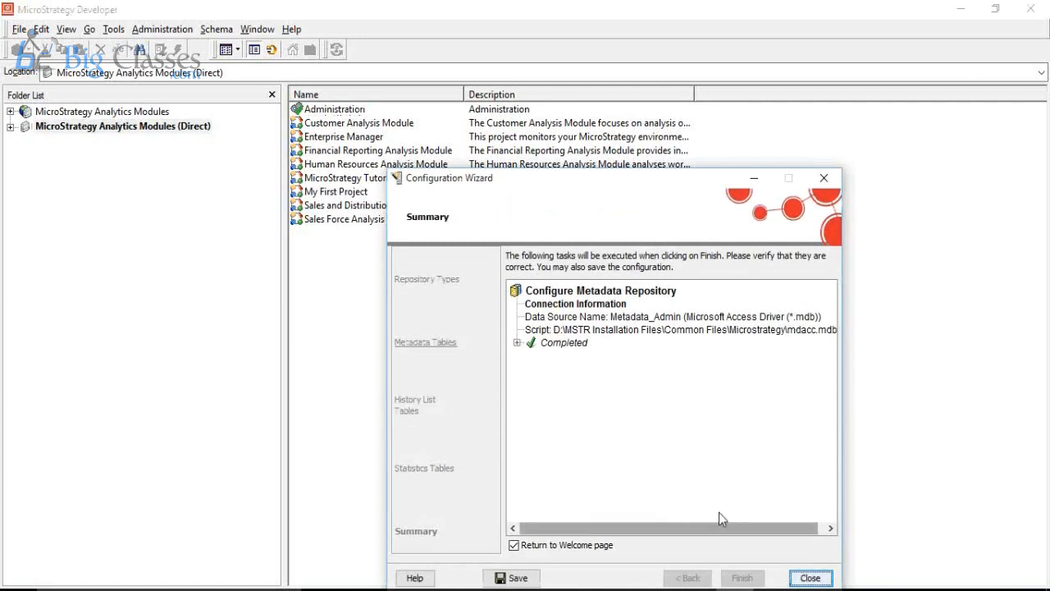
{"action": "left_click", "coordinate": [810, 577]}
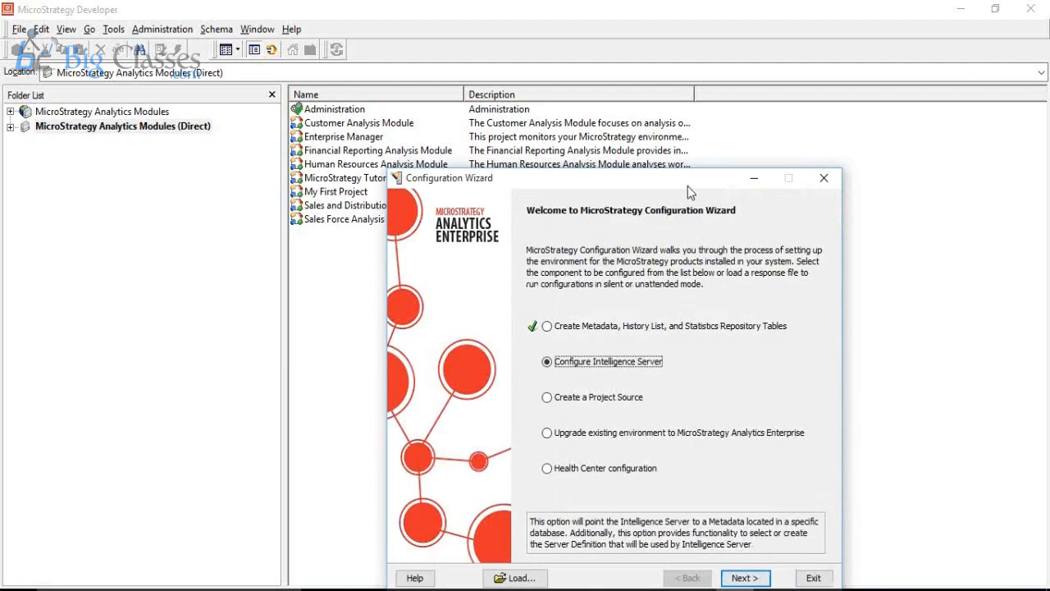
{"action": "left_click_drag", "start_coordinate": [687, 186], "coordinate": [626, 126]}
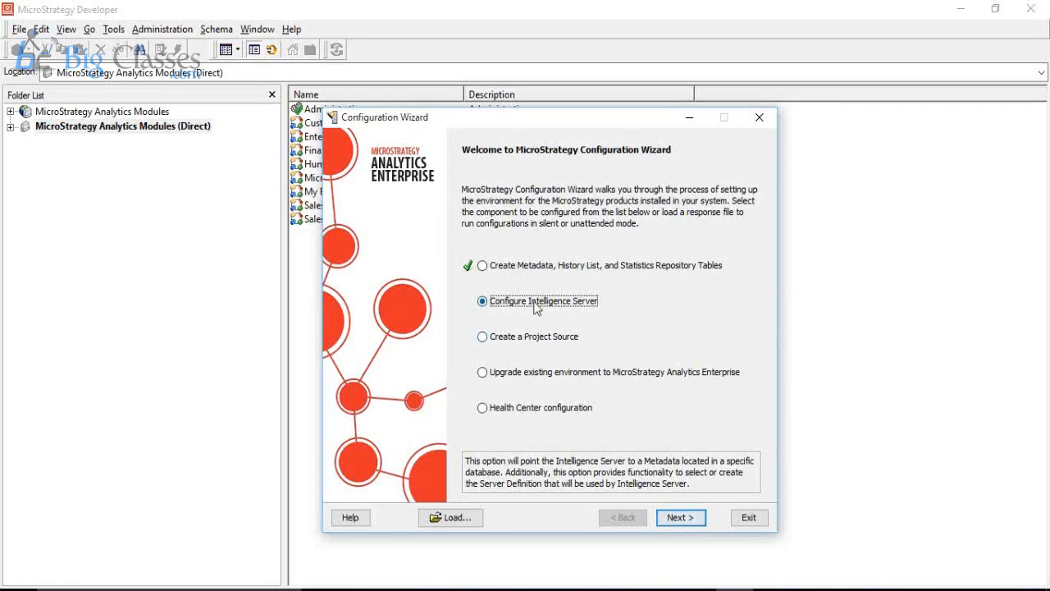
Step: Start configuring the Intelligence Server with the Metadata_Admin DSN and the Administrator login, leaving the password blank
{"action": "left_click", "coordinate": [681, 519]}
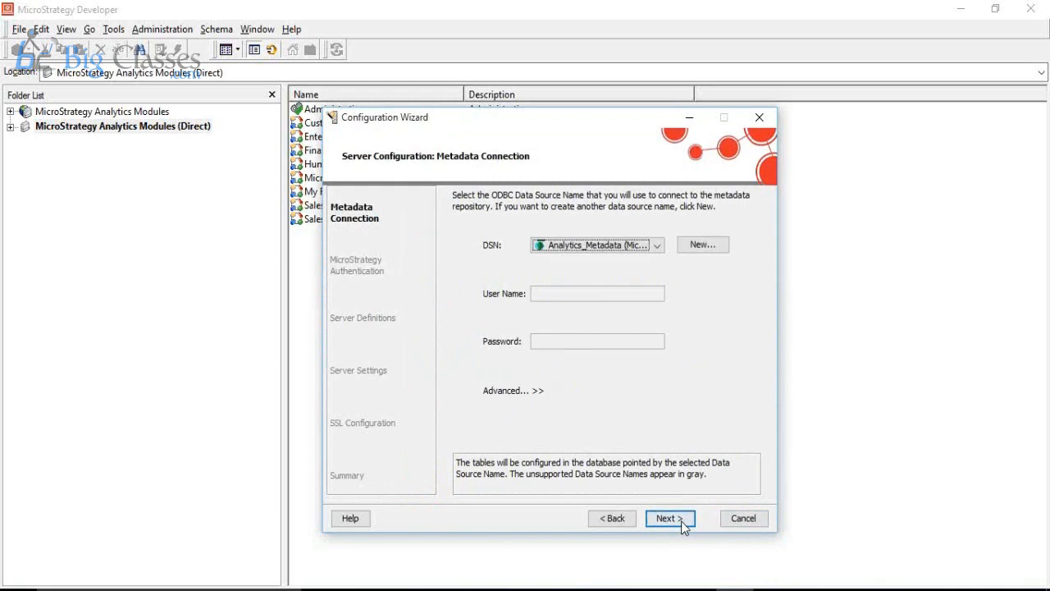
{"action": "left_click", "coordinate": [566, 248]}
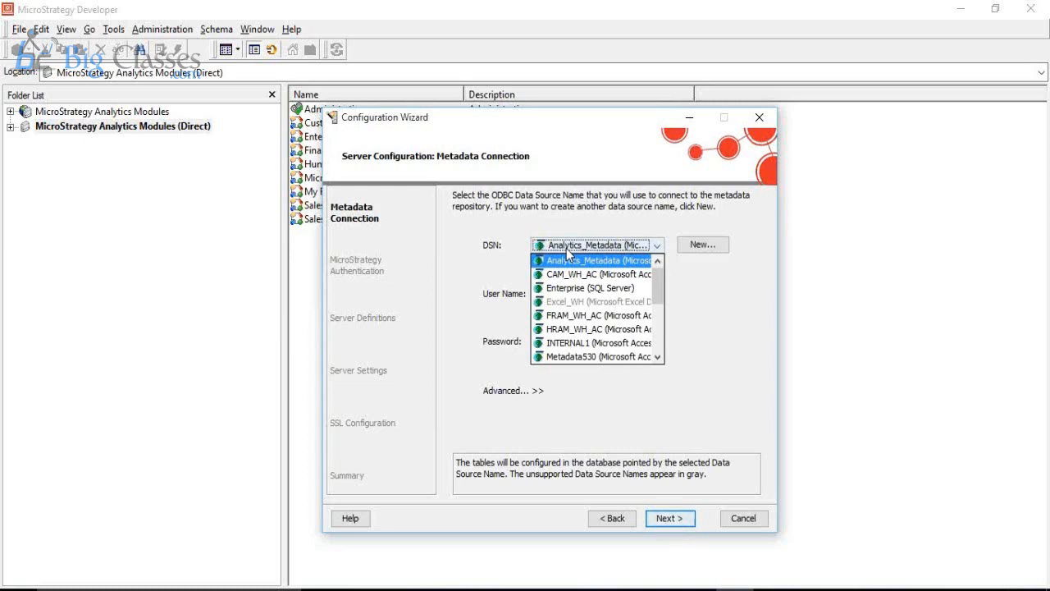
{"action": "left_click", "coordinate": [656, 338]}
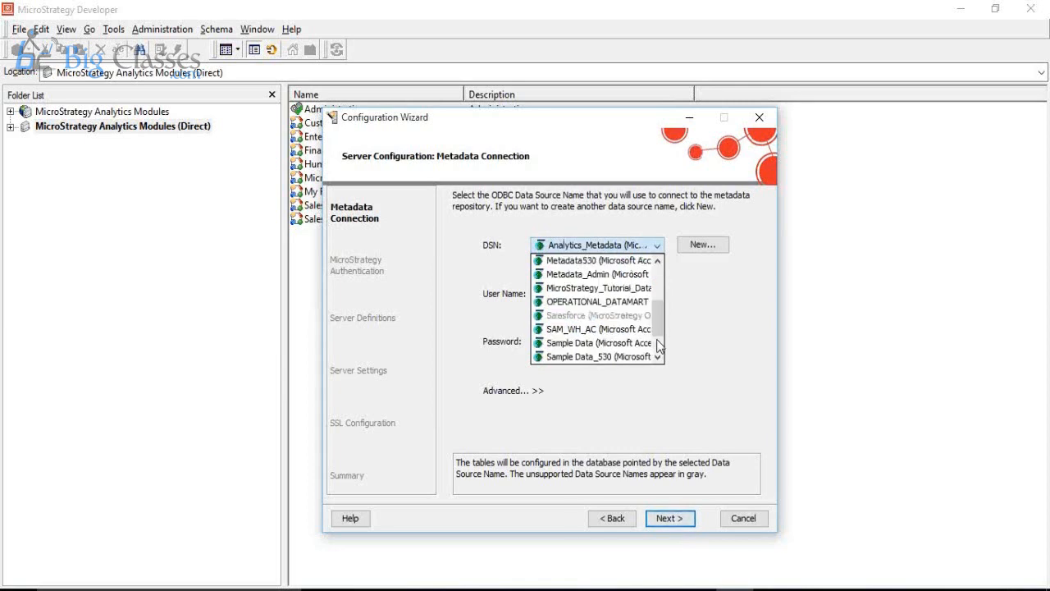
{"action": "left_click", "coordinate": [599, 274]}
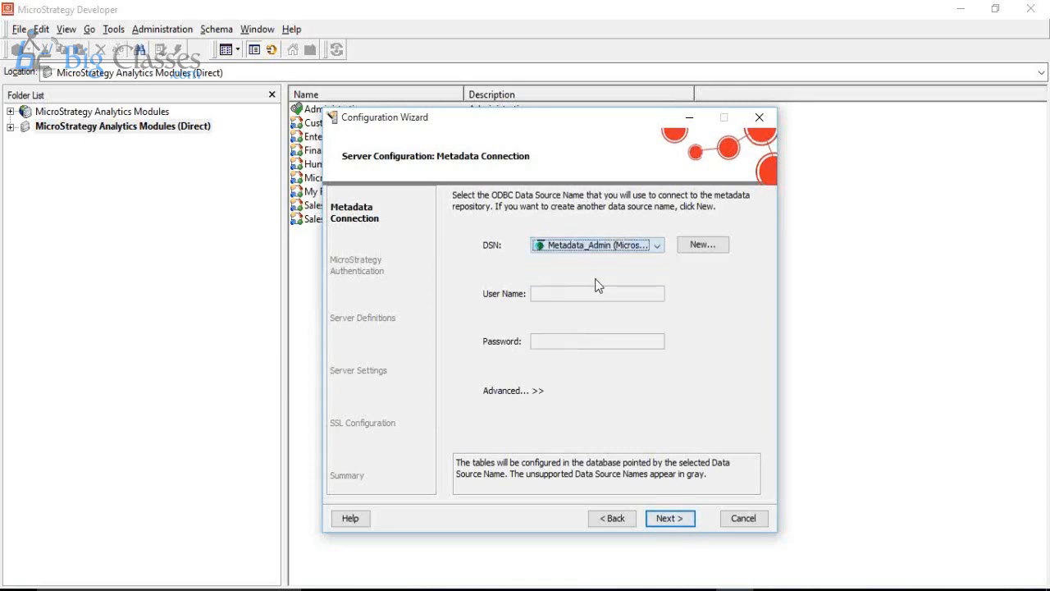
{"action": "left_click", "coordinate": [669, 519]}
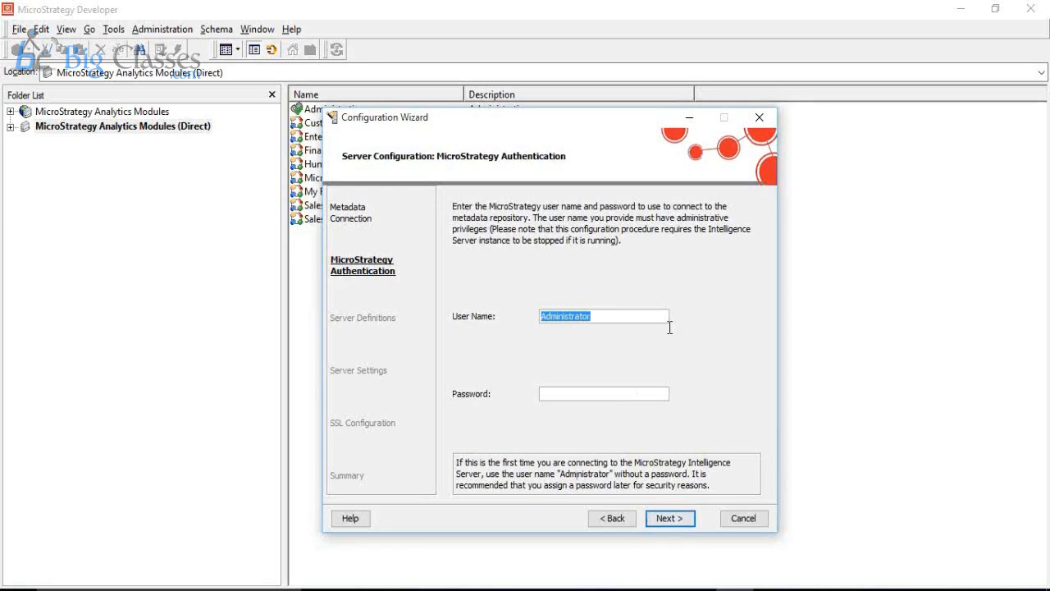
{"action": "left_click", "coordinate": [674, 523]}
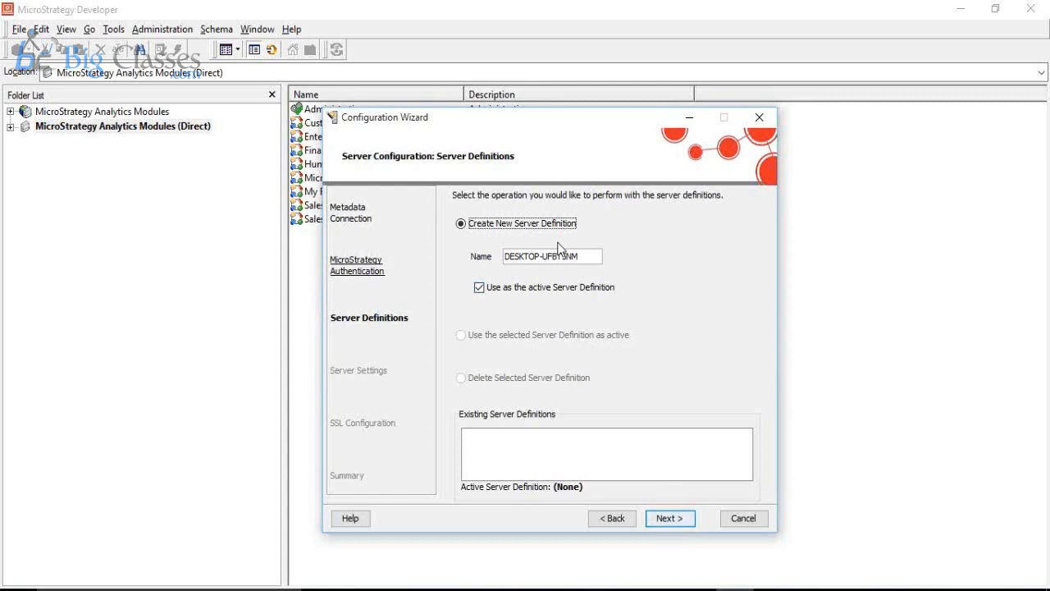
Step: Create DESKTOP-UFBT5NM as the active server definition with default server settings and no SSL, finish the configuration, and close its summary
{"action": "left_click_drag", "start_coordinate": [598, 256], "coordinate": [461, 250]}
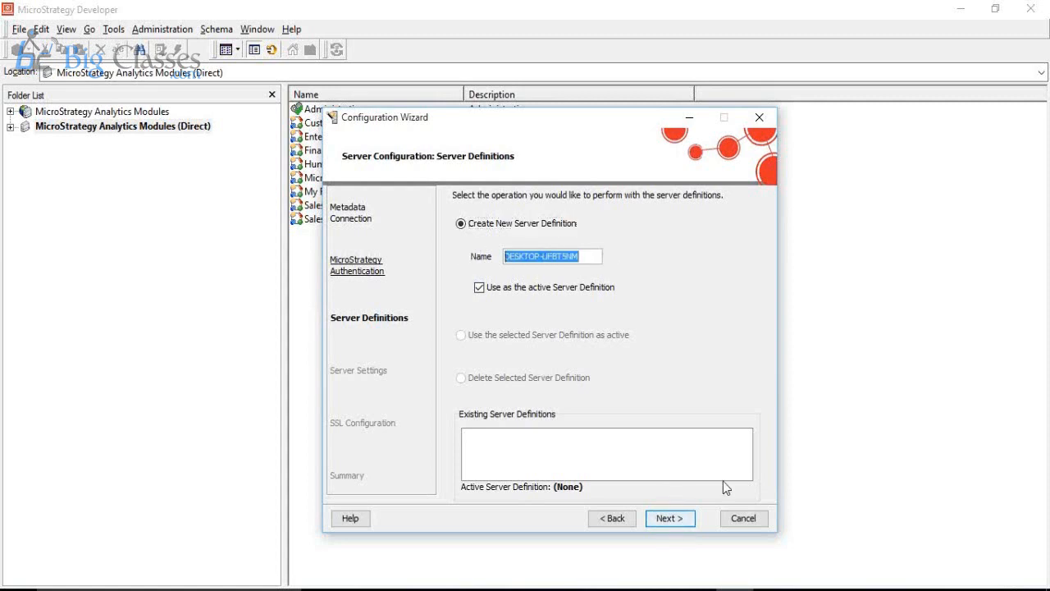
{"action": "left_click", "coordinate": [673, 520]}
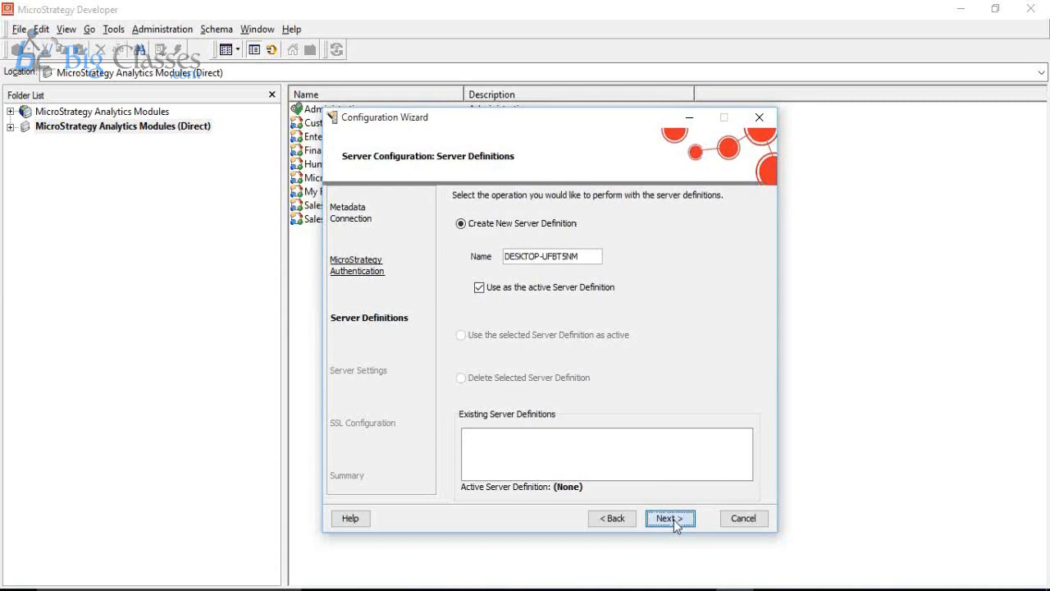
{"action": "left_click", "coordinate": [674, 519]}
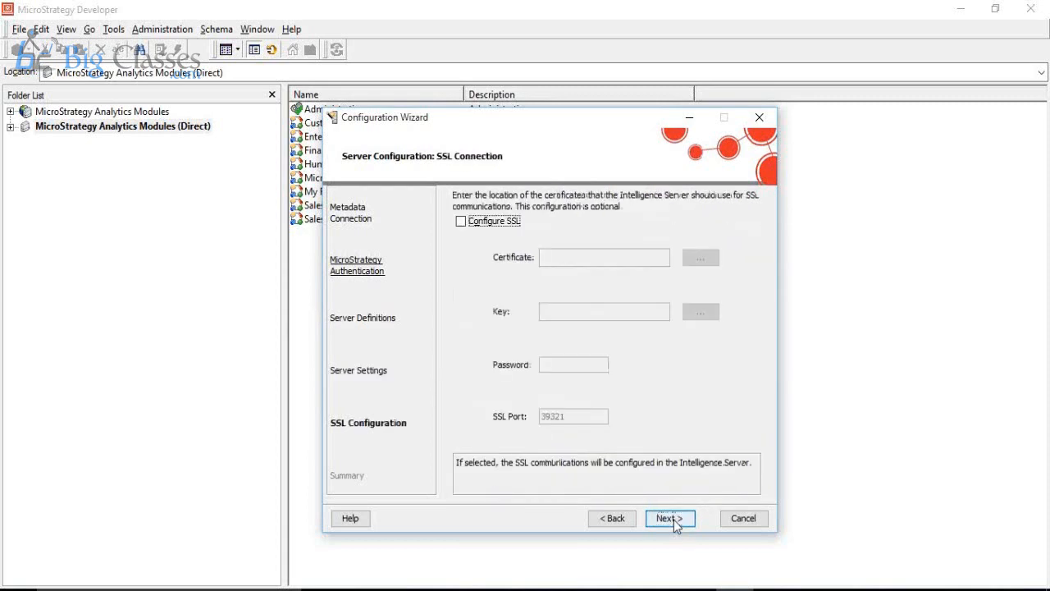
{"action": "left_click", "coordinate": [673, 520]}
{"action": "left_click", "coordinate": [673, 519]}
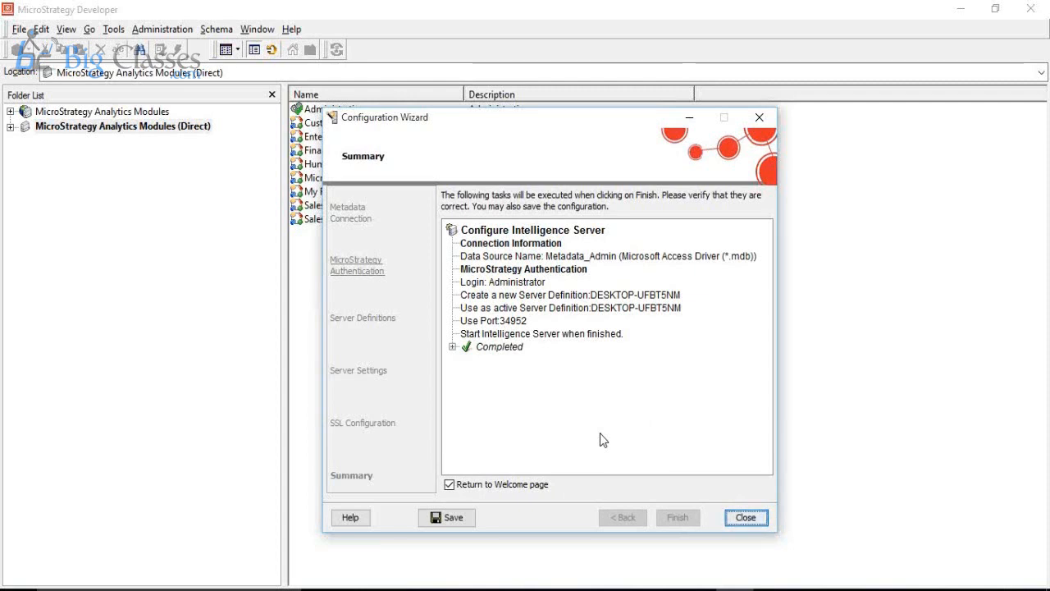
{"action": "left_click", "coordinate": [764, 517]}
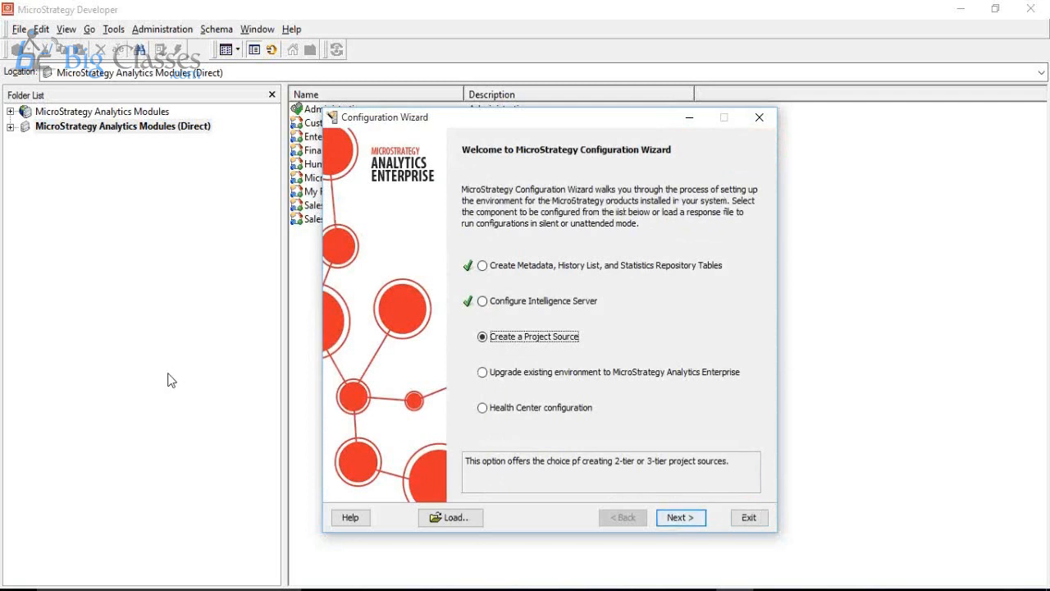
Step: Switch to MicroStrategy Developer and start a new project source named 2 Tier
{"action": "left_click", "coordinate": [141, 338]}
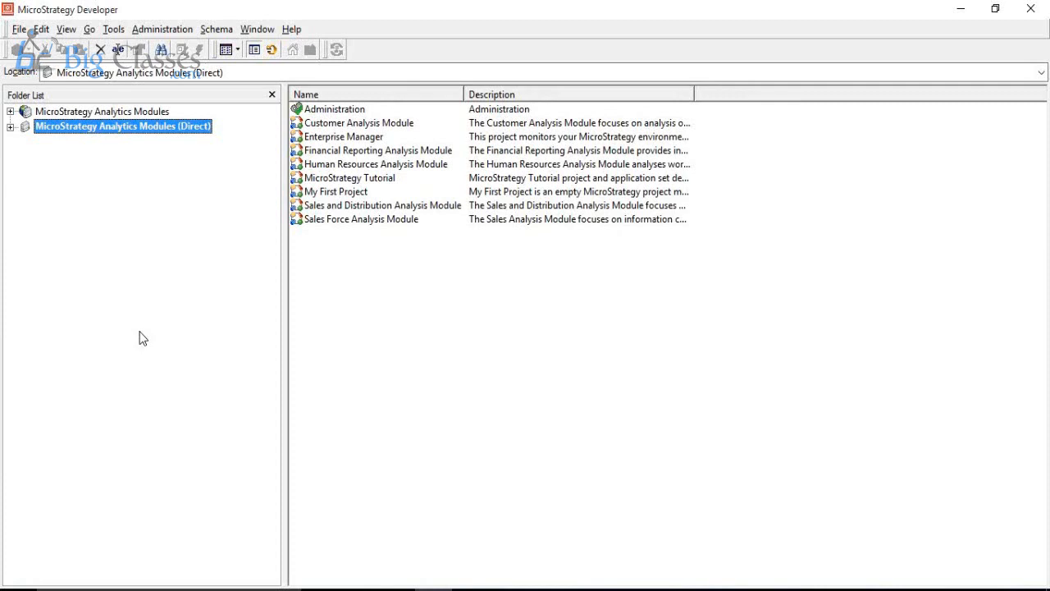
{"action": "right_click", "coordinate": [75, 129]}
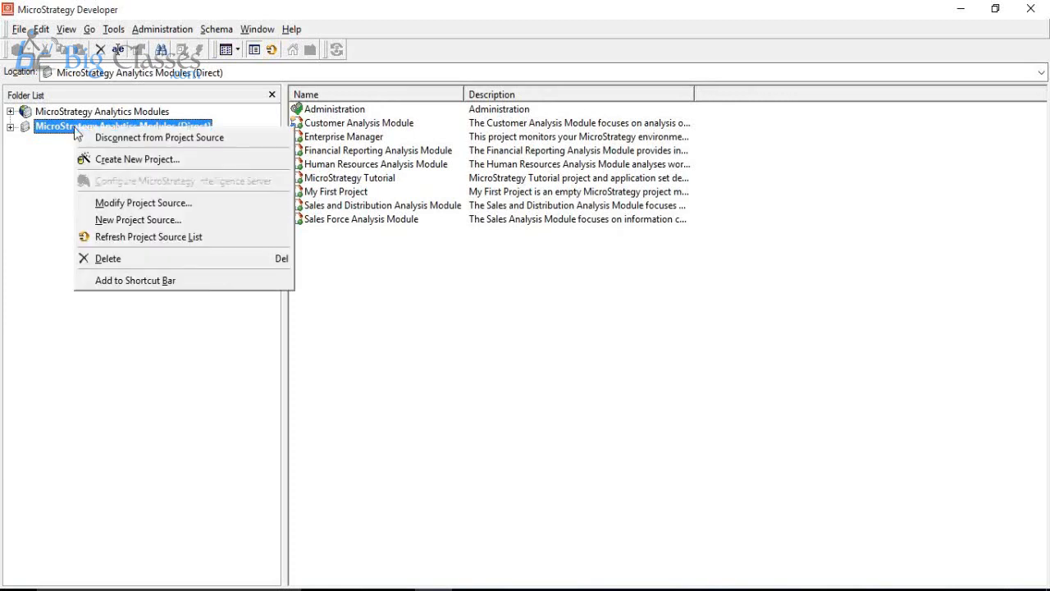
{"action": "left_click", "coordinate": [204, 221]}
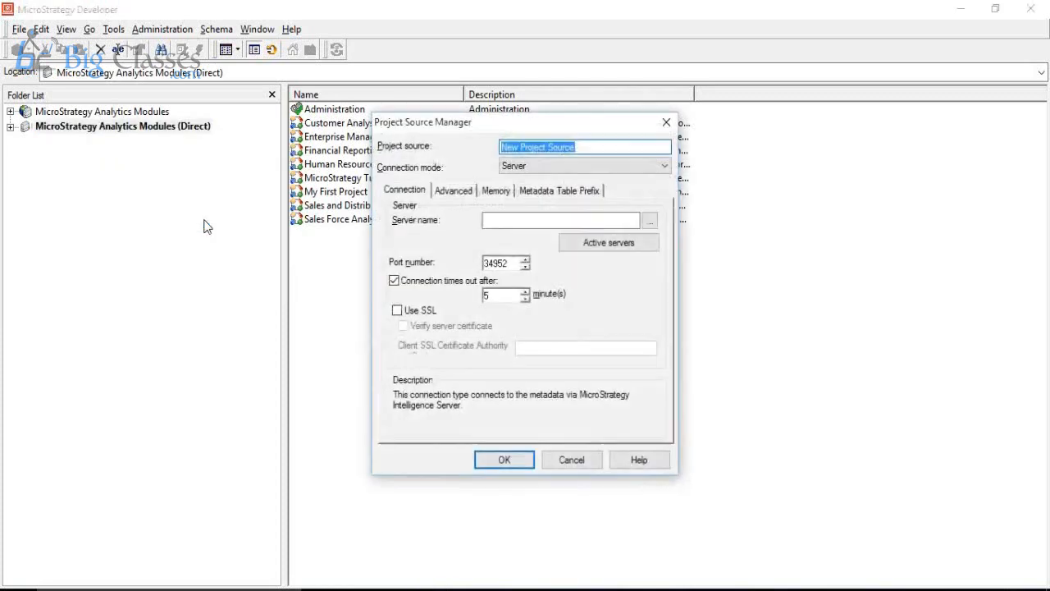
{"action": "type", "text": "@ "}
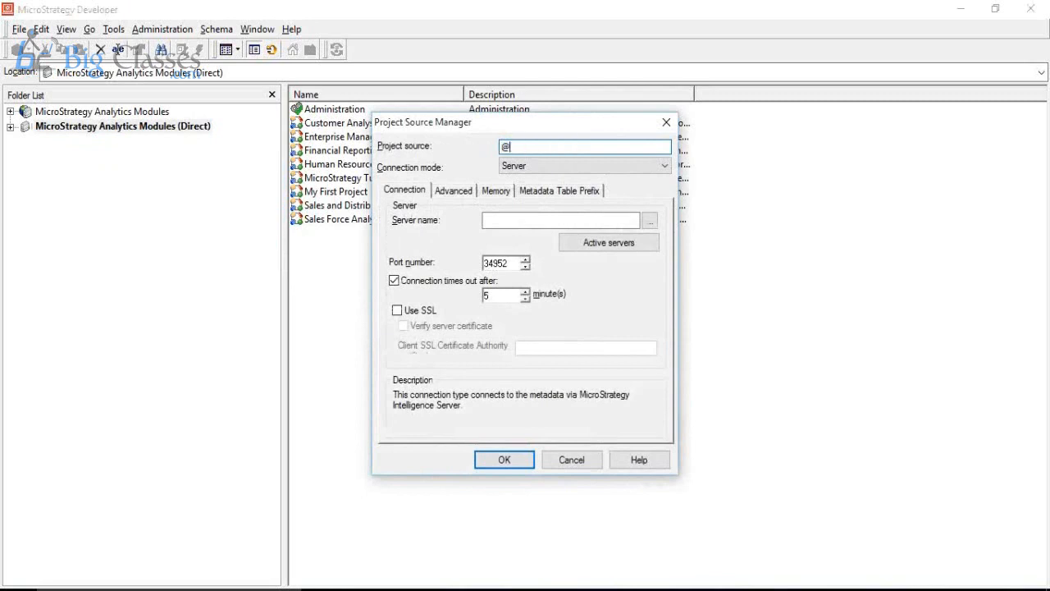
{"action": "type", "text": "Tier"}
Step: Set the 2 Tier project source to Direct connection mode with the Metadata_Admin ODBC DSN and save it without database login details
{"action": "left_click", "coordinate": [539, 167]}
{"action": "left_click", "coordinate": [532, 193]}
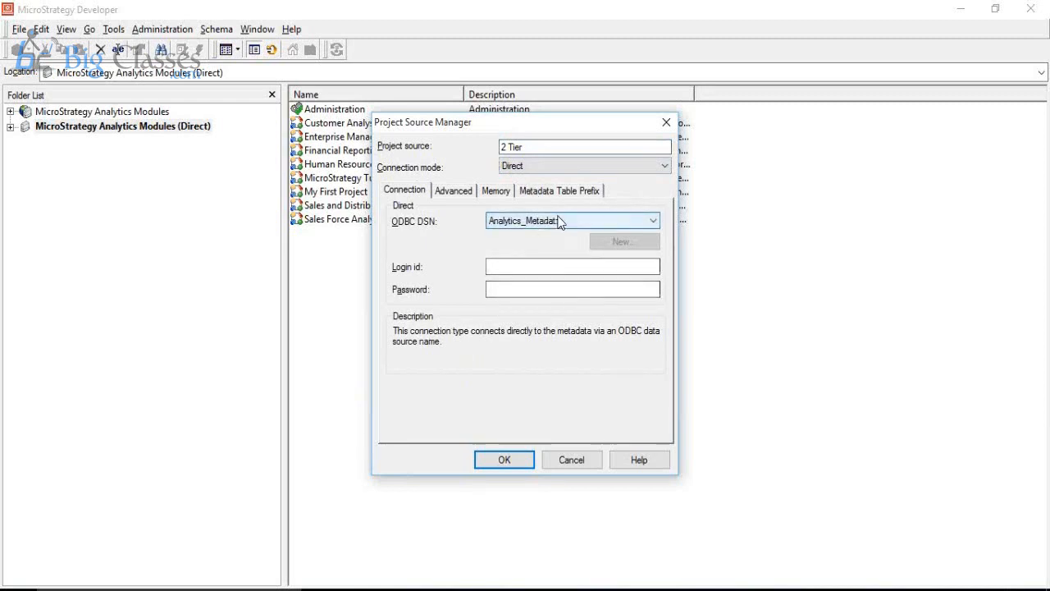
{"action": "left_click", "coordinate": [559, 222]}
{"action": "left_click", "coordinate": [548, 312]}
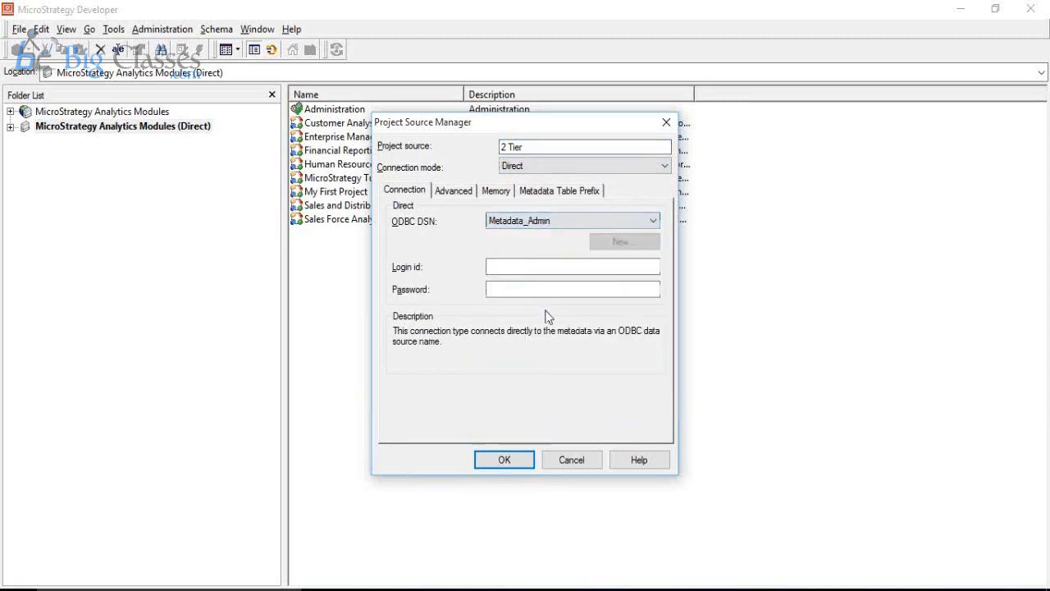
{"action": "left_click", "coordinate": [528, 466]}
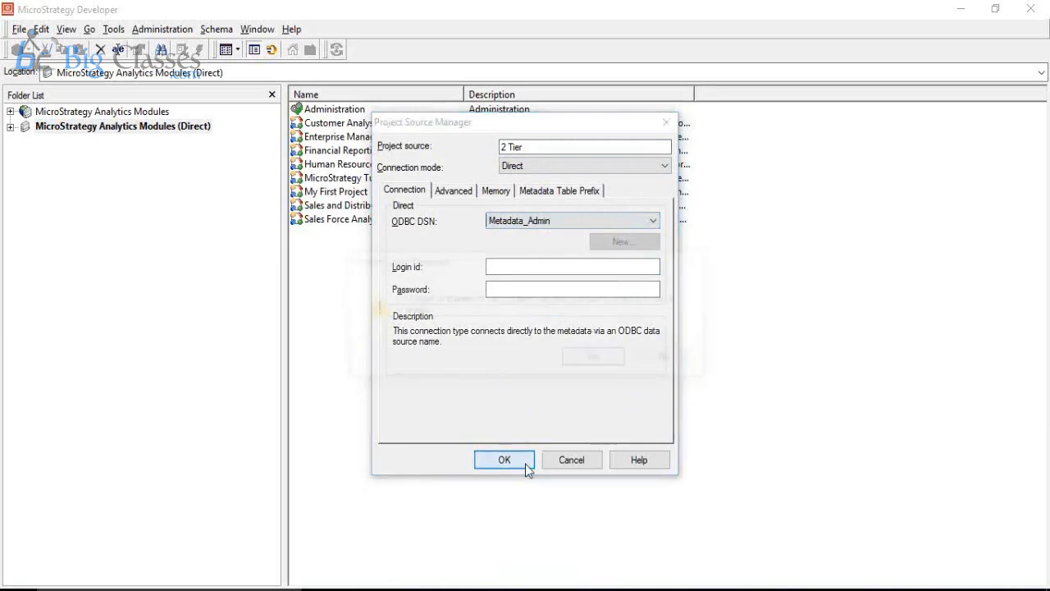
{"action": "left_click", "coordinate": [592, 357]}
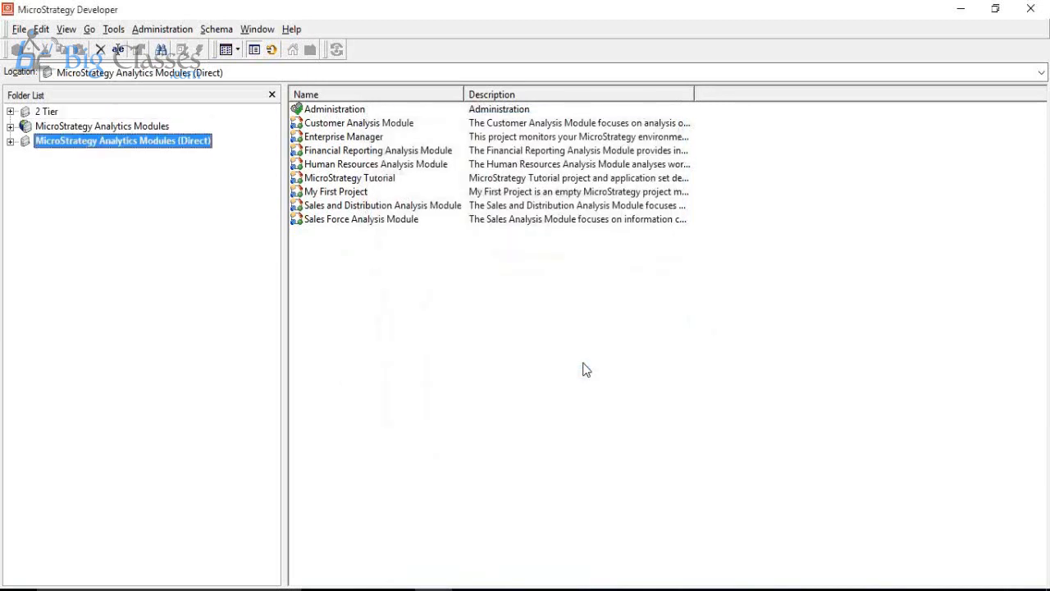
Step: Create a project source named 3 Tier in Server connection mode, using the active Intelligence Server DESKTOP-UFBT5NM and port 34952
{"action": "left_click", "coordinate": [42, 112]}
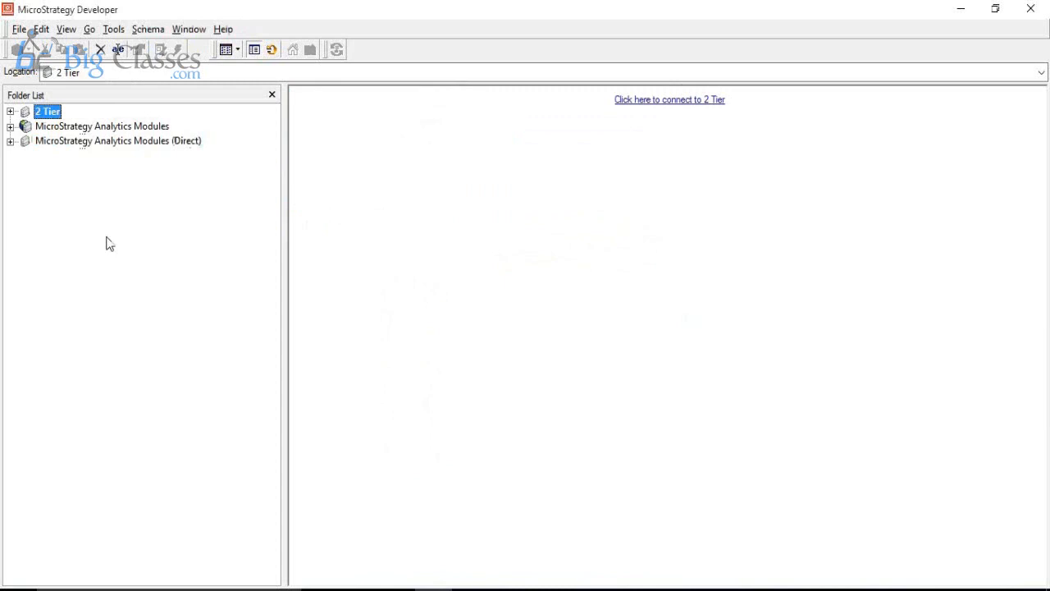
{"action": "right_click", "coordinate": [52, 122]}
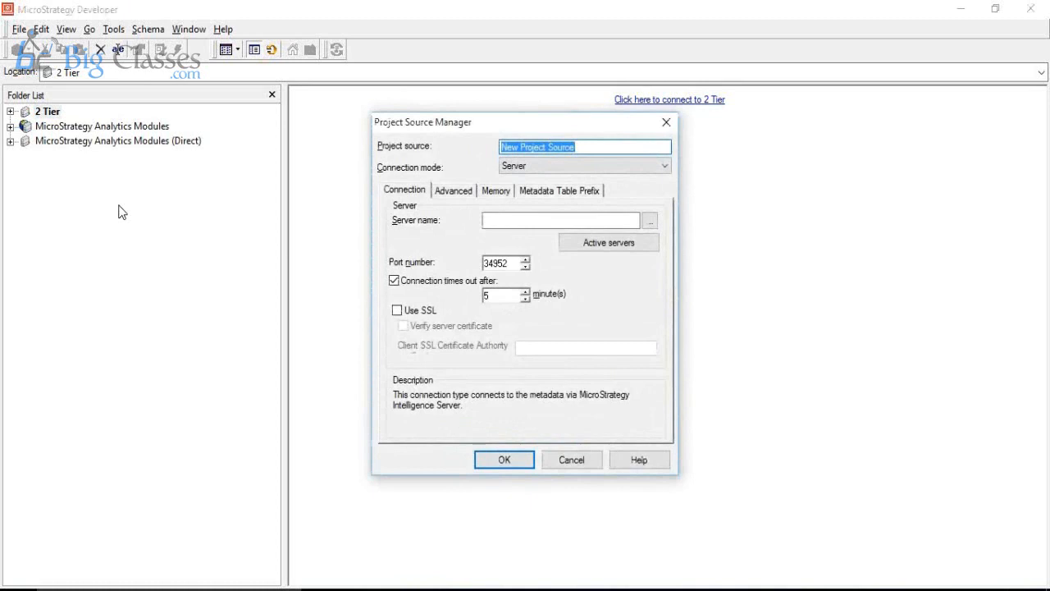
{"action": "type", "text": "3 Tie"}
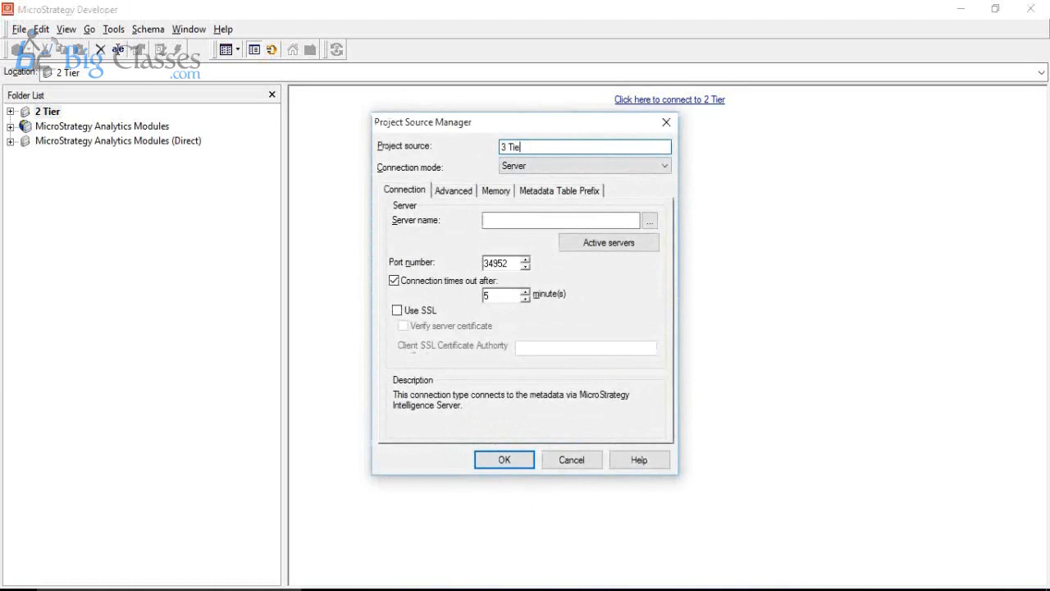
{"action": "type", "text": "r"}
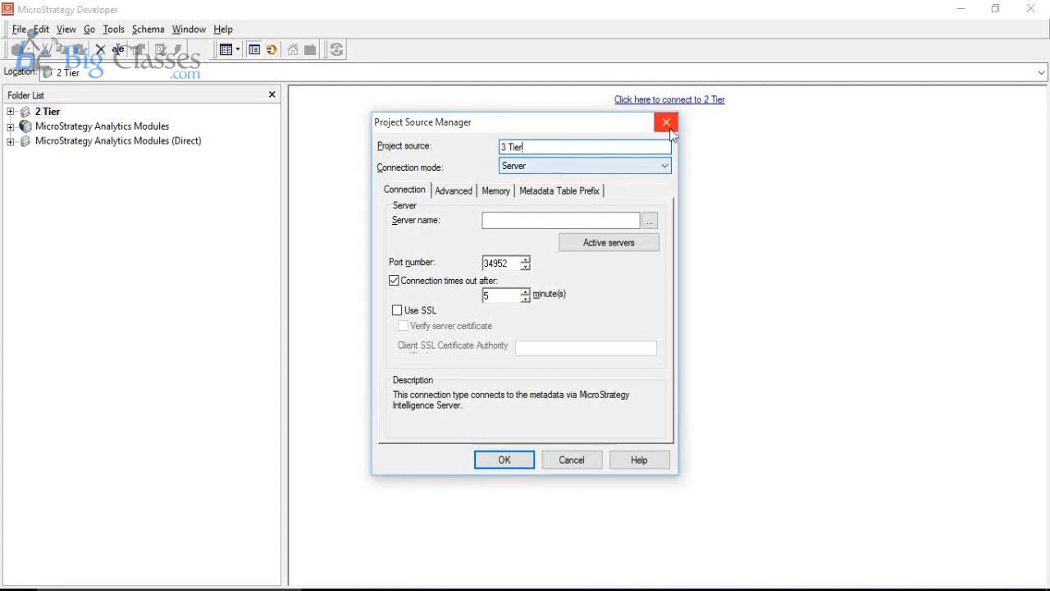
{"action": "left_click", "coordinate": [627, 242]}
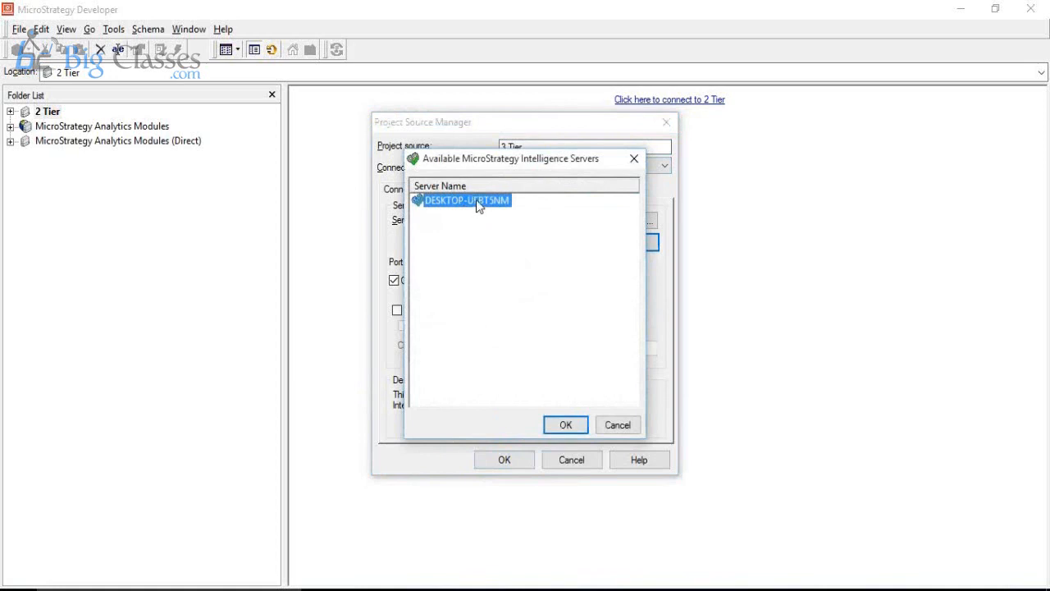
{"action": "double_click", "coordinate": [478, 204]}
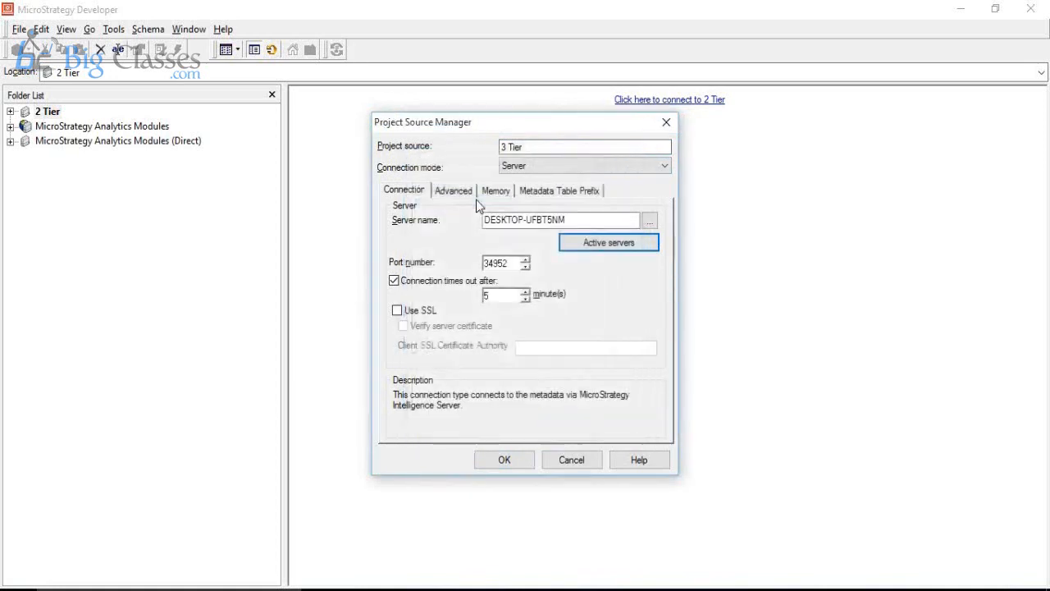
{"action": "left_click", "coordinate": [504, 460]}
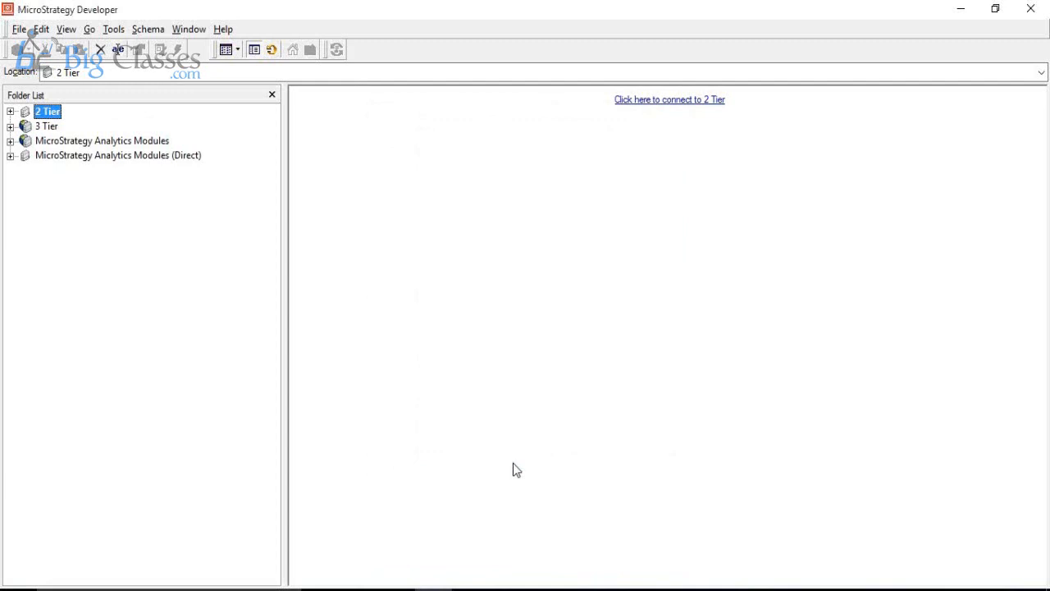
Step: Connect to the 2 Tier project source with the administrator login and a blank password, and dismiss the notice
{"action": "left_click", "coordinate": [48, 128]}
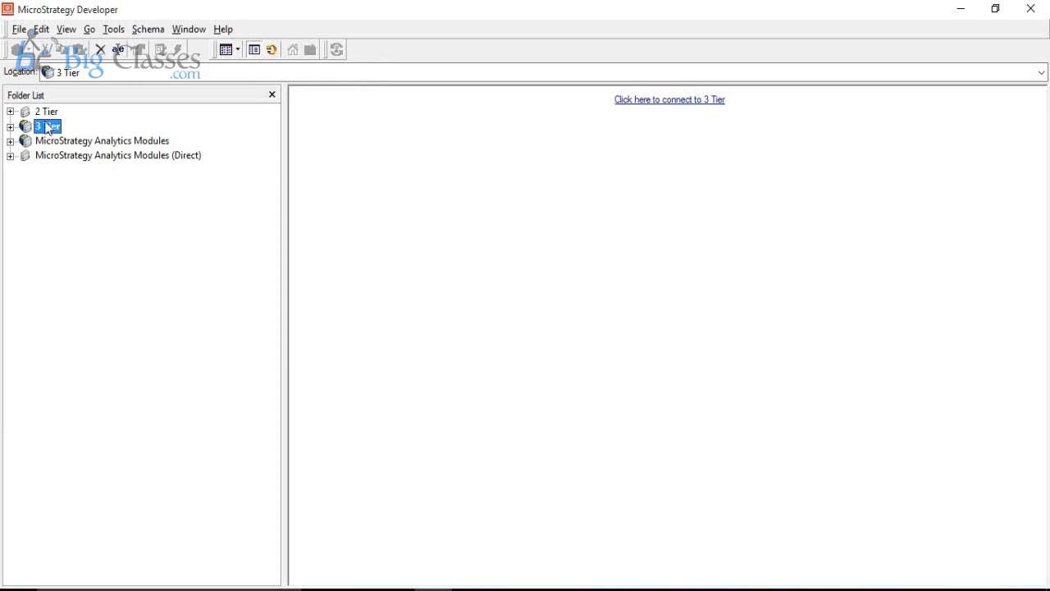
{"action": "left_click", "coordinate": [43, 112]}
{"action": "left_click", "coordinate": [44, 128]}
{"action": "left_click", "coordinate": [48, 114]}
{"action": "double_click", "coordinate": [46, 113]}
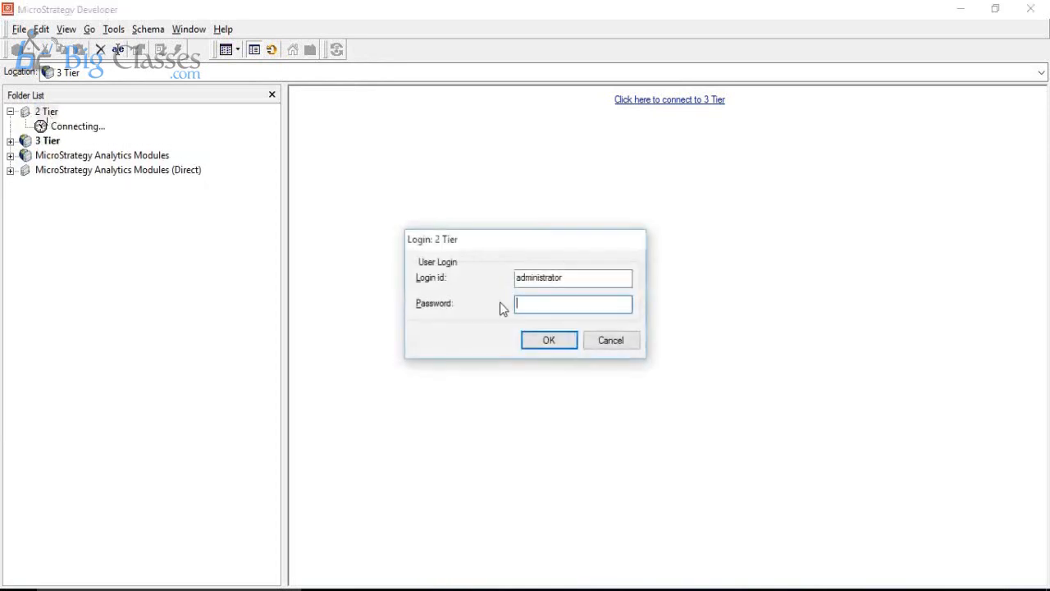
{"action": "left_click", "coordinate": [551, 342]}
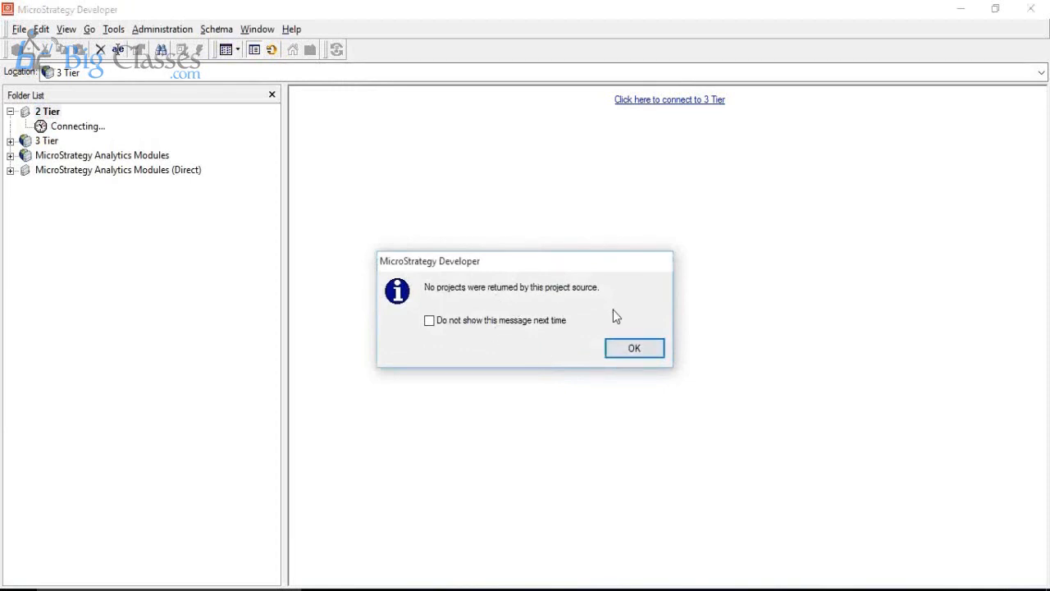
{"action": "left_click", "coordinate": [636, 347]}
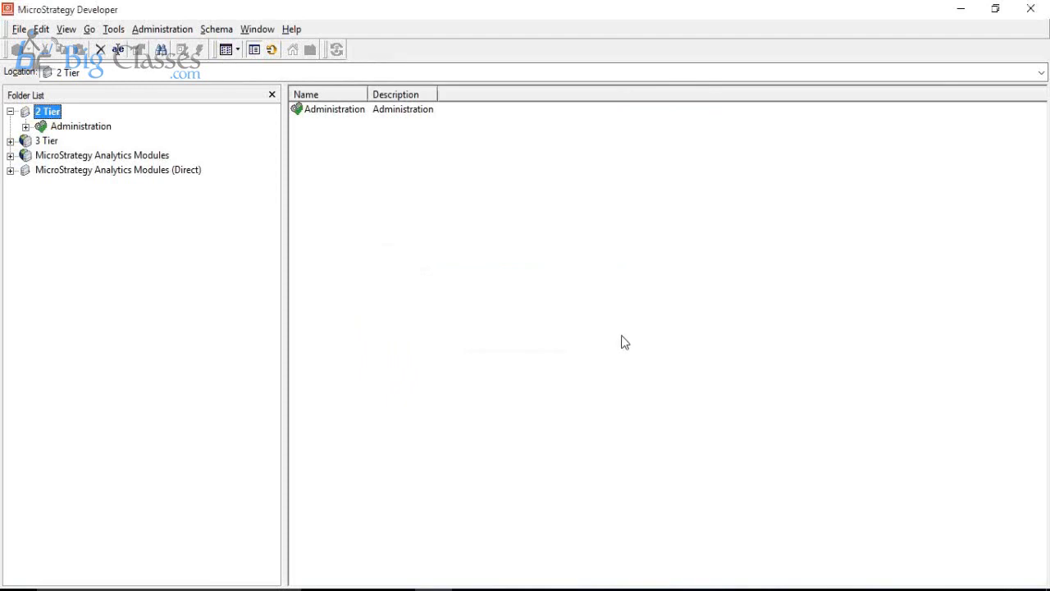
Step: Connect to the 3 Tier project source and dismiss the activation and project notices
{"action": "double_click", "coordinate": [46, 142]}
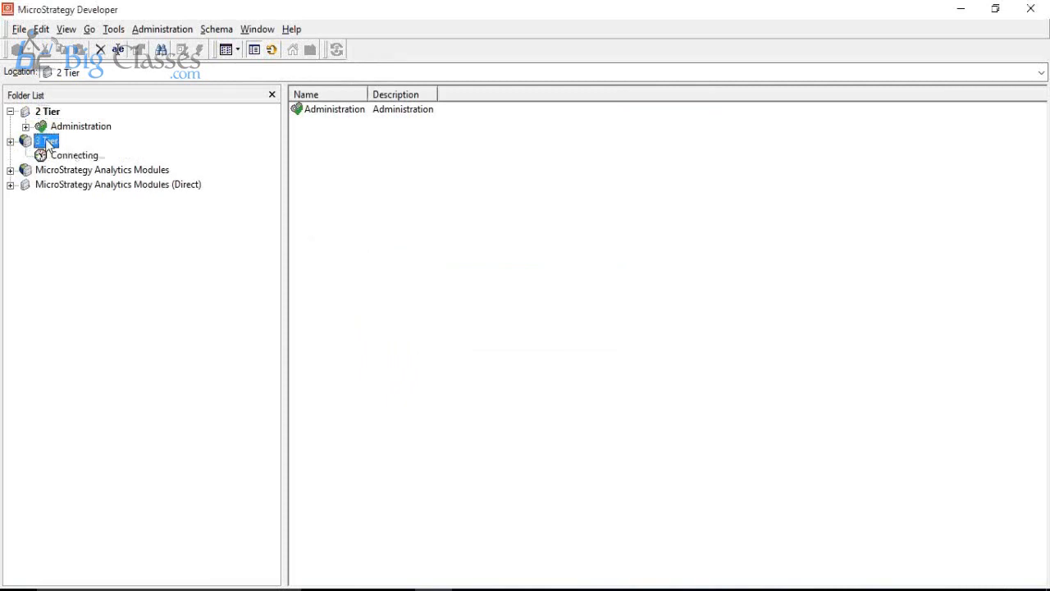
{"action": "left_click", "coordinate": [553, 350]}
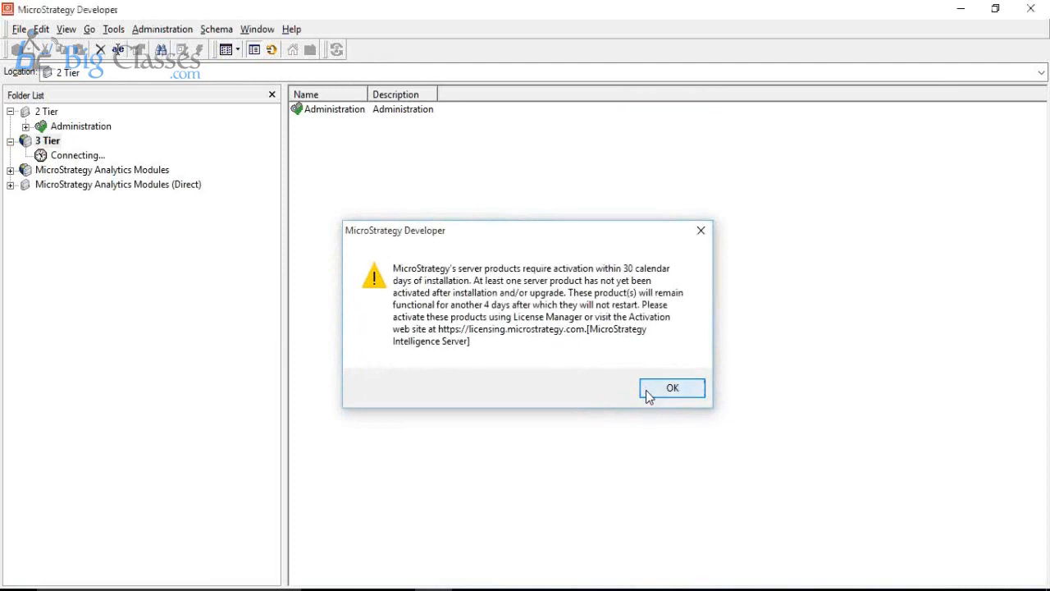
{"action": "left_click", "coordinate": [649, 394]}
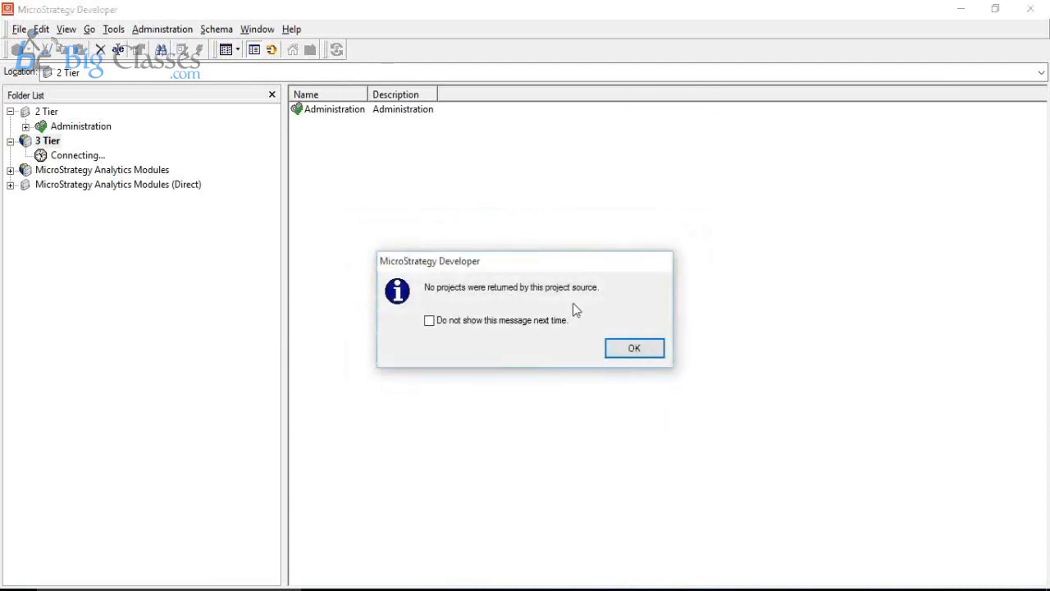
{"action": "left_click", "coordinate": [614, 350]}
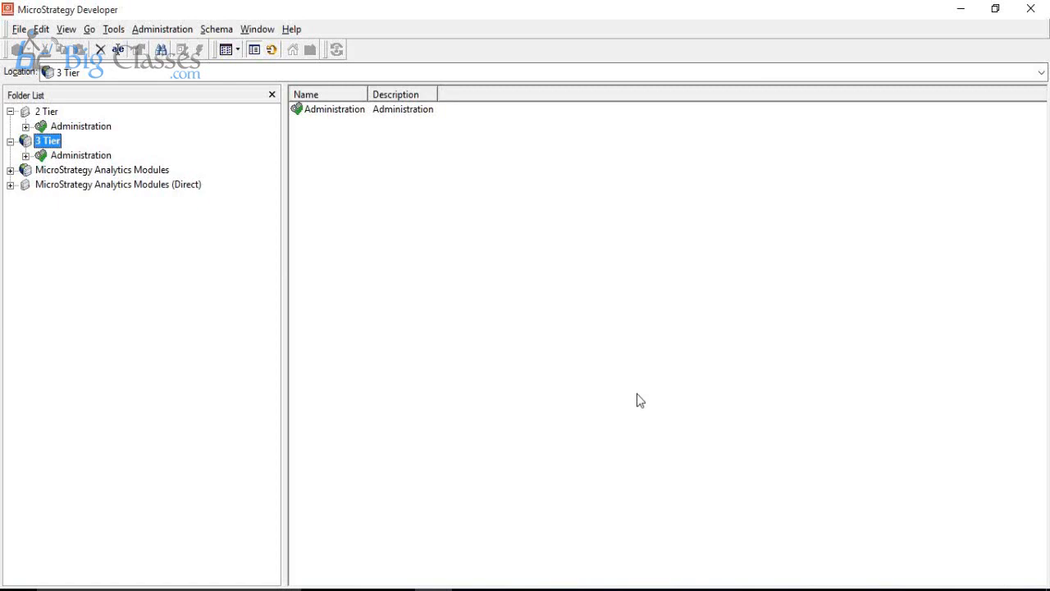
Step: Switch from Developer to the open Control Panel windows
{"action": "mouse_move", "coordinate": [660, 590]}
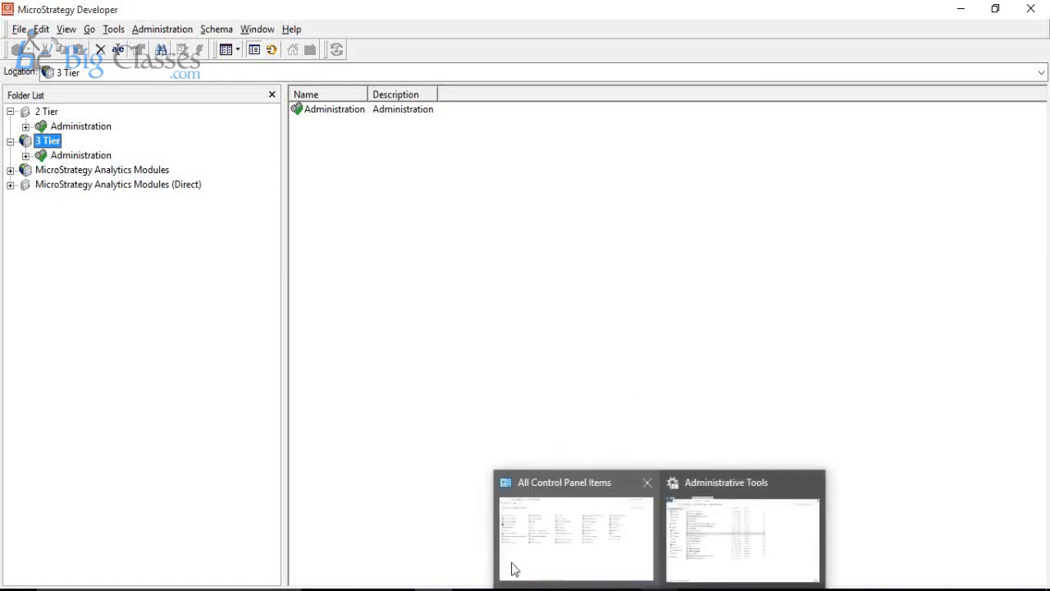